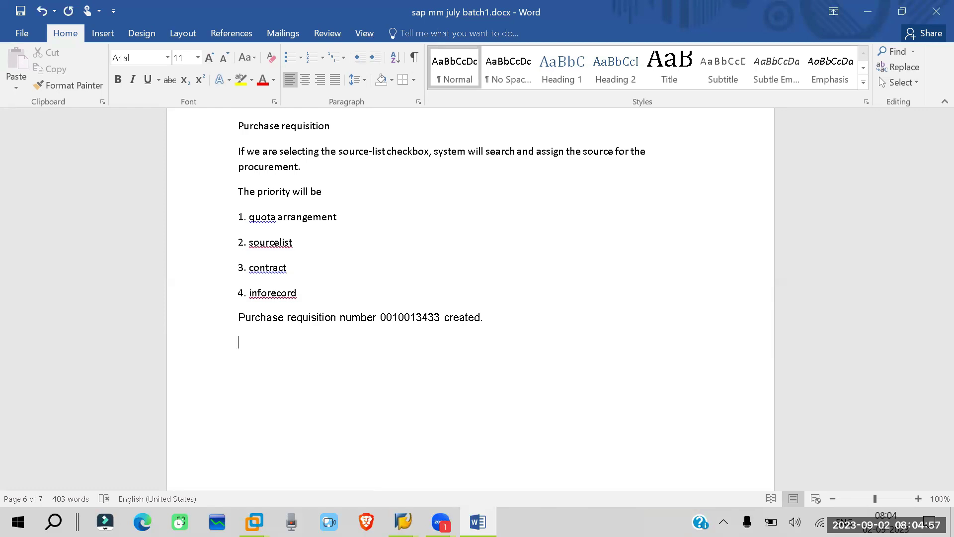
Type 'RFQ' on a new line below the purchase requisition number note in Word.
type("RFQ")
Run SPRO and open Materials Management > Purchasing > RFQ/Quotation > Define Number Ranges.
mouse_move(403, 521)
left_click(421, 449)
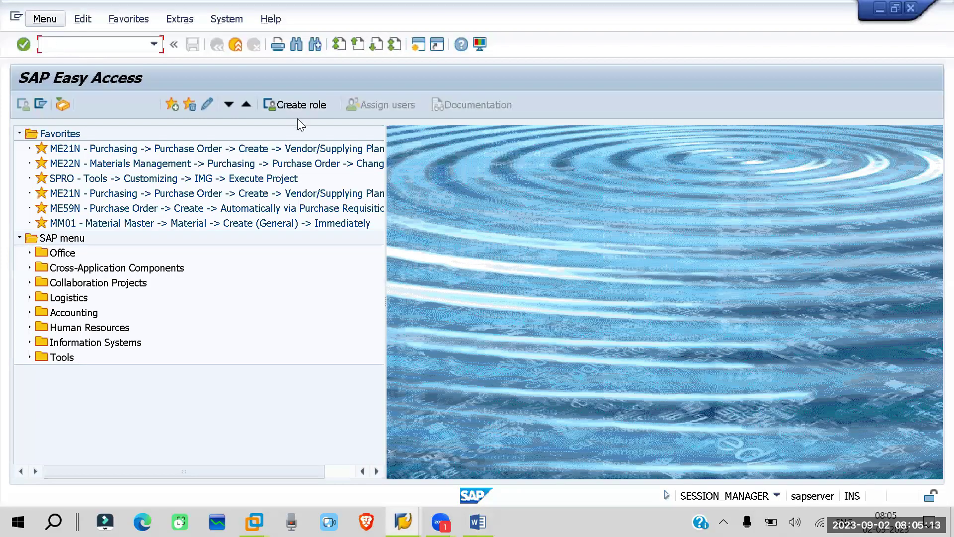
type("spro")
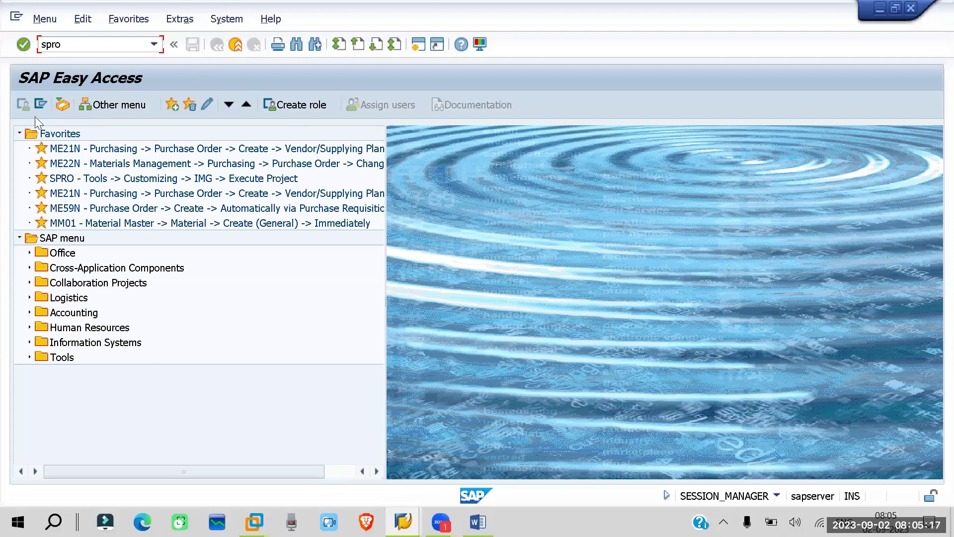
key("Return")
left_click(50, 104)
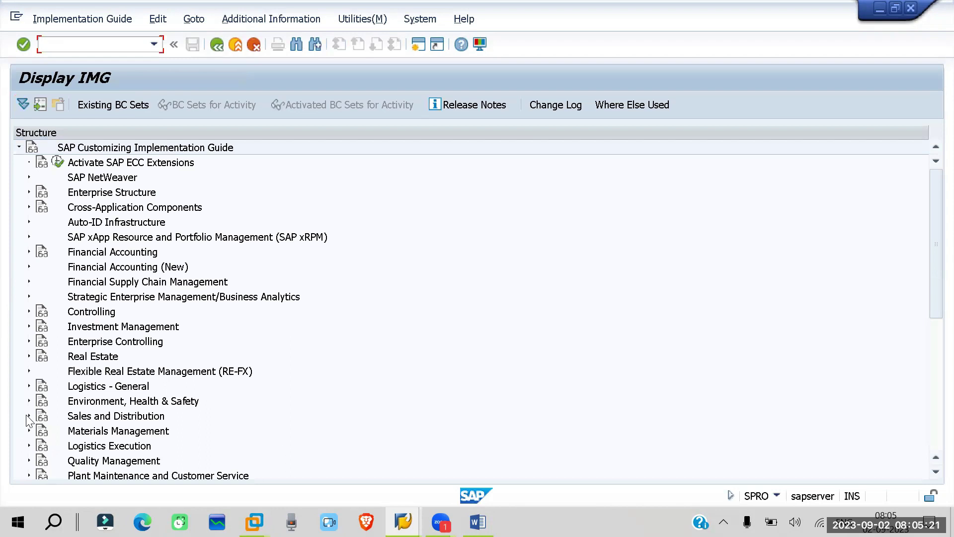
left_click(29, 430)
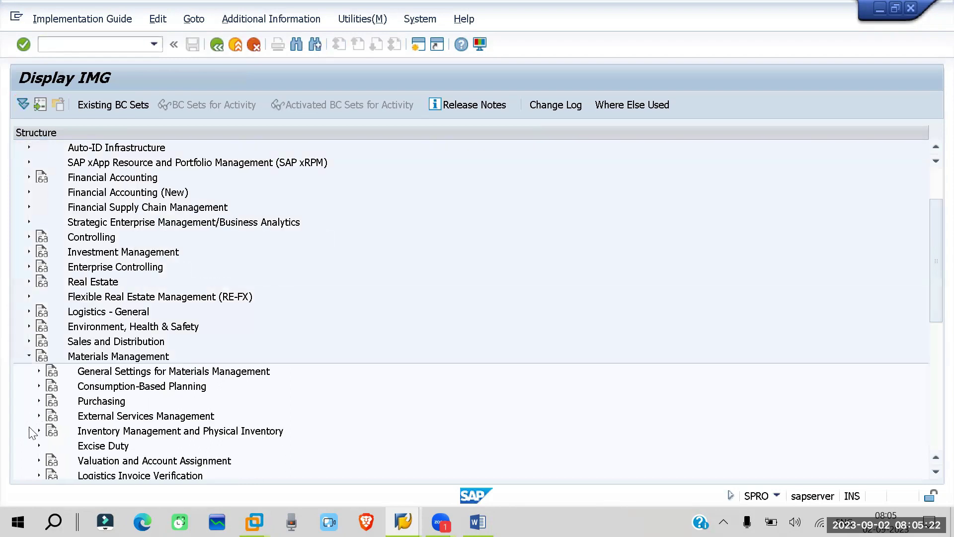
left_click(39, 401)
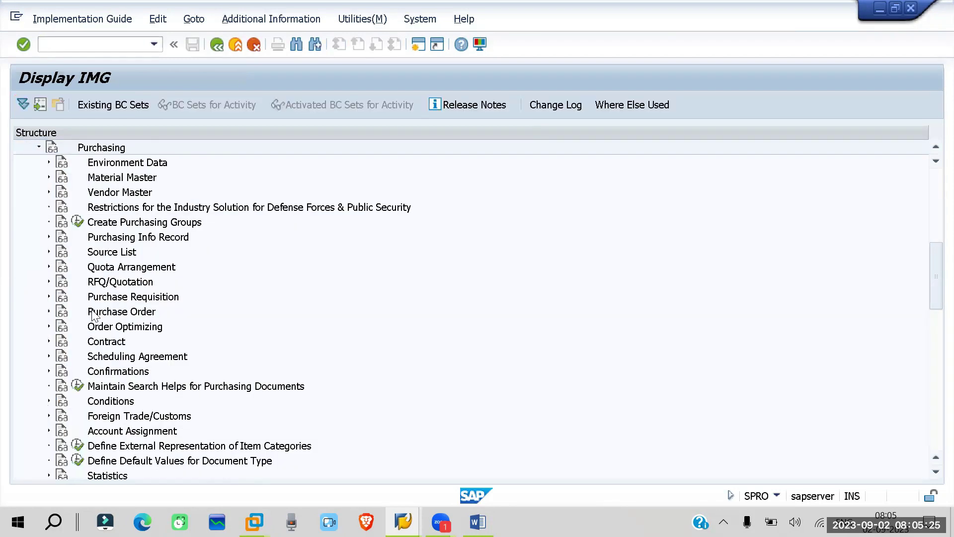
left_click(49, 282)
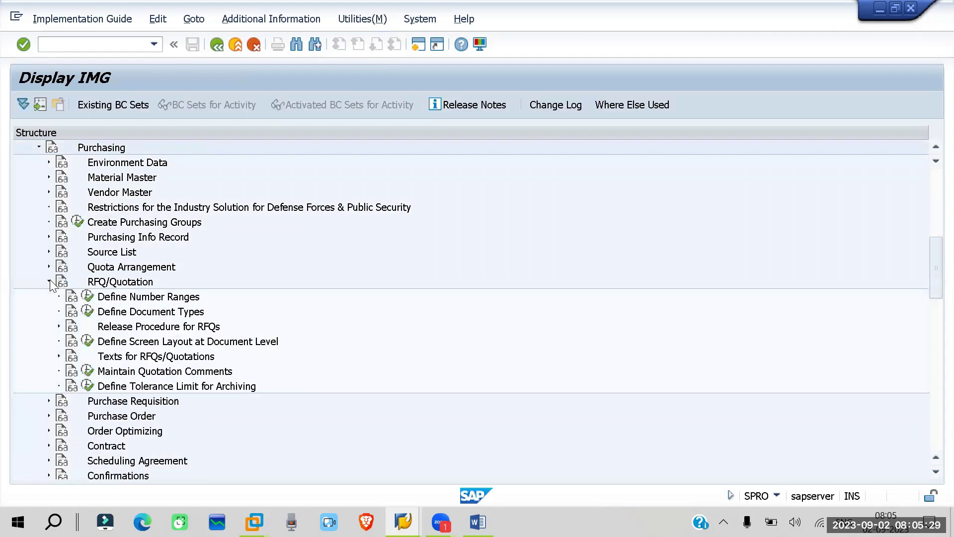
left_click(87, 296)
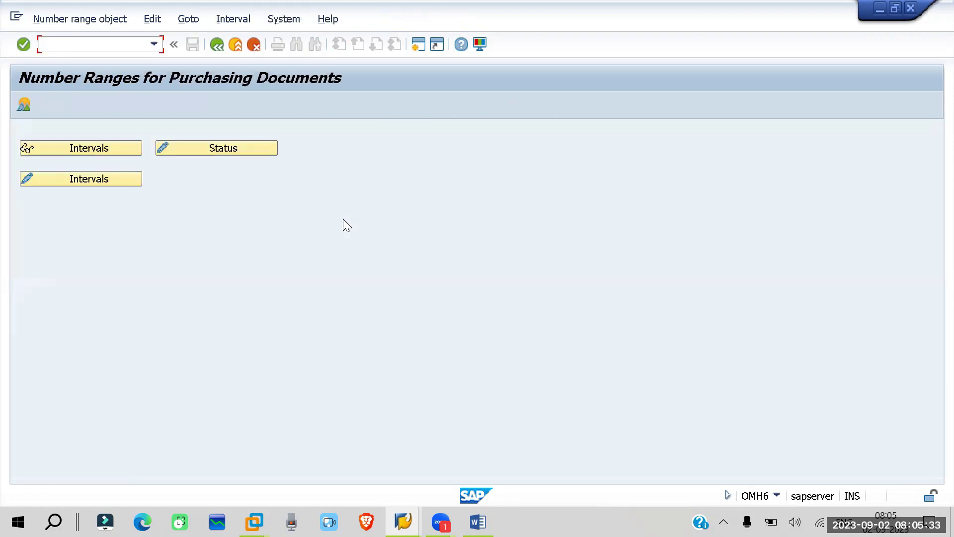
Review the purchasing document number range intervals in change mode, then return to the IMG tree.
left_click(112, 181)
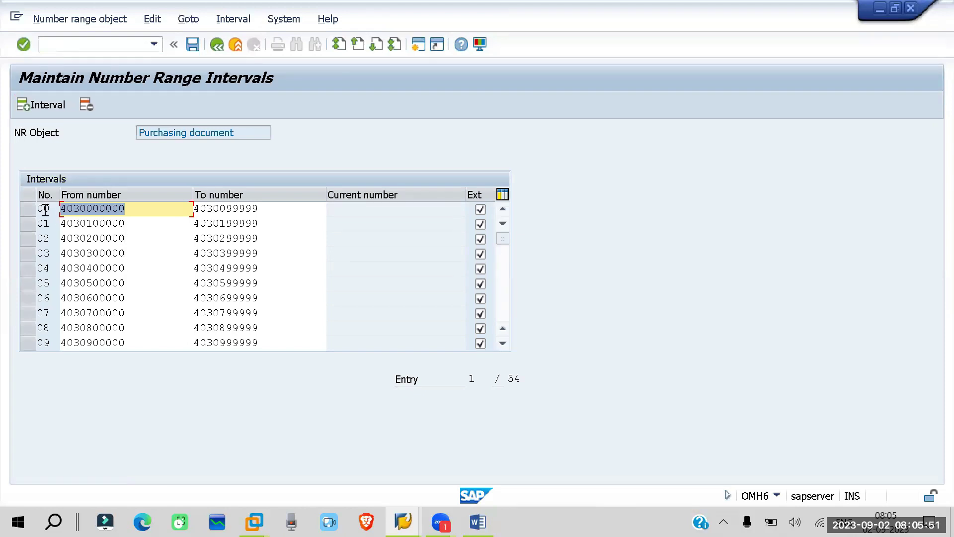
scroll(47, 278, "down", 6)
scroll(48, 281, "down", 12)
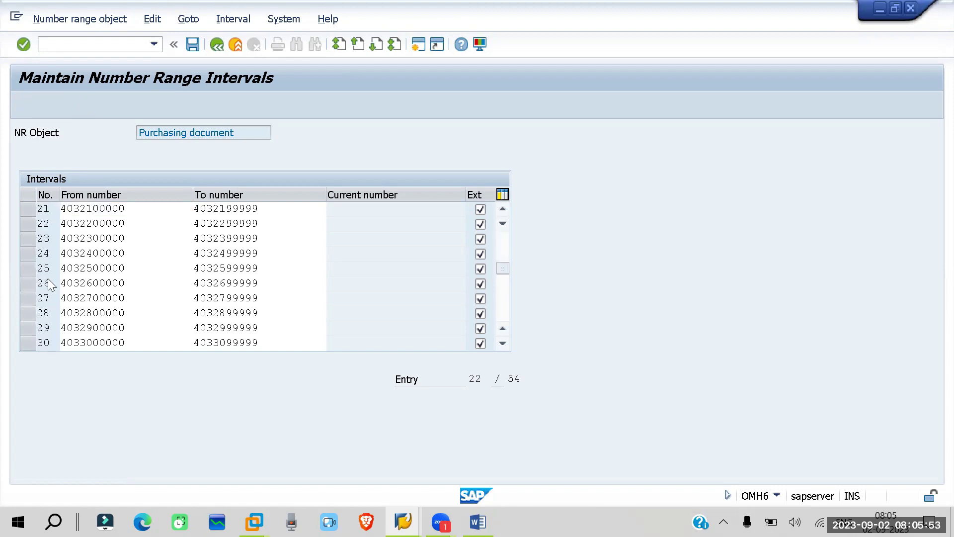
scroll(48, 279, "up", 6)
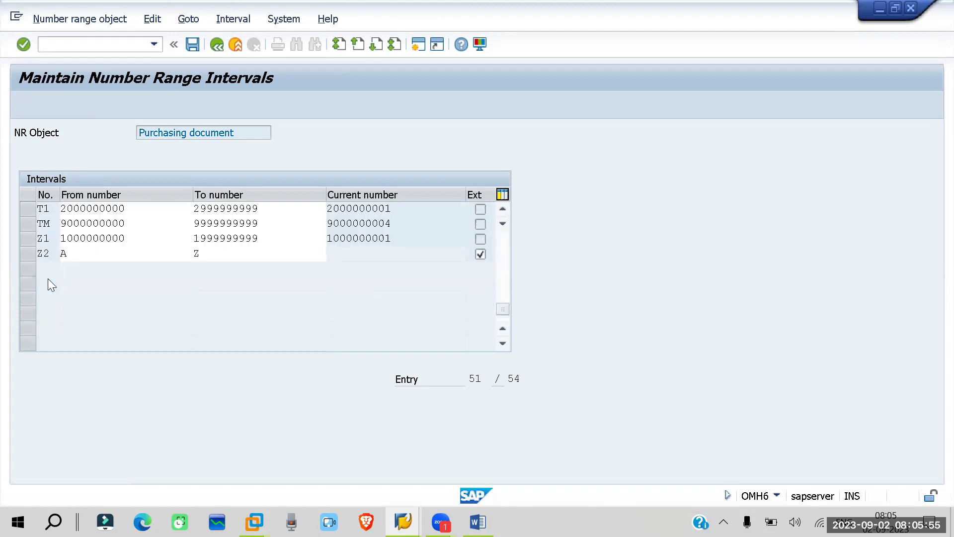
scroll(48, 280, "down", 2)
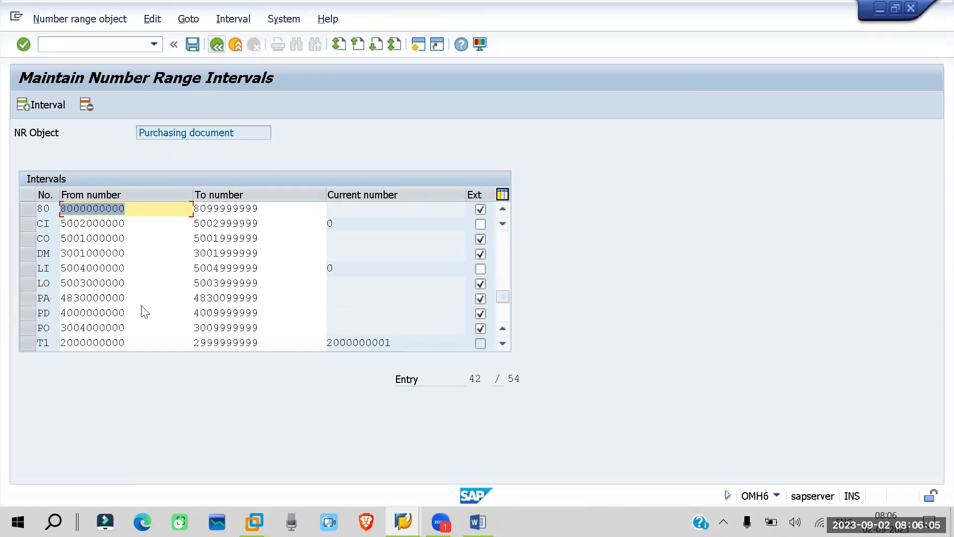
scroll(143, 310, "up", 5)
scroll(144, 313, "up", 9)
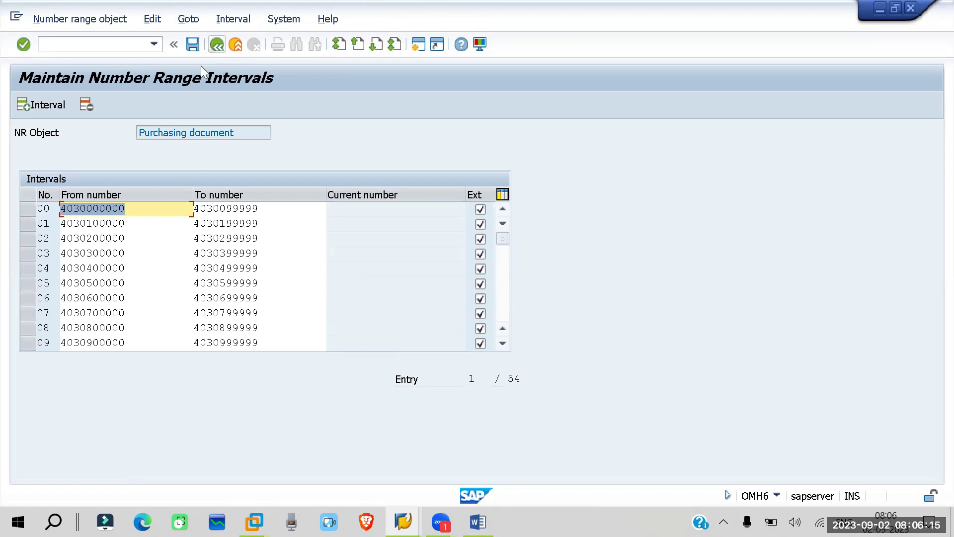
key("F3")
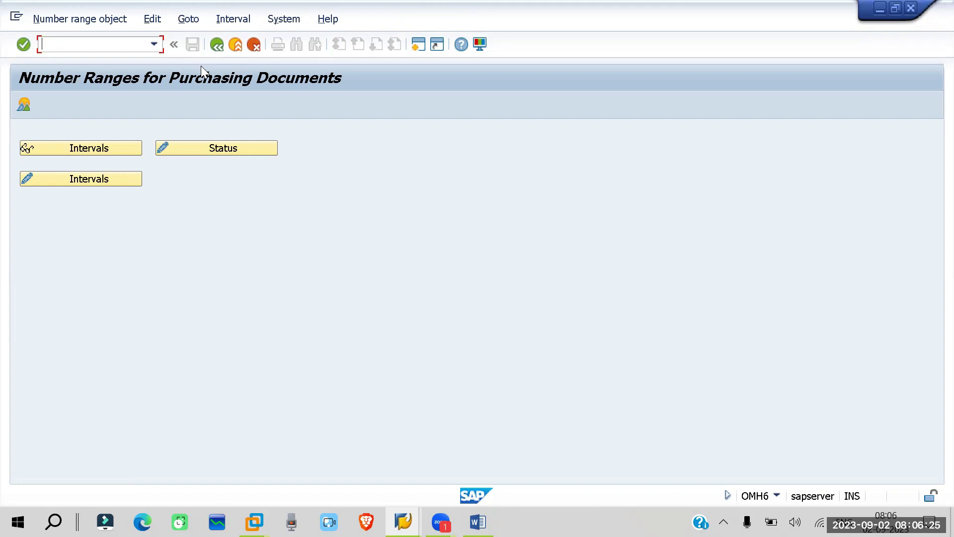
key("F3")
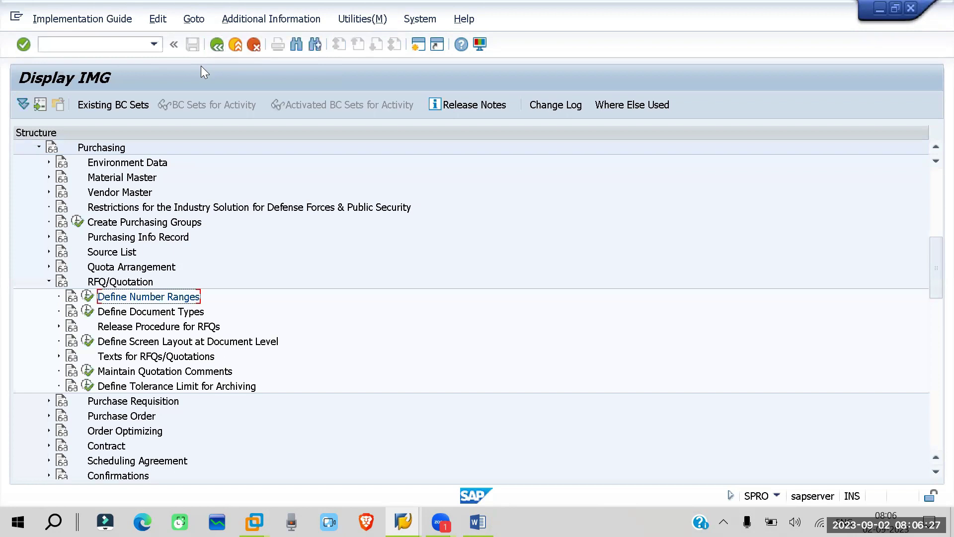
In Define Screen Layout at Document Level, inspect the ANA key's GR/IR Control fields.
left_click(87, 341)
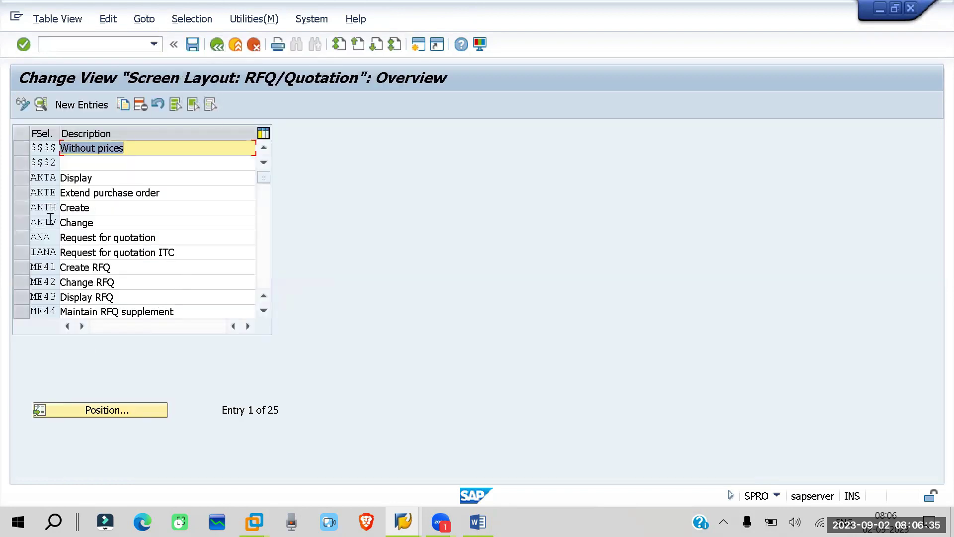
left_click(30, 237)
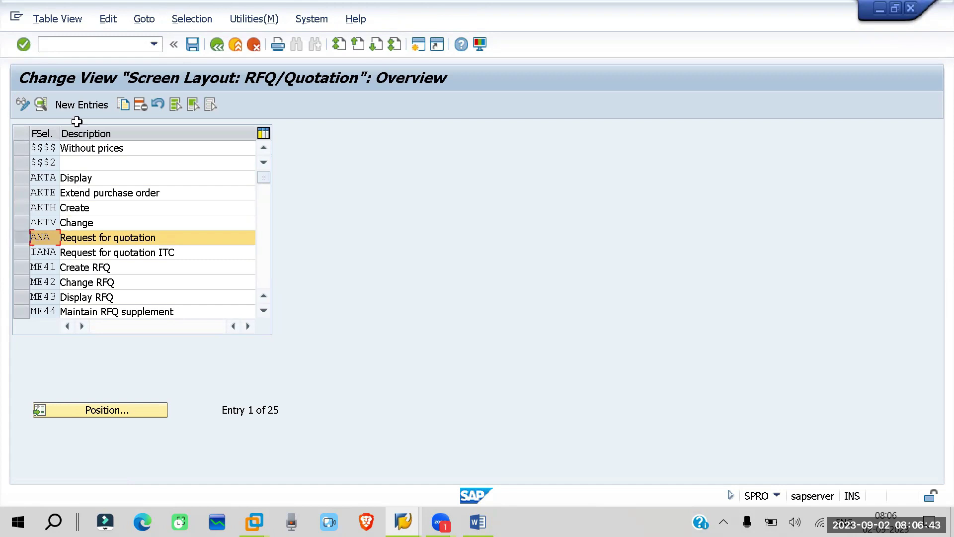
left_click(41, 105)
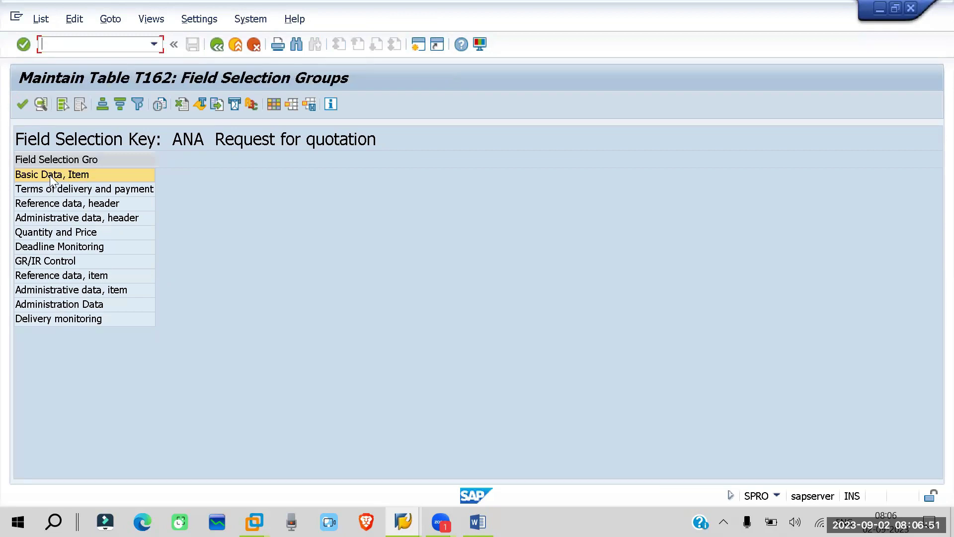
double_click(47, 261)
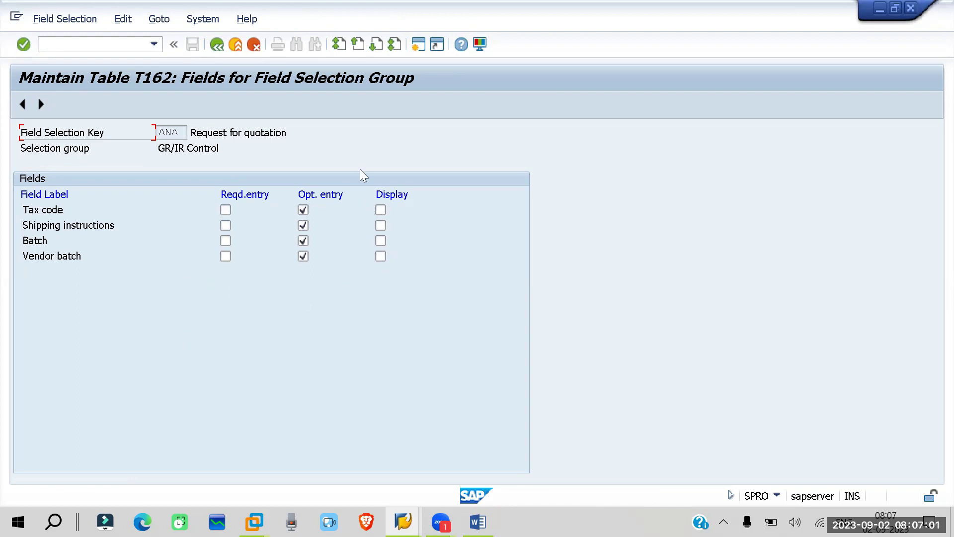
key("F3")
key("F3")
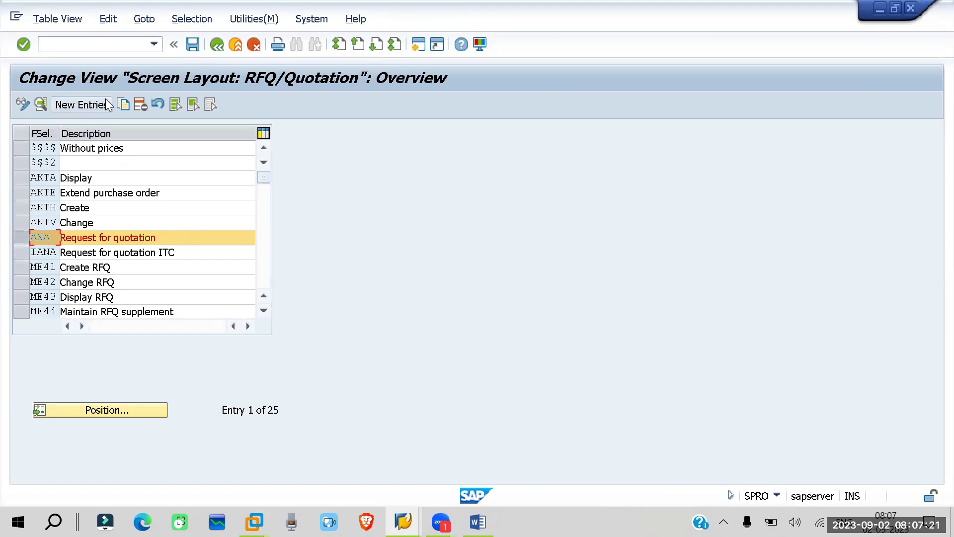
Copy ANA as key RANA 'Request for quotation reliance' and open RANA's field selection groups.
left_click(124, 103)
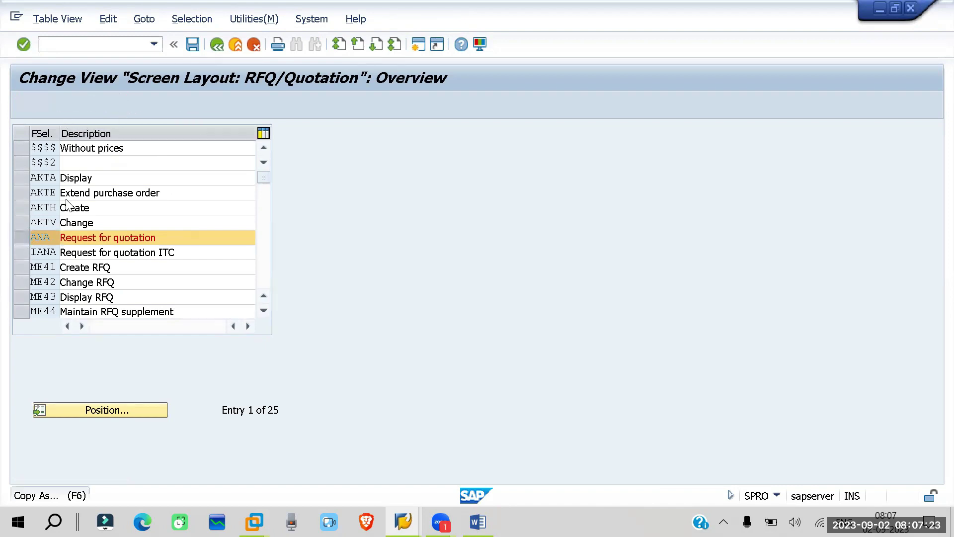
left_click(129, 133)
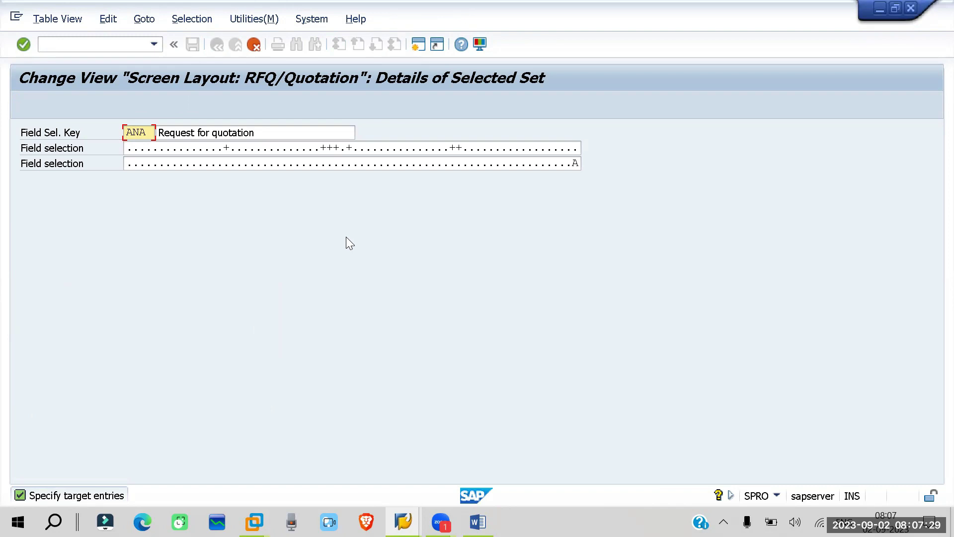
type("R")
left_click(308, 131)
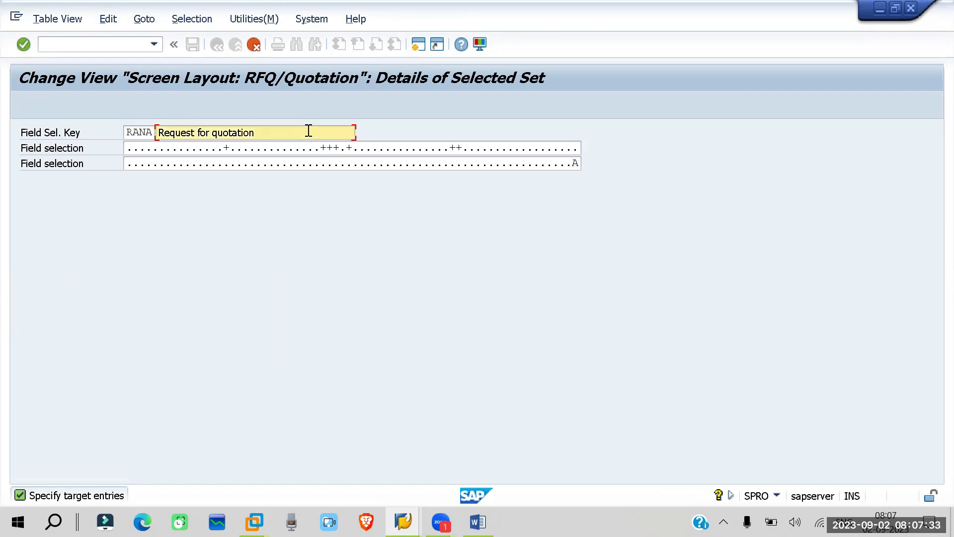
type("reliance")
key("Return")
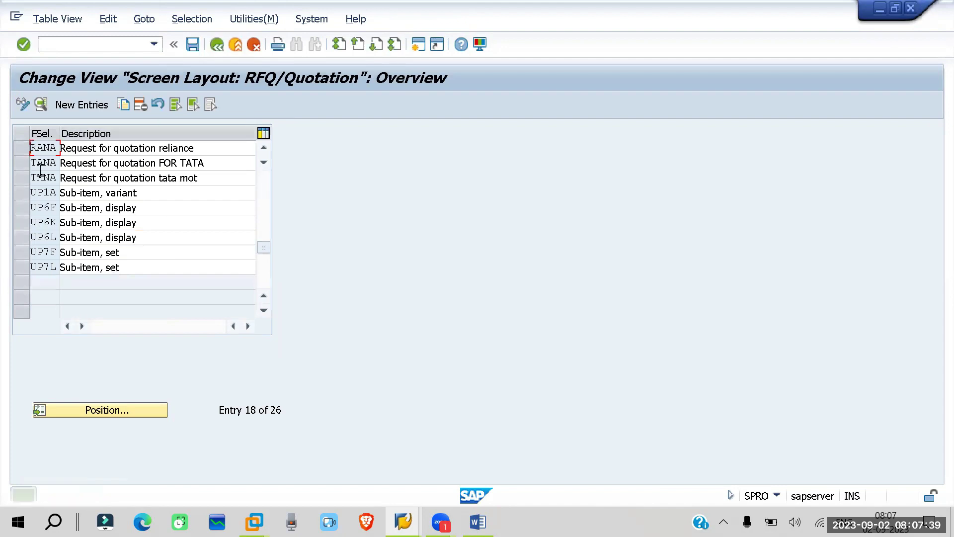
left_click(22, 150)
left_click(40, 105)
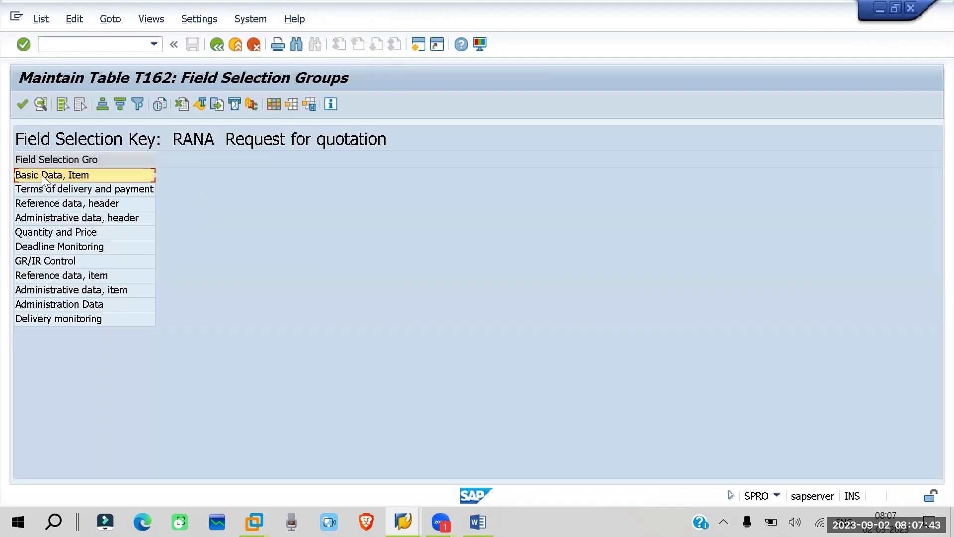
In RANA's Basic Data, Item group, make Plant and Storage location required entries.
double_click(43, 176)
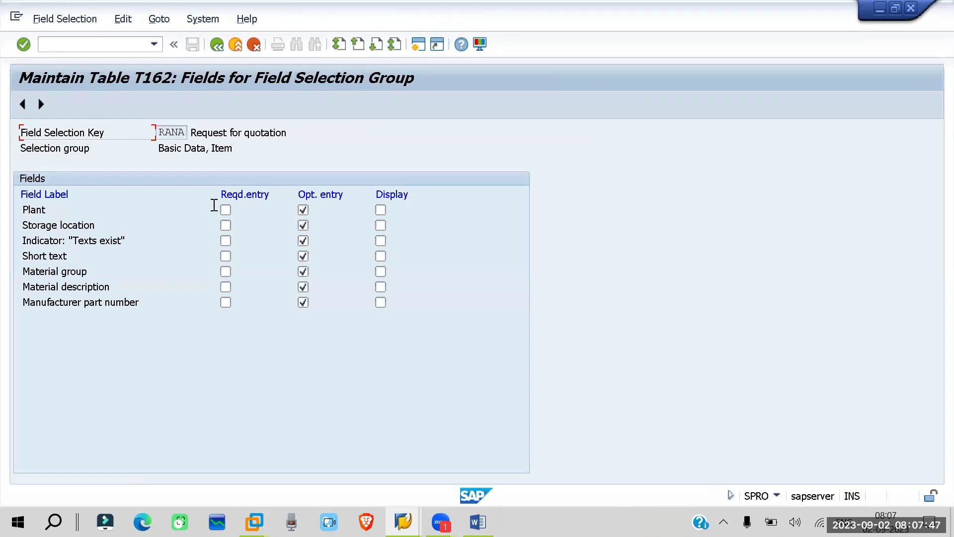
left_click(226, 211)
left_click(301, 211)
left_click(226, 226)
left_click(303, 225)
In Terms of delivery and payment, make Currency display-only and confirm the field settings.
left_click(41, 104)
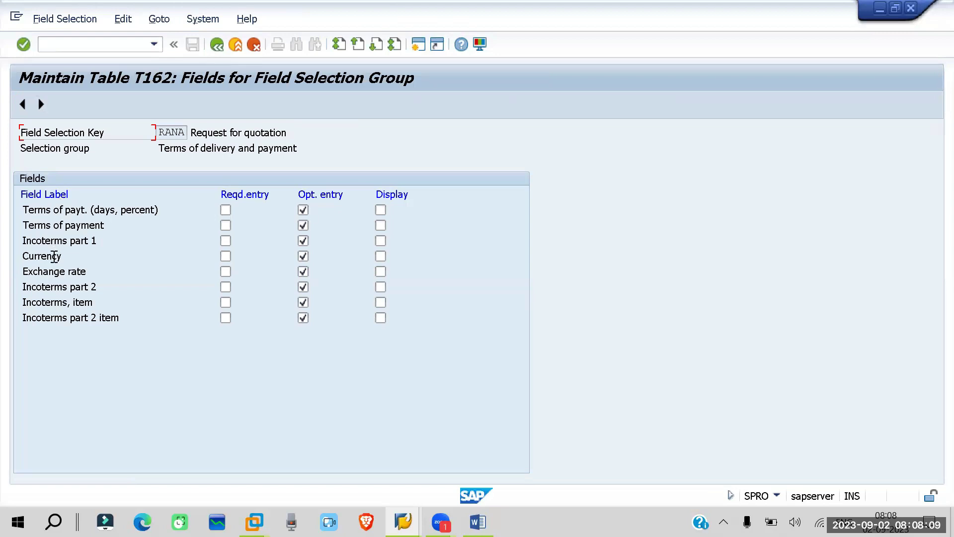
left_click(380, 255)
left_click(303, 257)
left_click(24, 45)
Save the RANA screen layout under the proposed customizing request and return to the IMG tree.
key("F3")
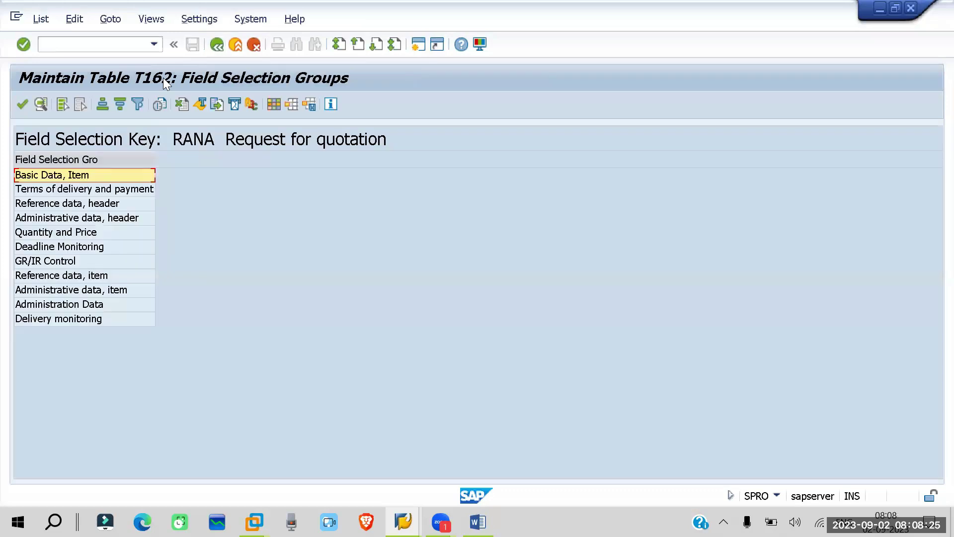
key("F3")
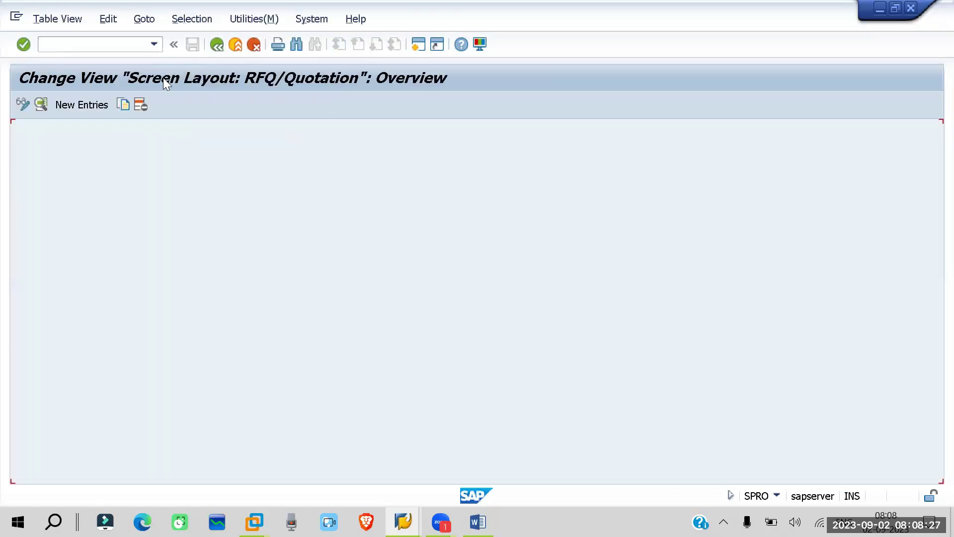
key("F3")
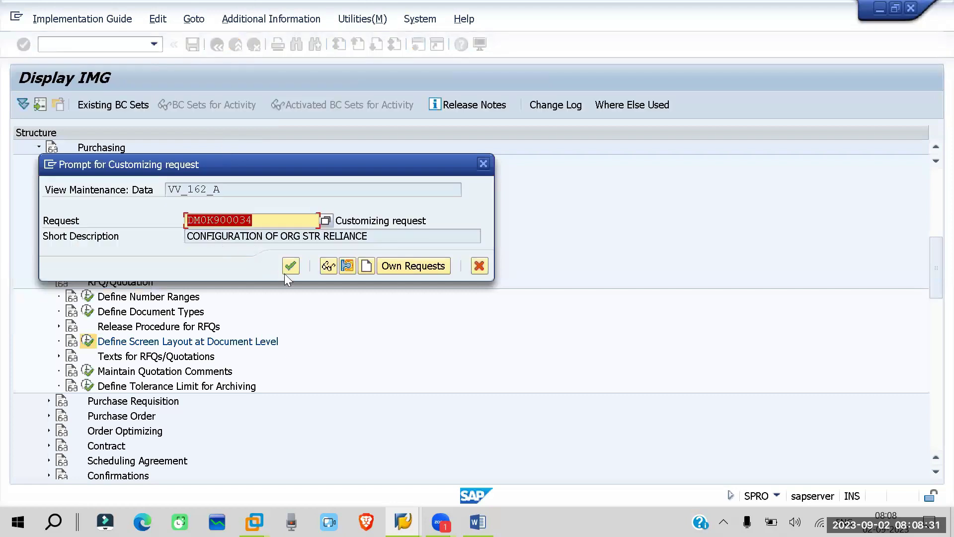
left_click(293, 266)
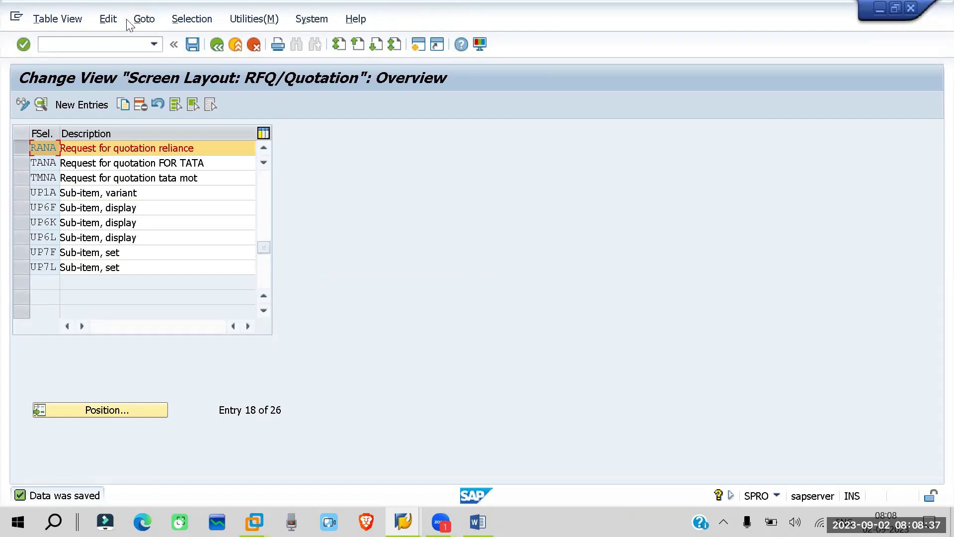
key("F3")
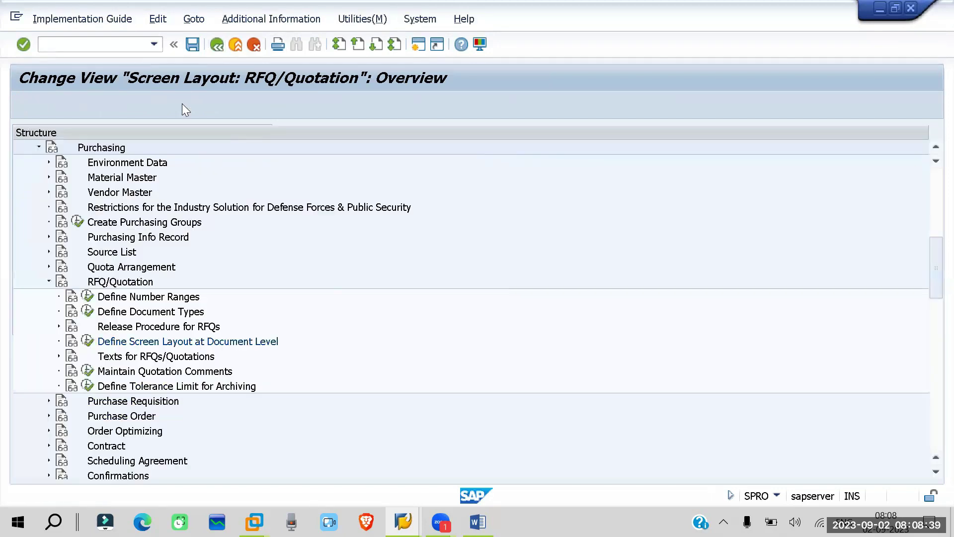
Copy the AN RFQ document type with the new type code ZRAN.
left_click(88, 316)
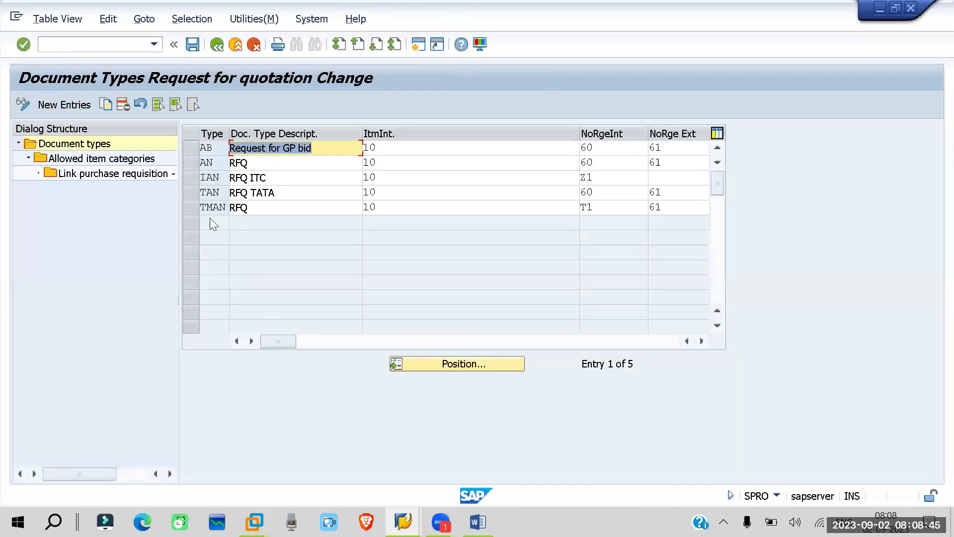
left_click(192, 162)
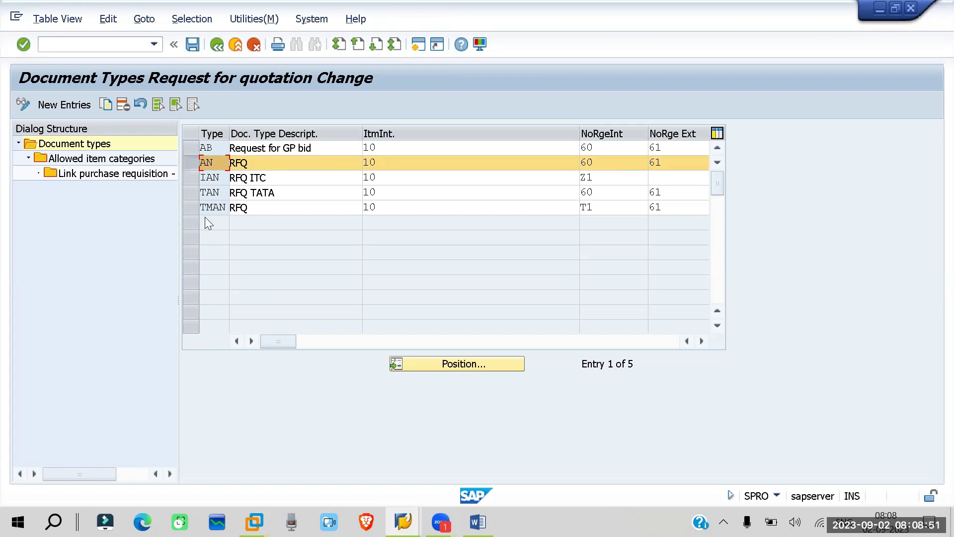
left_click(106, 104)
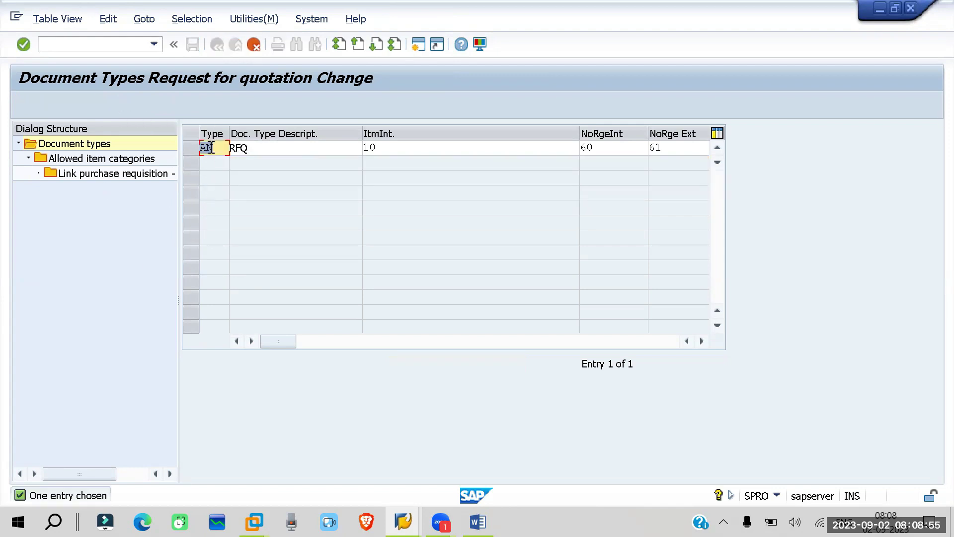
left_click(392, 184)
type("ZR")
Give ZRAN the description 'RFQ reeliance' and field selection key RANA, and confirm the entry.
left_click(304, 148)
type("reeliance")
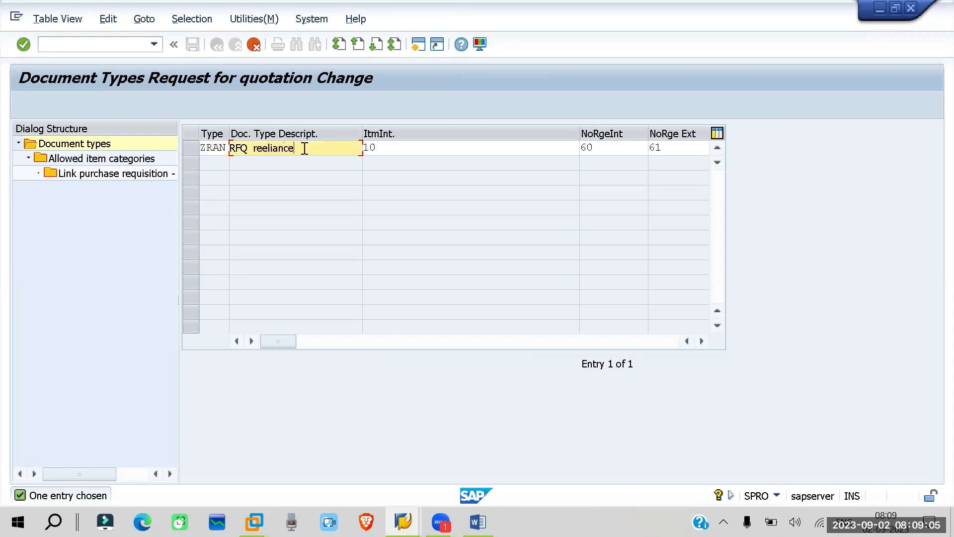
left_click(606, 148)
left_click(693, 147)
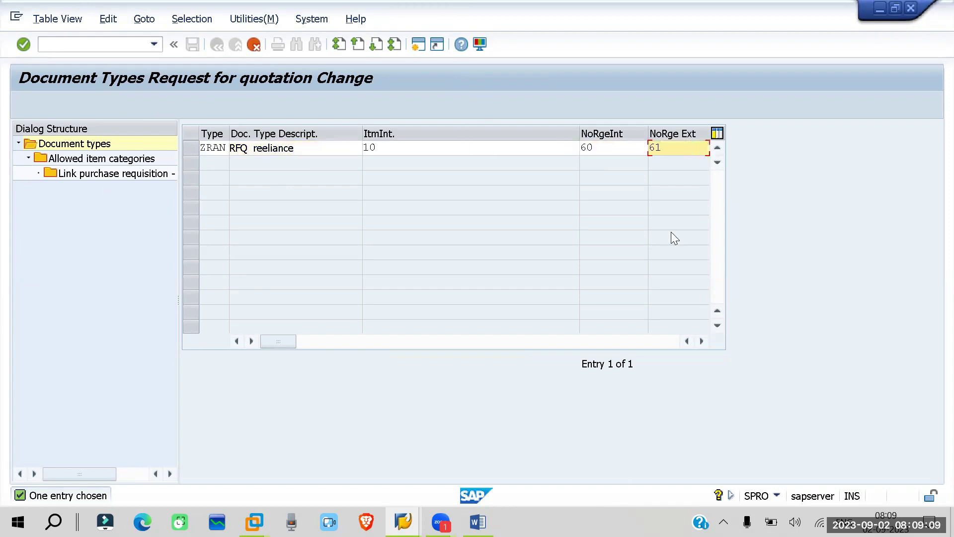
left_click(701, 340)
left_click(701, 341)
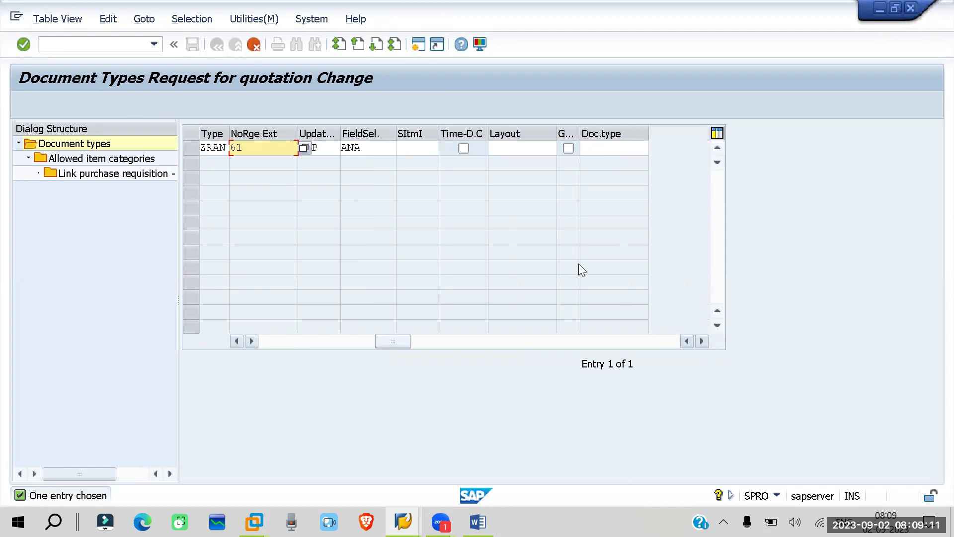
left_click(345, 148)
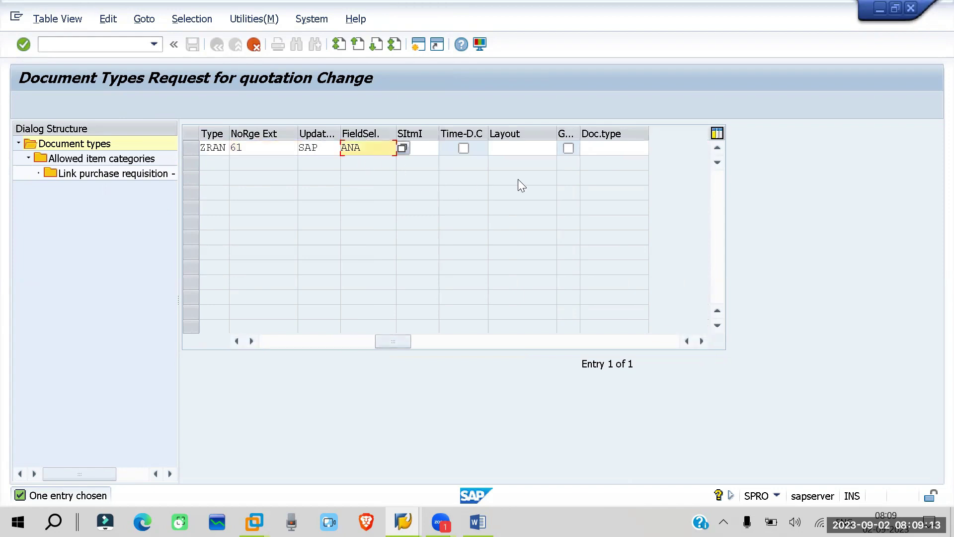
type("R")
left_click(616, 147)
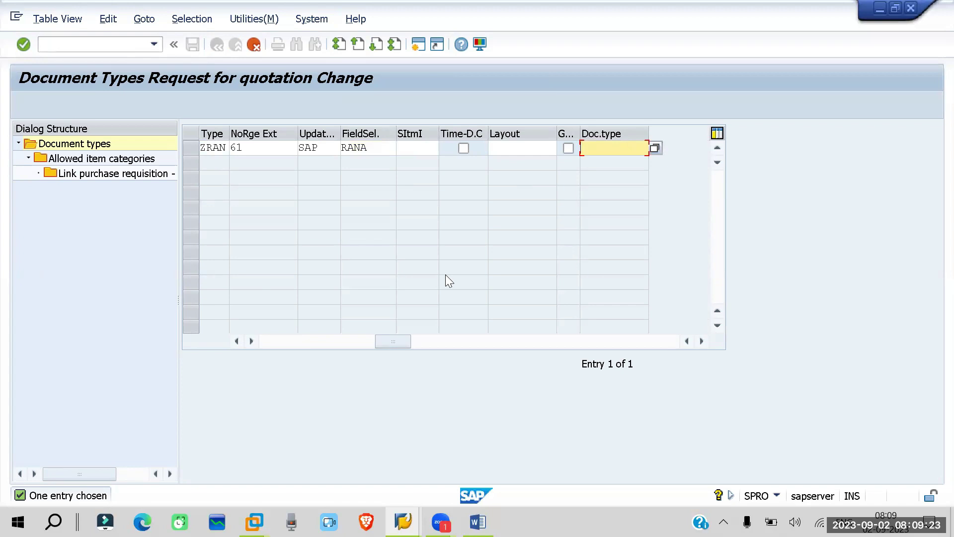
key("Return")
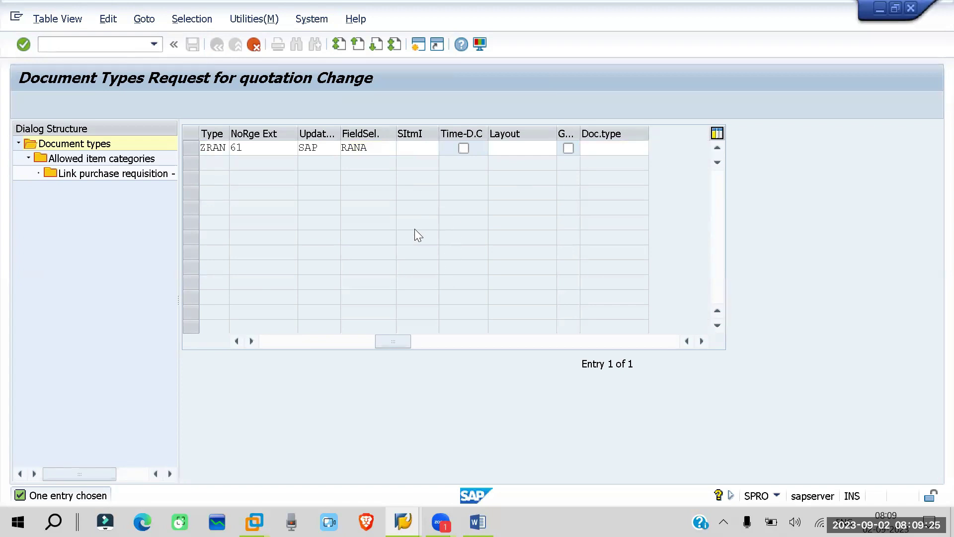
Copy all dependent entries for ZRAN, then try AN and NB as the linkage requisition type.
left_click(480, 251)
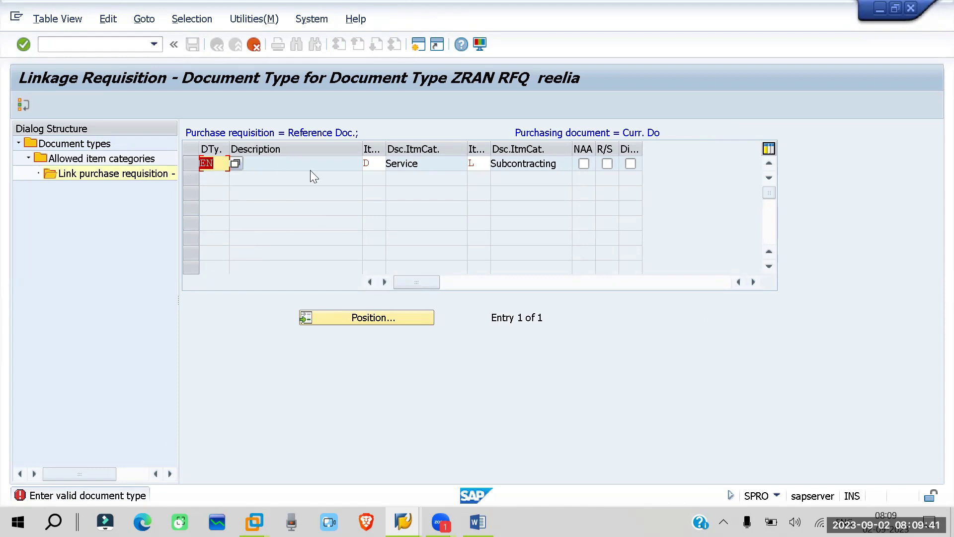
key("BackSpace")
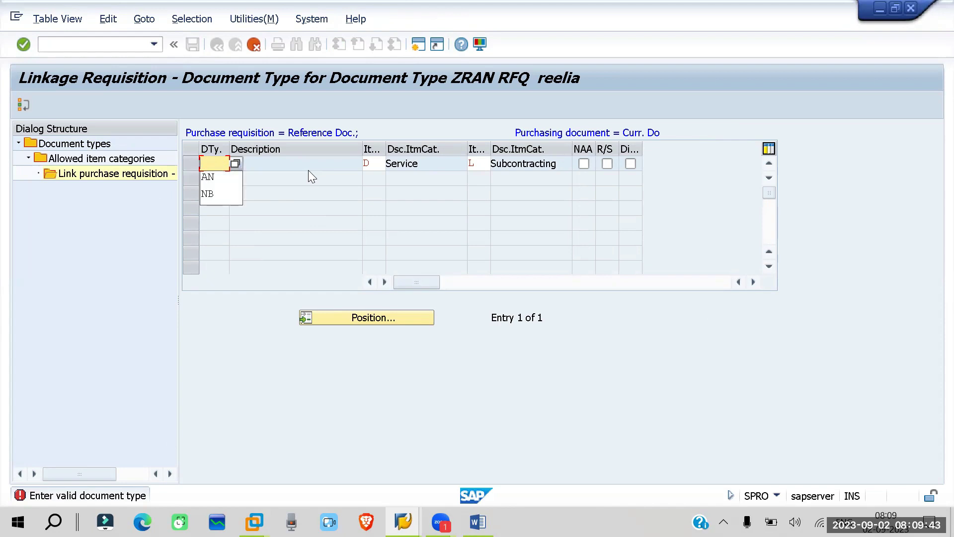
left_click(209, 178)
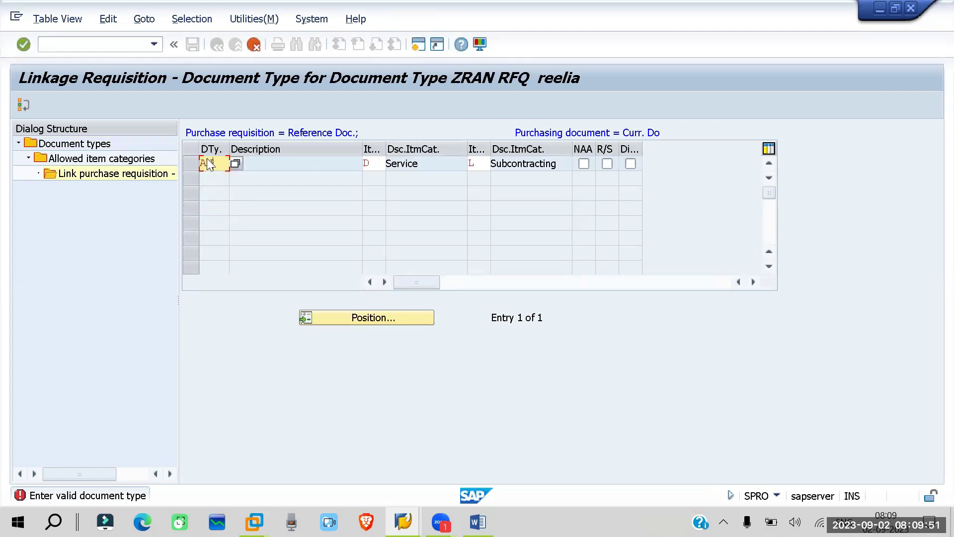
key("Return")
type("N")
key("Down")
key("Return")
key("Return")
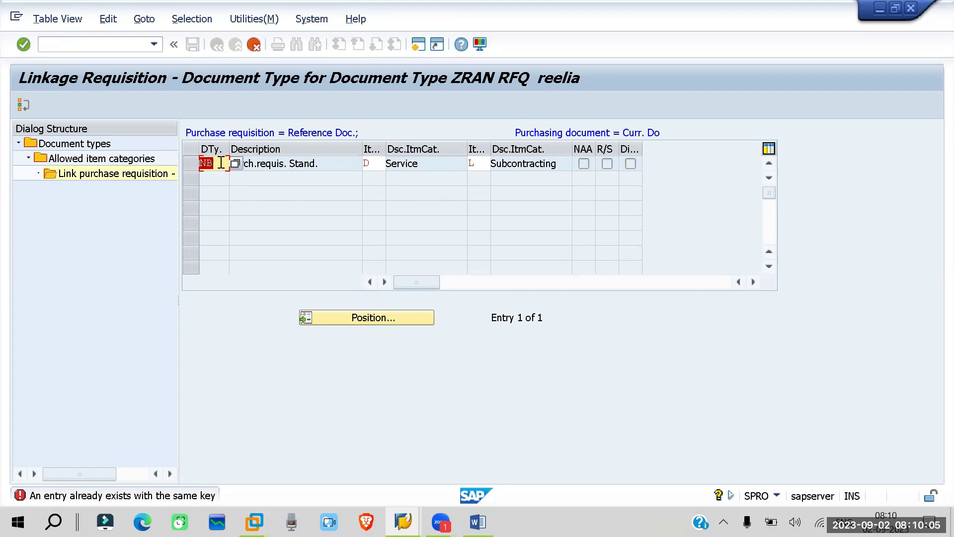
Clear the linkage row's requisition type and both item categories, then cancel to complete the copy.
key("BackSpace")
left_click(377, 163)
key("BackSpace")
left_click(482, 162)
key("BackSpace")
key("Return")
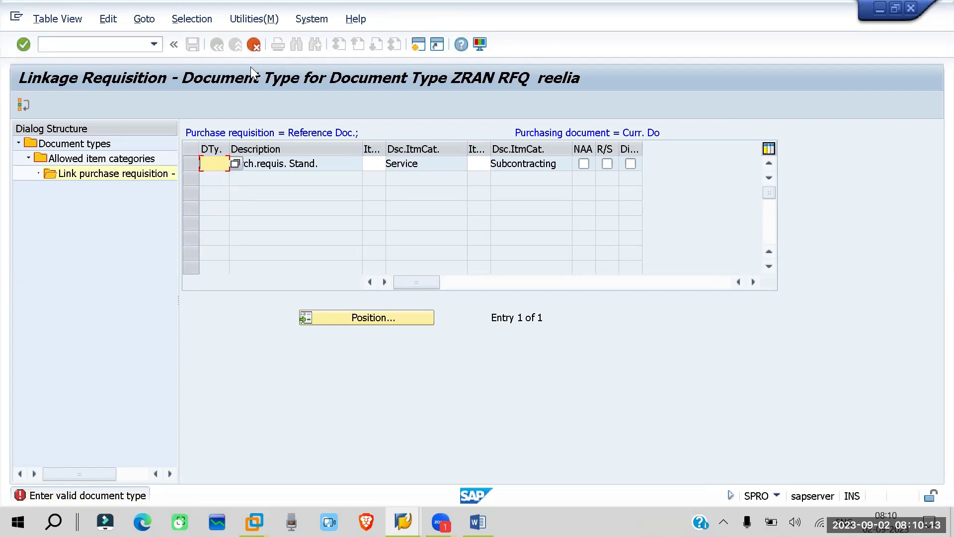
left_click(253, 44)
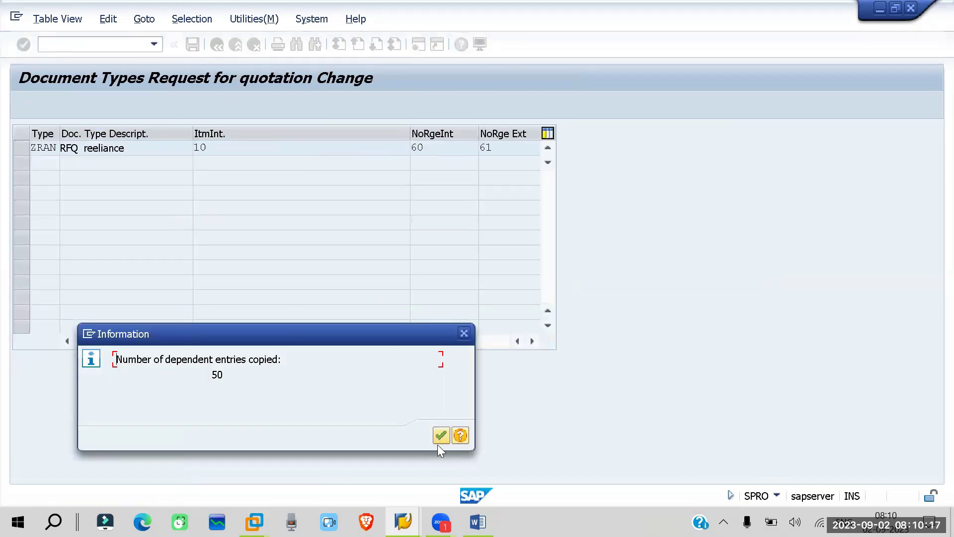
Dismiss the copied-entries message and view ZRAN's allowed item categories (Standard, Subcontracting, Third-party, Service).
left_click(438, 438)
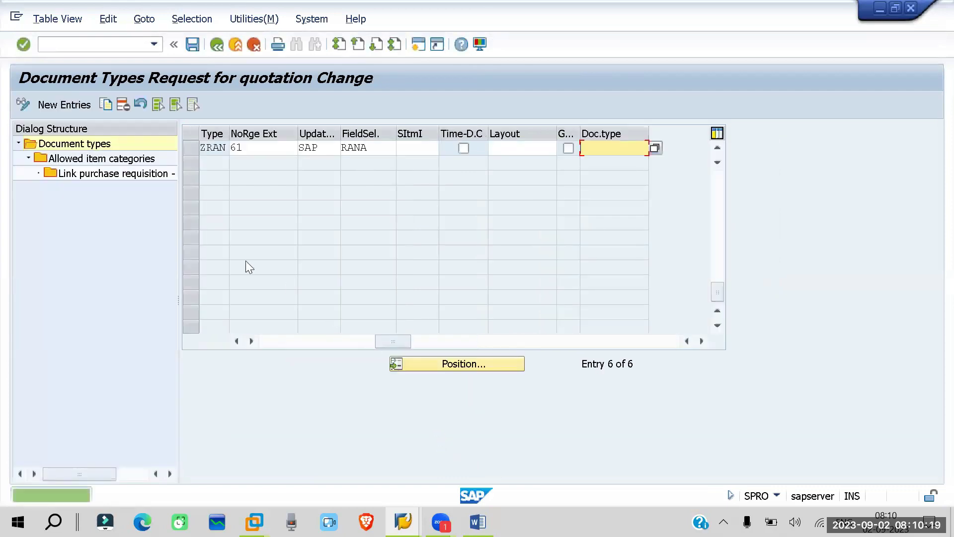
left_click(189, 148)
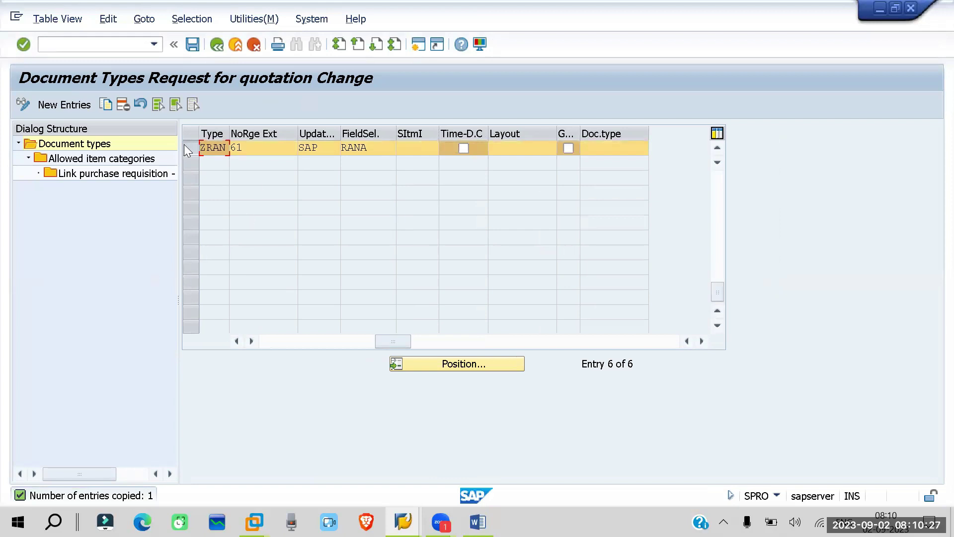
double_click(82, 161)
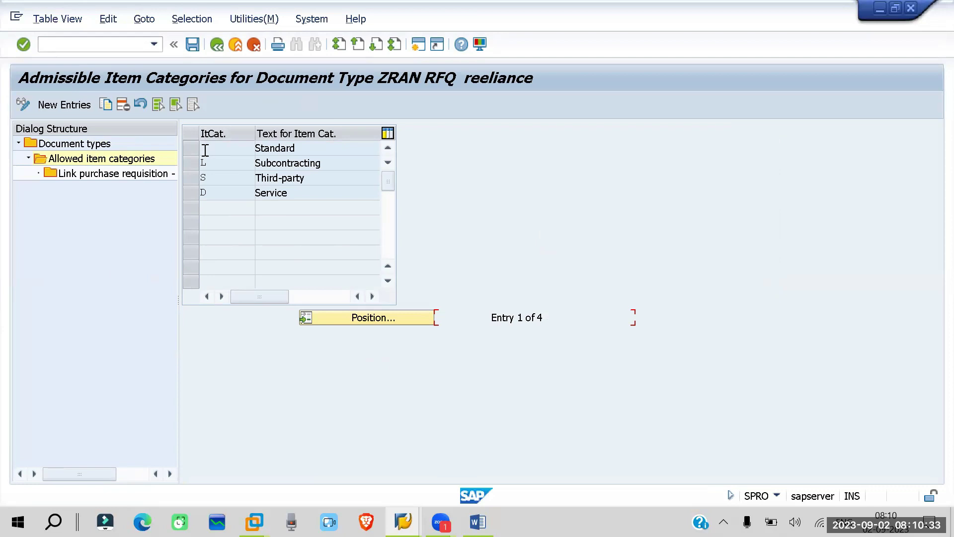
left_click(213, 159)
left_click(210, 176)
left_click(207, 197)
Add item category U (Stock transfer) to ZRAN and save it under the customizing request.
left_click(67, 104)
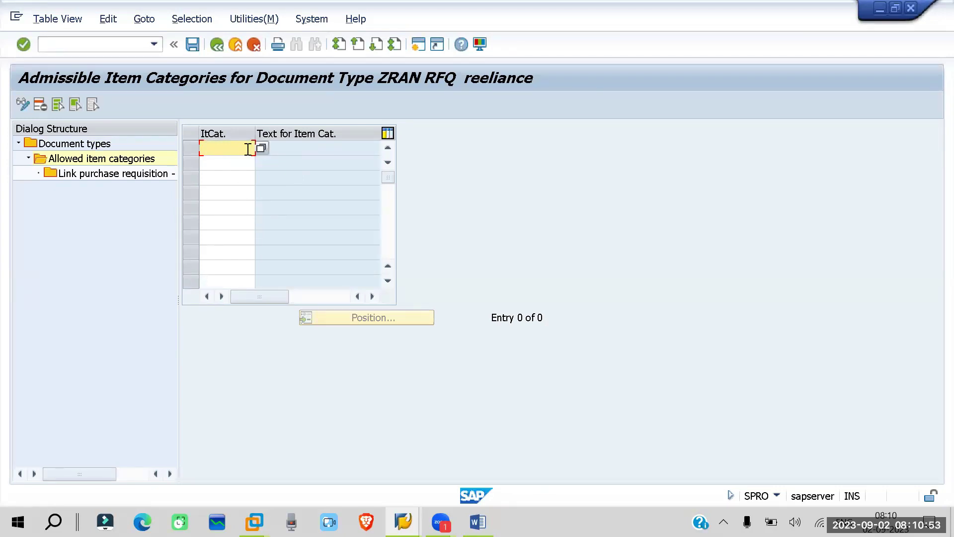
type("U")
key("Return")
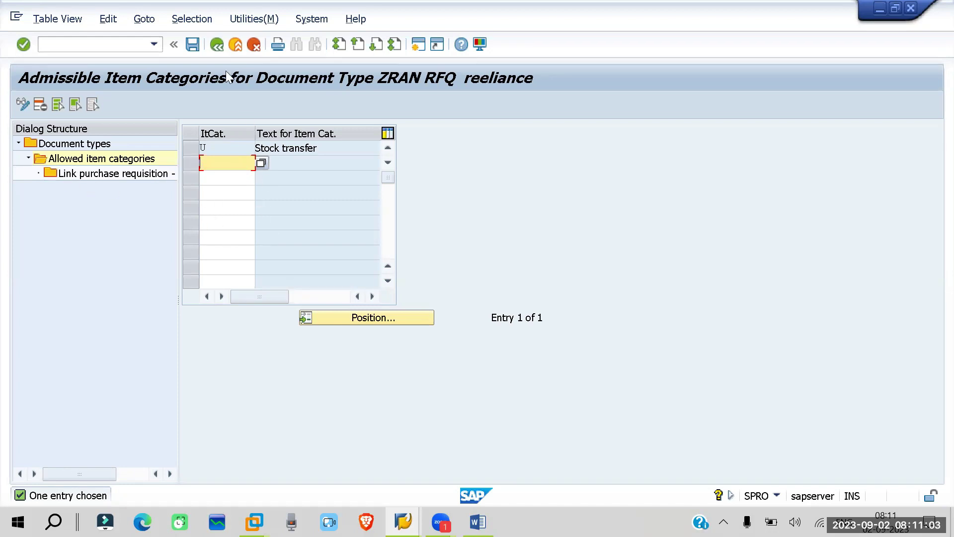
key("ctrl+s")
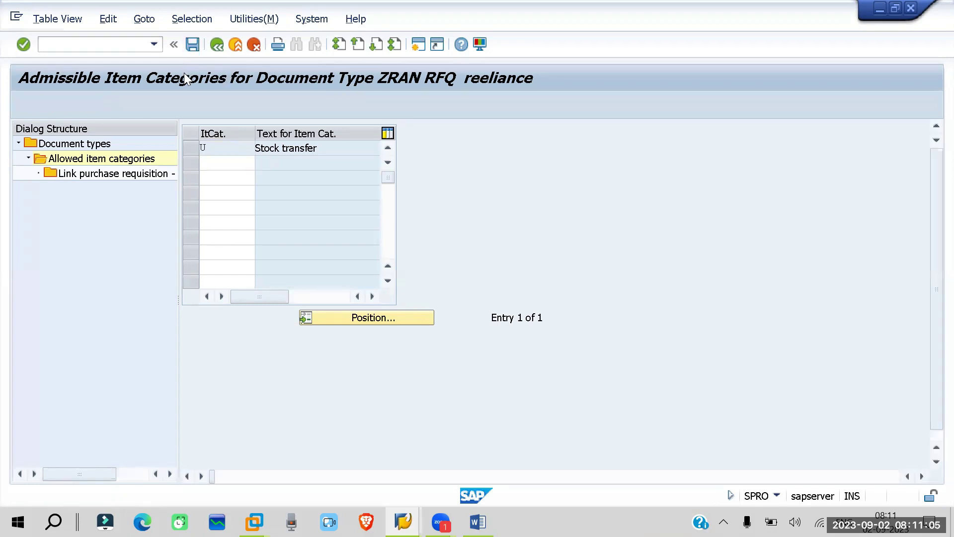
left_click(291, 266)
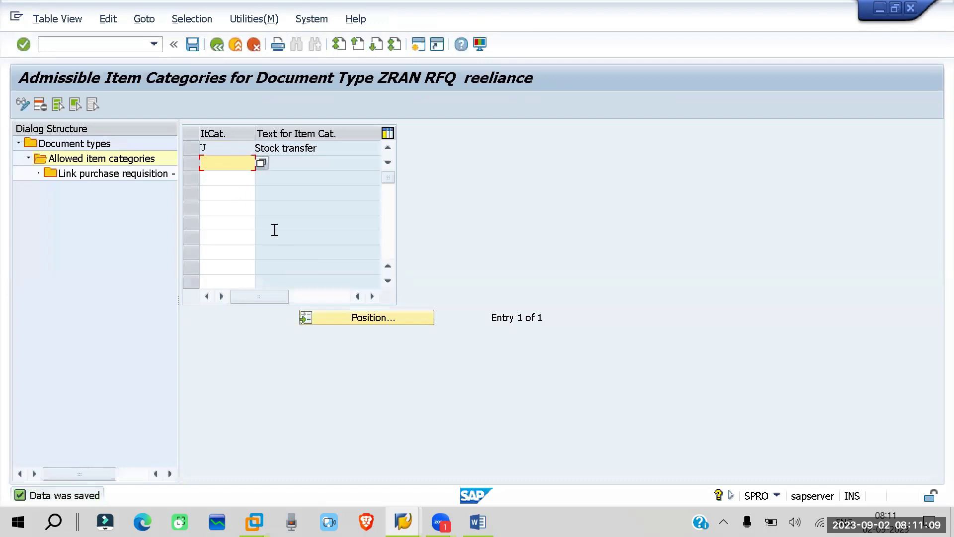
Open ZRAN's purchase requisition linkage list and select the Standard item category row.
left_click(216, 44)
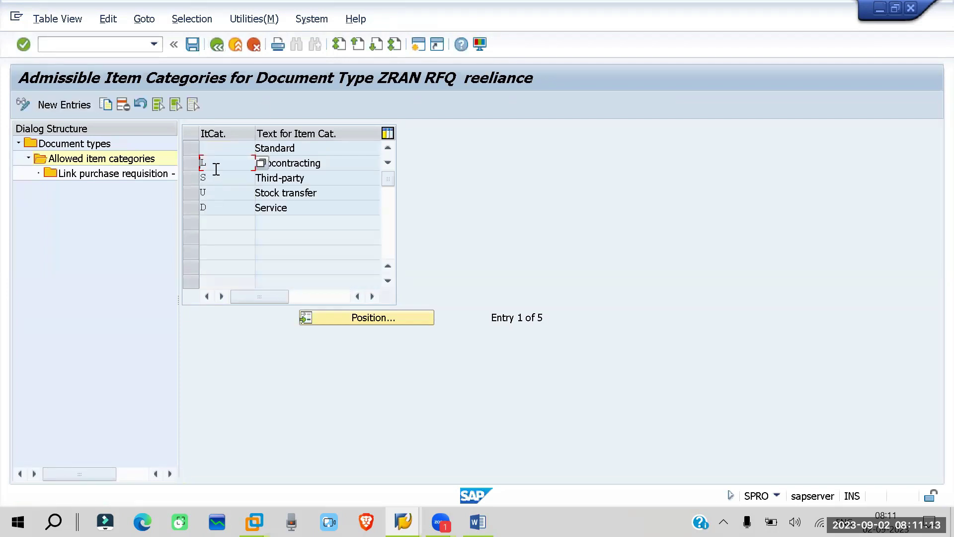
double_click(74, 174)
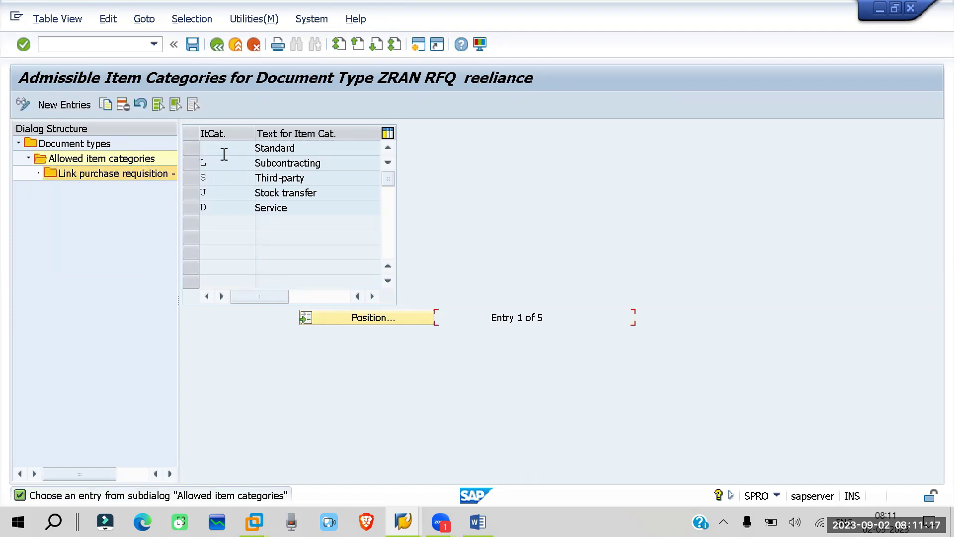
left_click(190, 147)
double_click(58, 171)
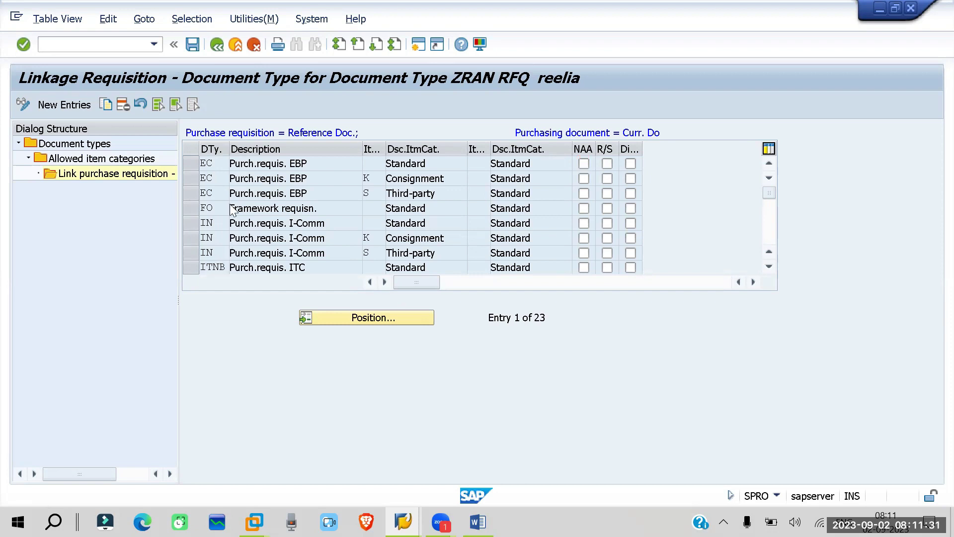
scroll(231, 209, "down", 3)
scroll(231, 209, "down", 1)
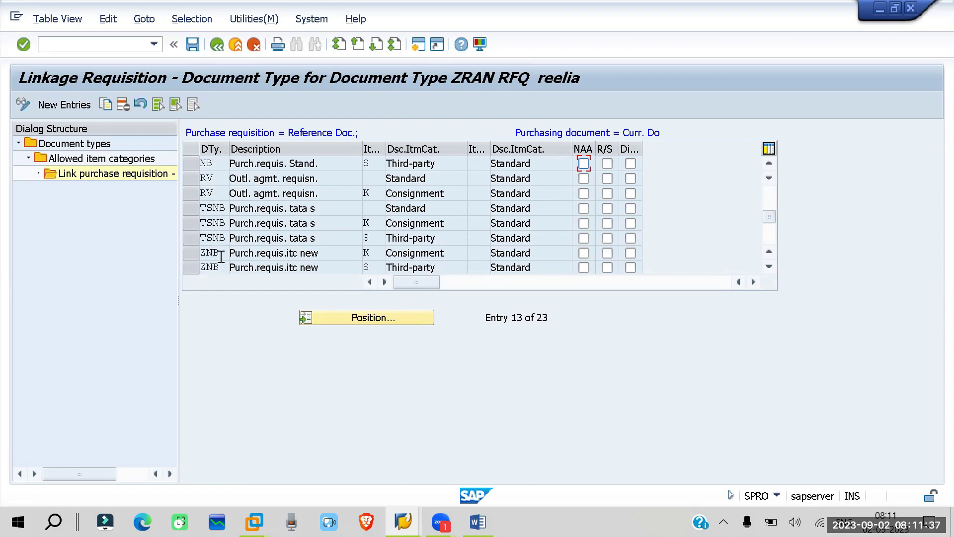
scroll(229, 233, "down", 2)
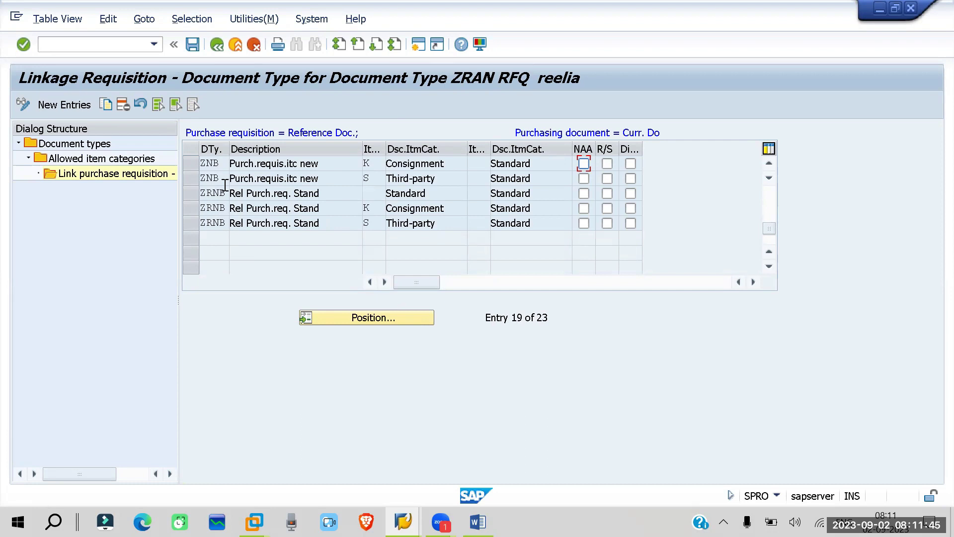
scroll(220, 78, "up", 3)
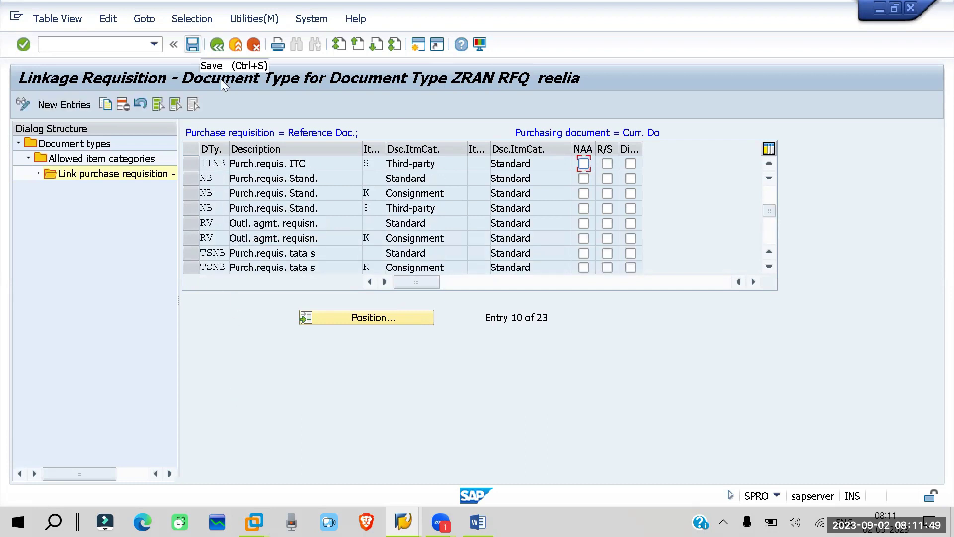
key("ctrl+s")
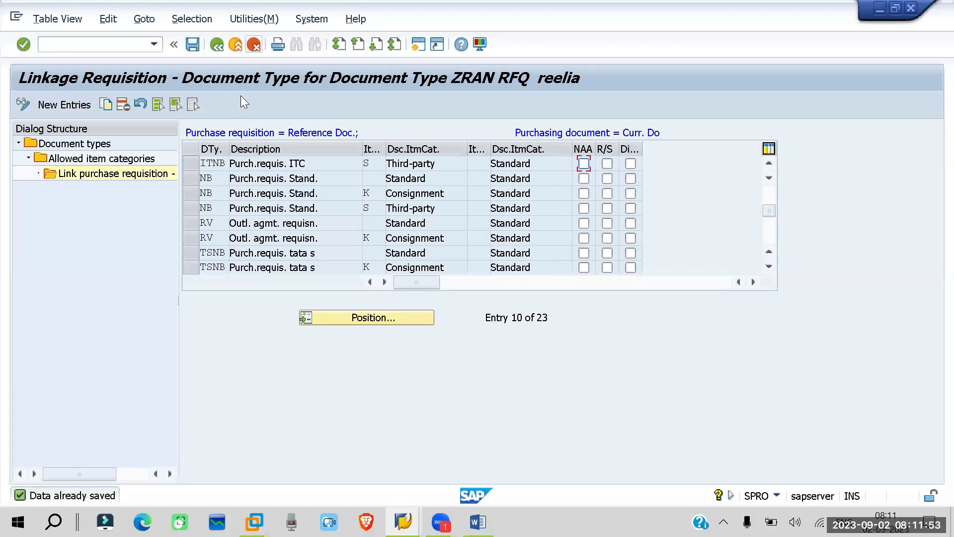
key("F3")
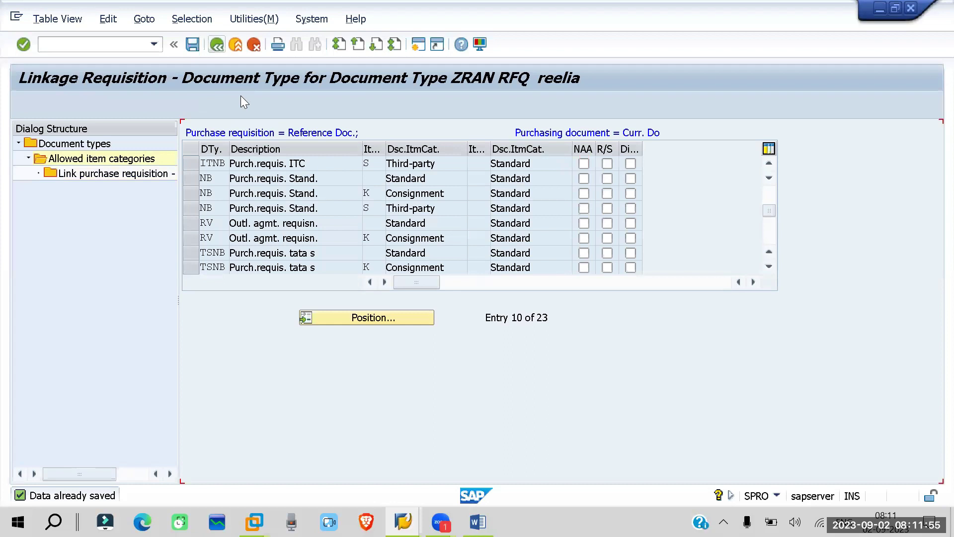
key("F3")
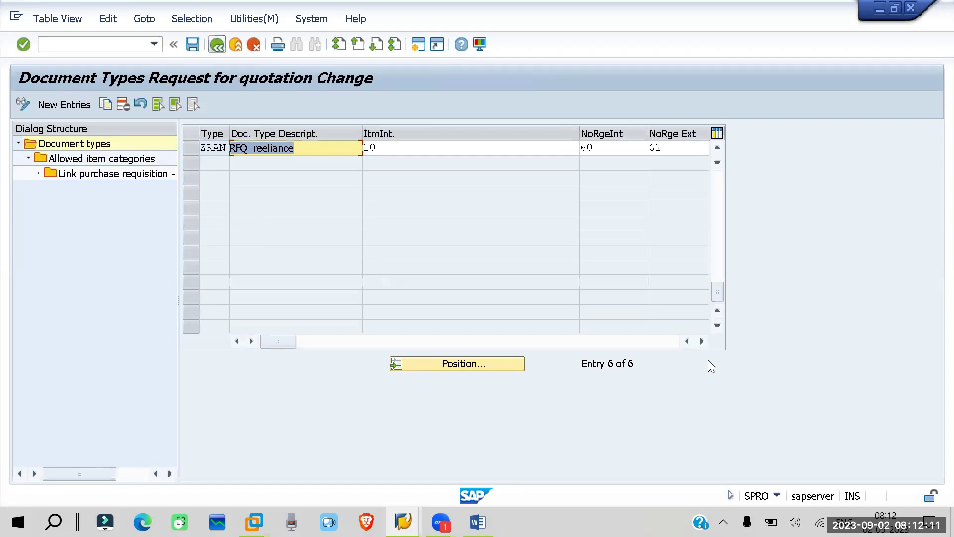
Leave the RFQ document types and run Maintain Quotation Comments under RFQ/Quotation.
key("F3")
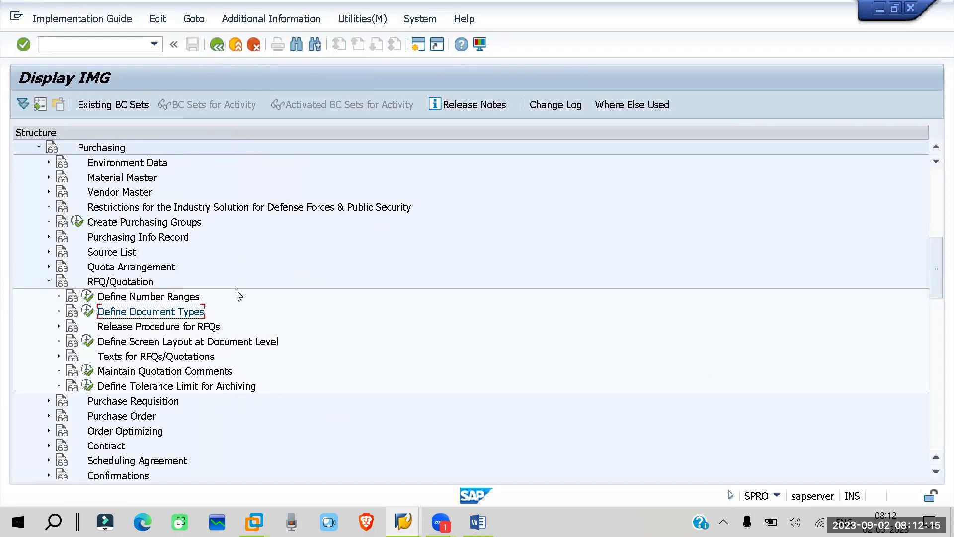
left_click(88, 372)
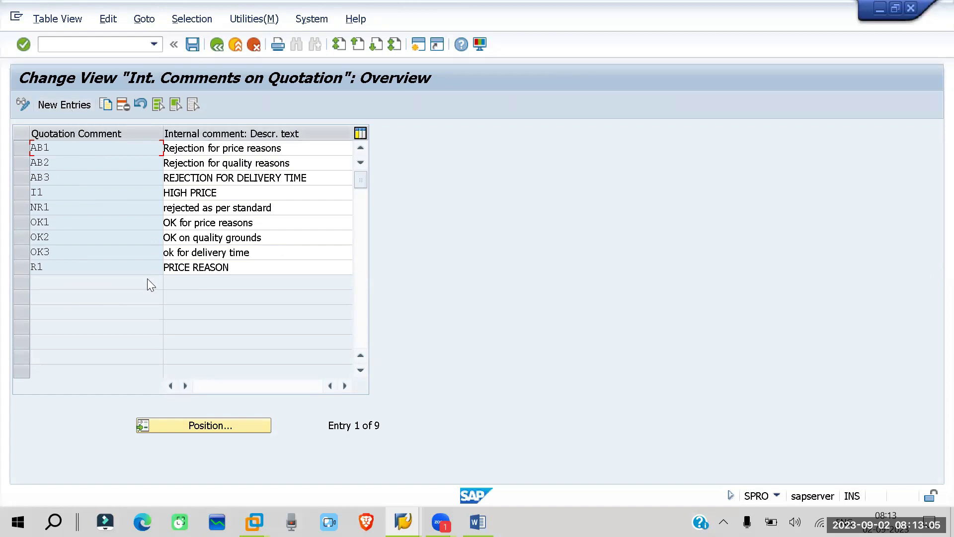
Add new quotation comment R2 with description 'delivery time is not feasible'.
left_click(65, 104)
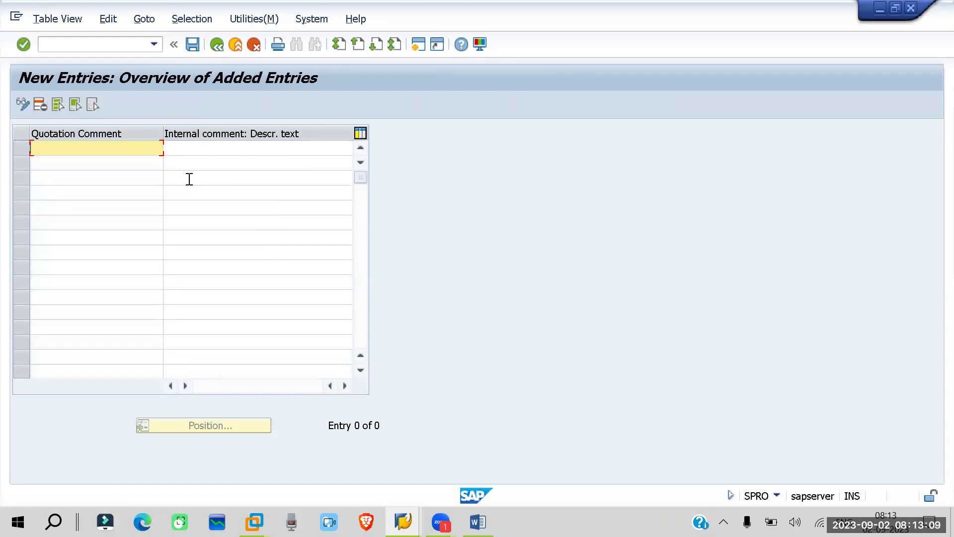
type("r2")
key("Tab")
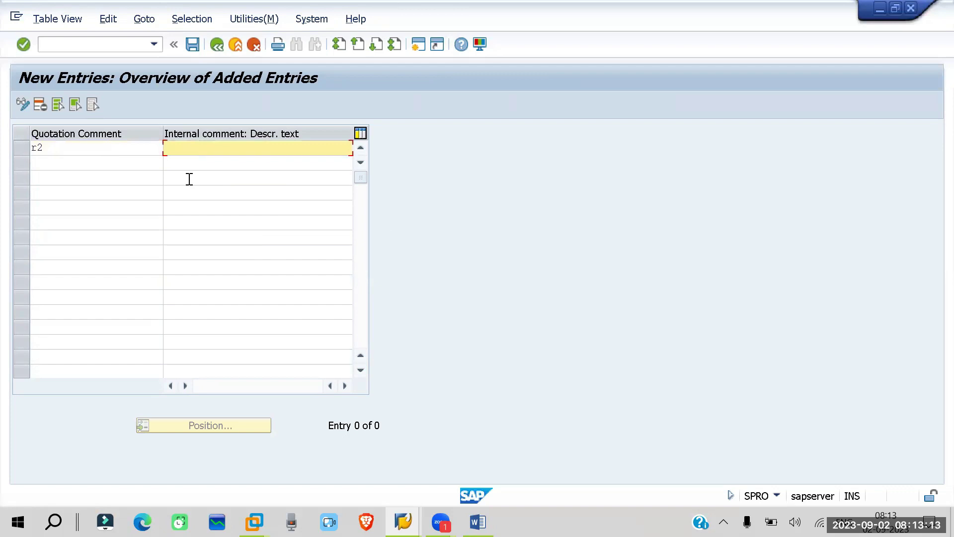
type("time is no")
key("BackSpace")
key("BackSpace")
key("BackSpace")
key("BackSpace")
key("BackSpace")
type("dura")
key("BackSpace")
key("BackSpace")
key("BackSpace")
key("BackSpace")
key("BackSpace")
key("BackSpace")
key("BackSpace")
key("BackSpace")
key("BackSpace")
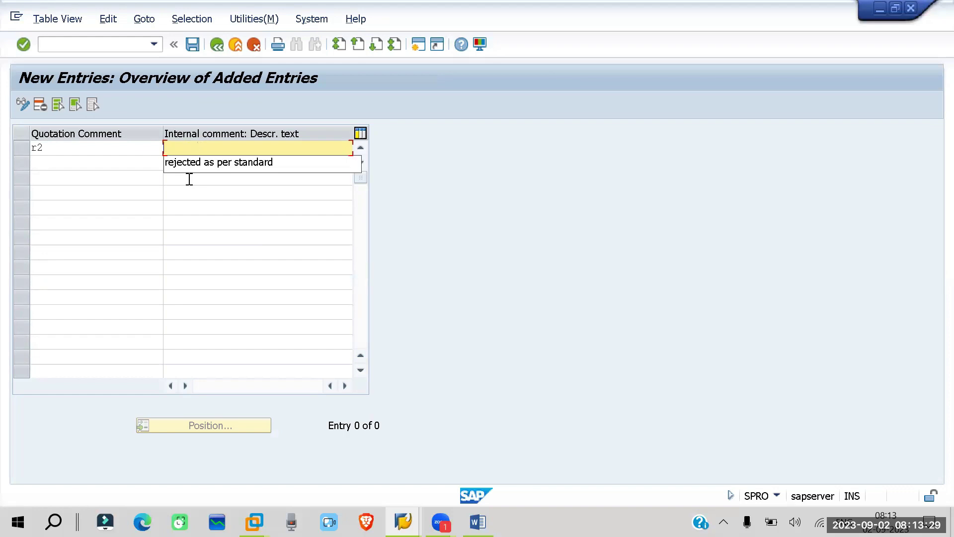
type("delivery time is")
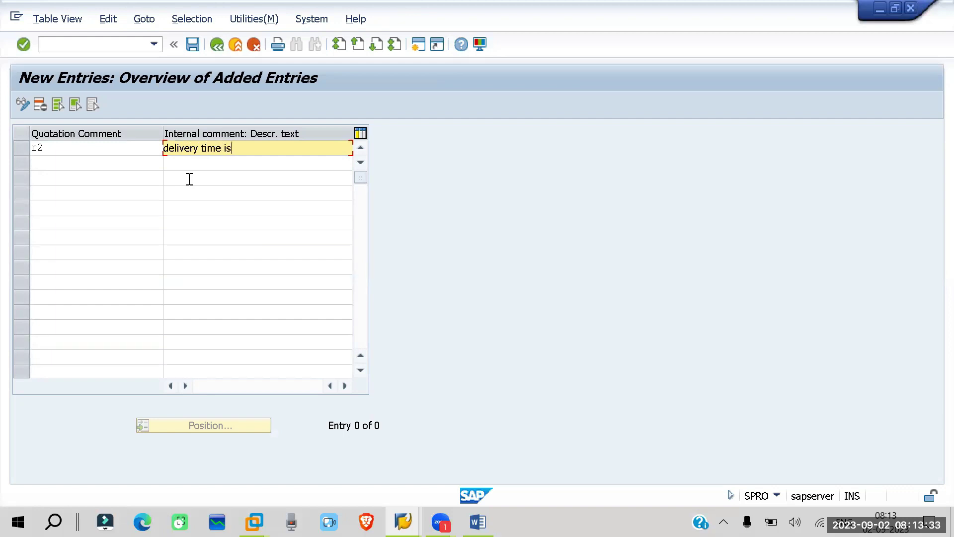
type(" not feasible")
key("Return")
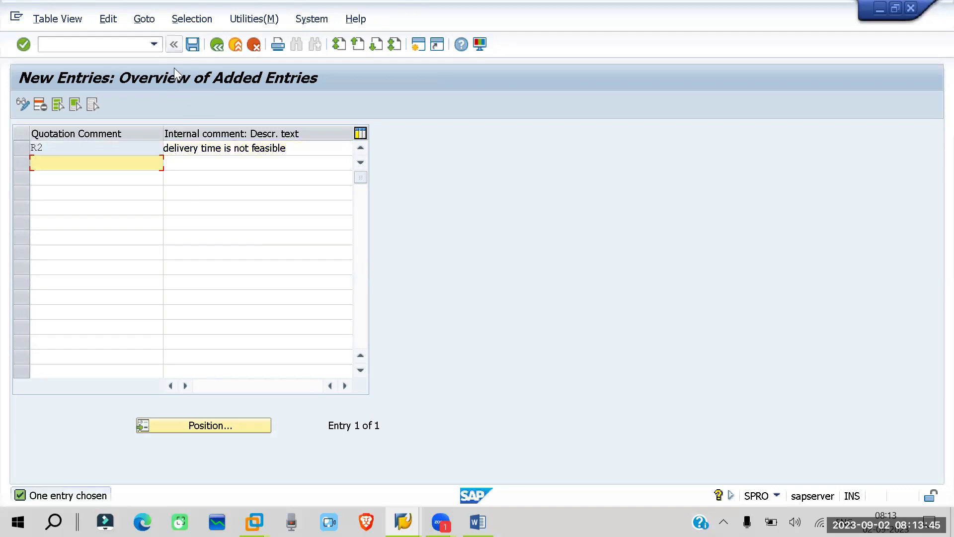
Save the R2 comment under the customizing request and return to the IMG structure.
key("ctrl+s")
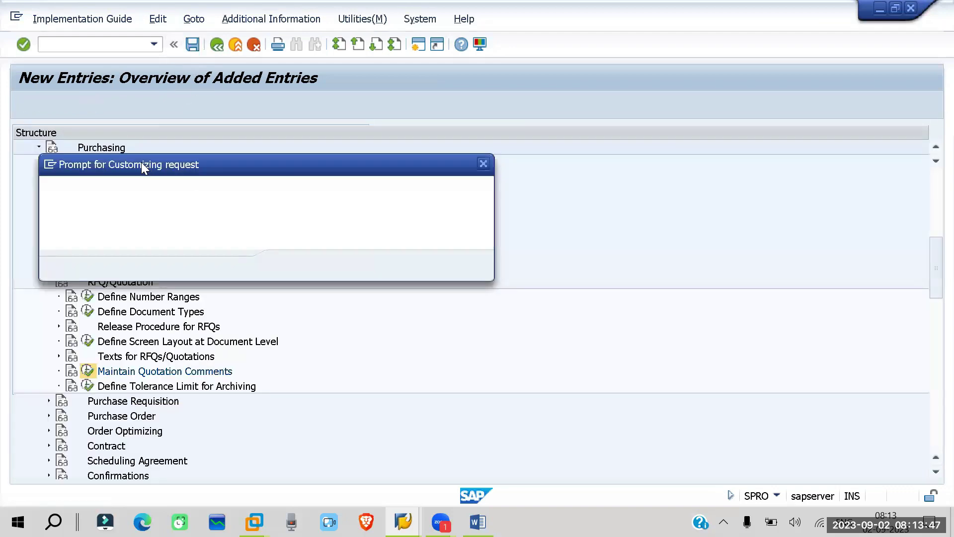
left_click(284, 266)
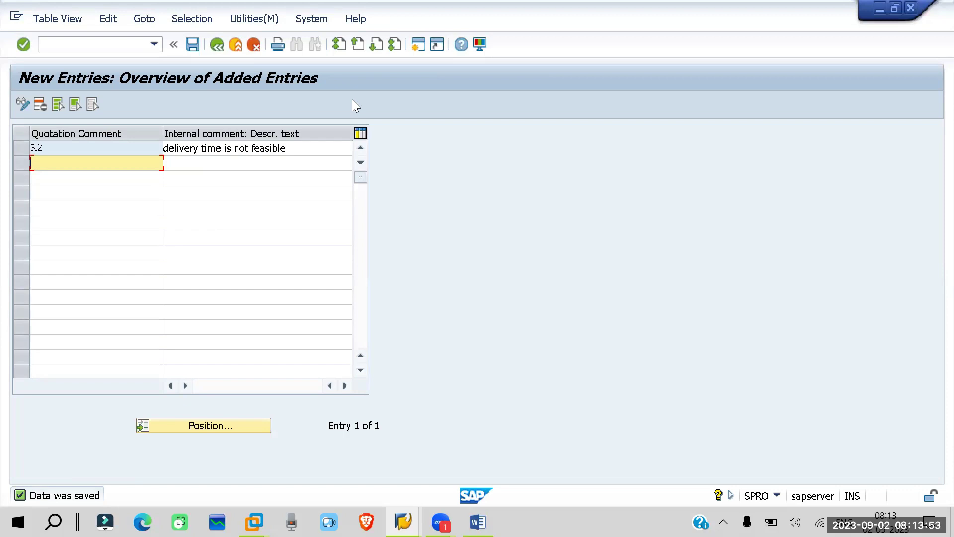
key("F3")
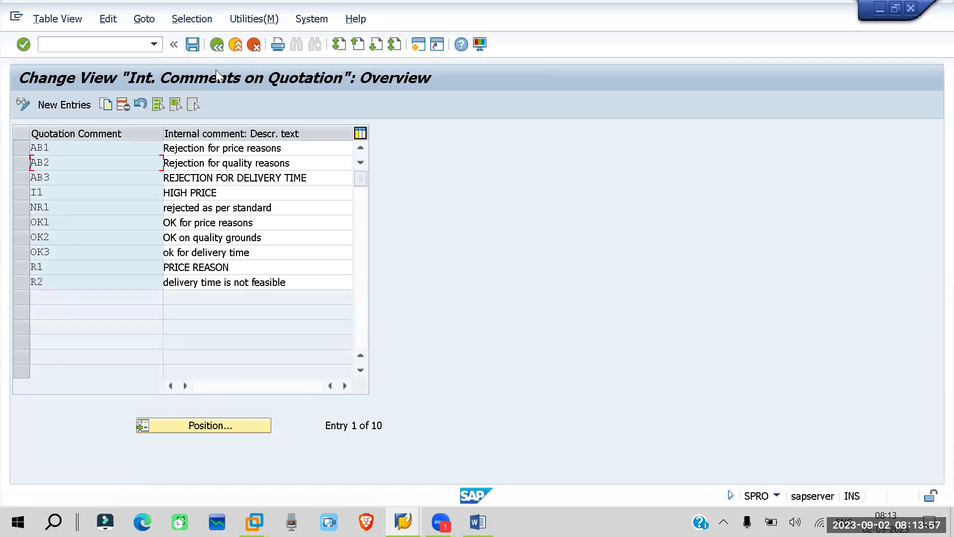
key("F3")
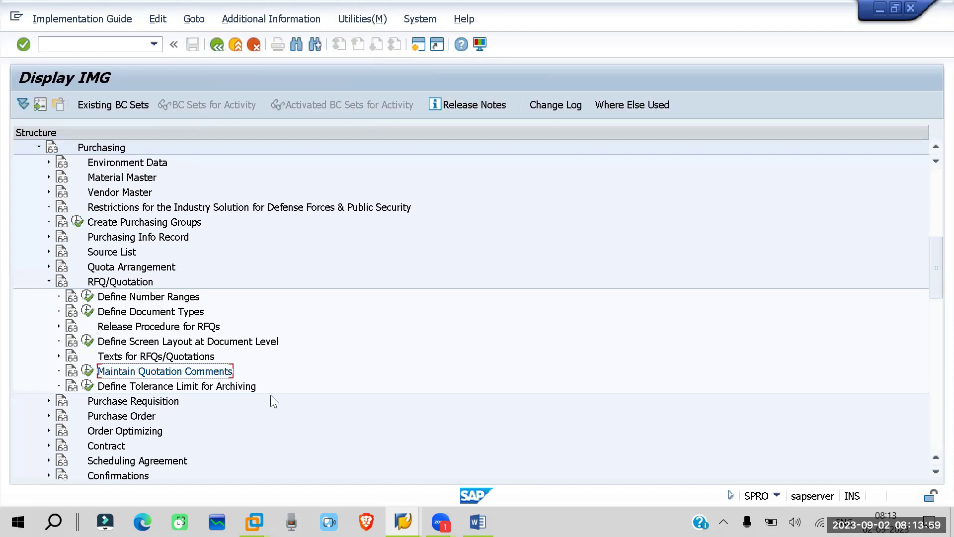
left_click(86, 43)
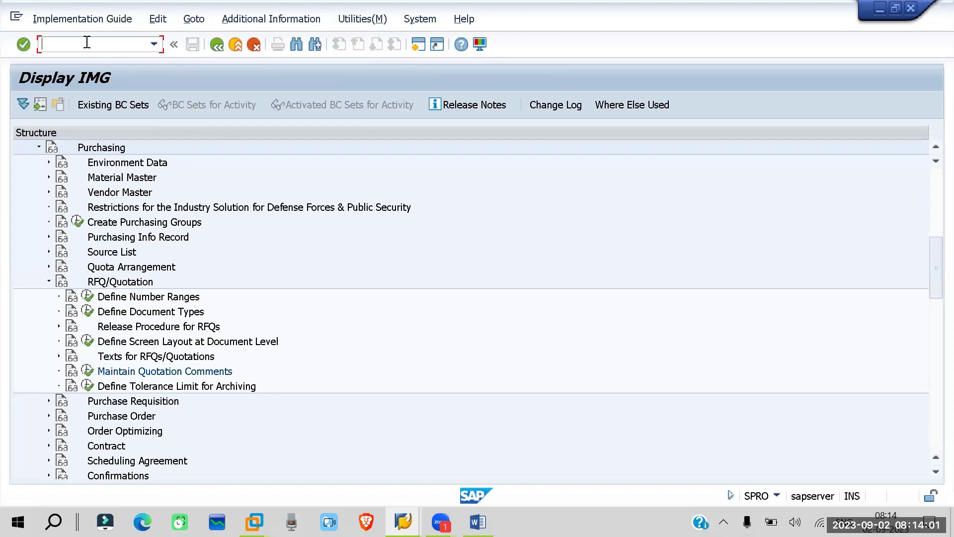
type("n")
key("Return")
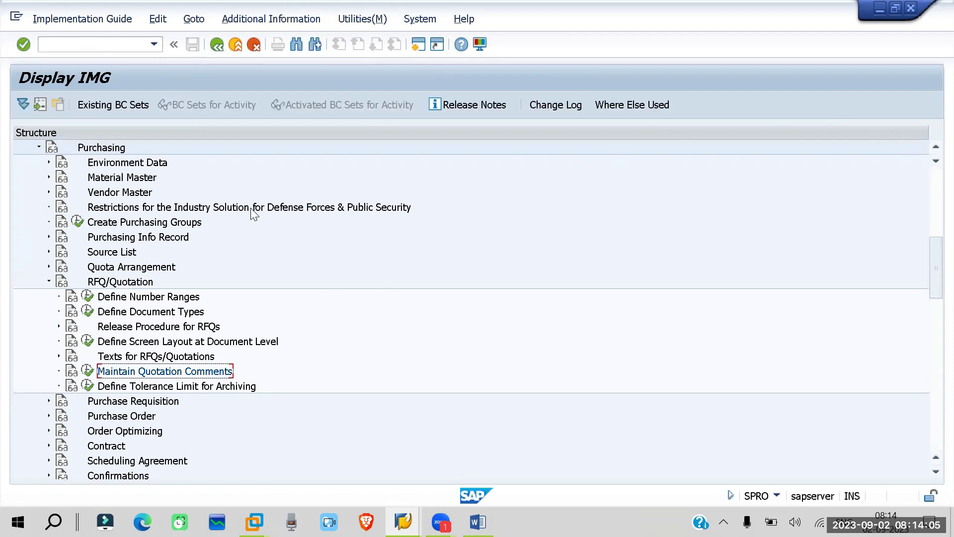
Enter /n and expand Logistics > Materials Management > Purchasing > RFQ/Quotation > Request for Quotation.
left_click(82, 44)
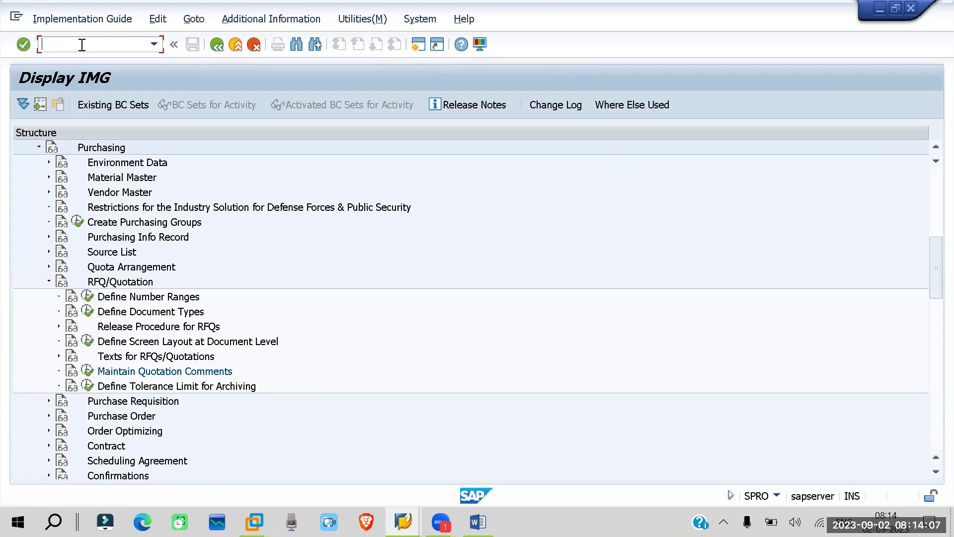
type("/n")
key("Return")
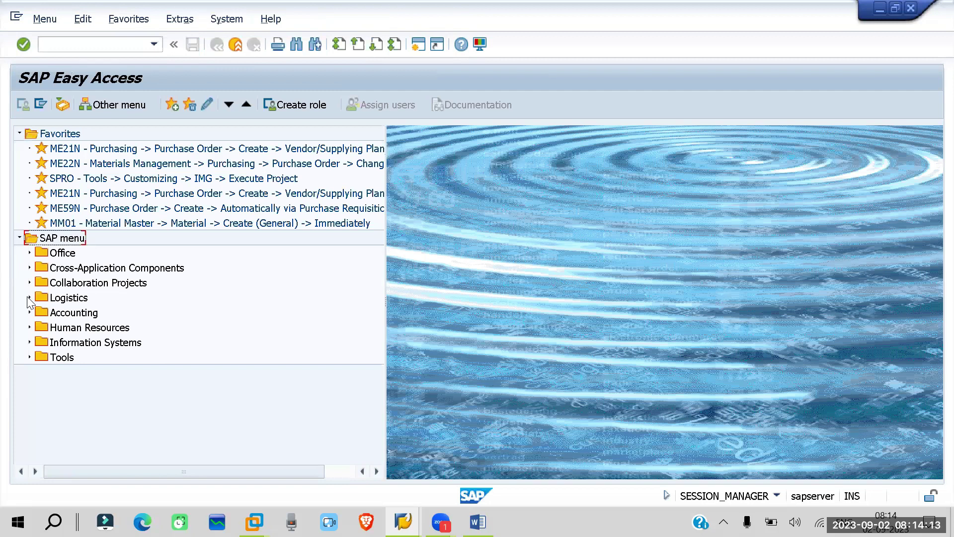
left_click(29, 297)
left_click(38, 312)
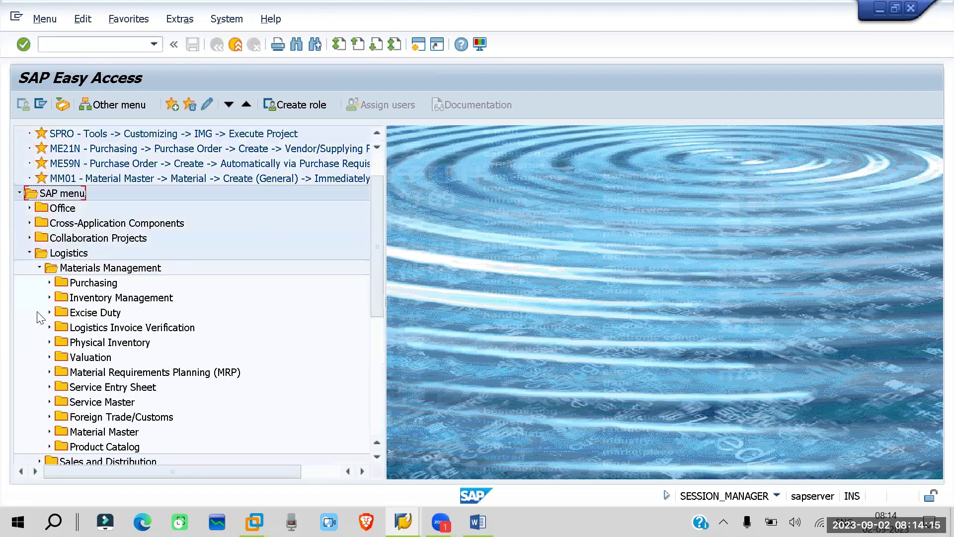
left_click(50, 282)
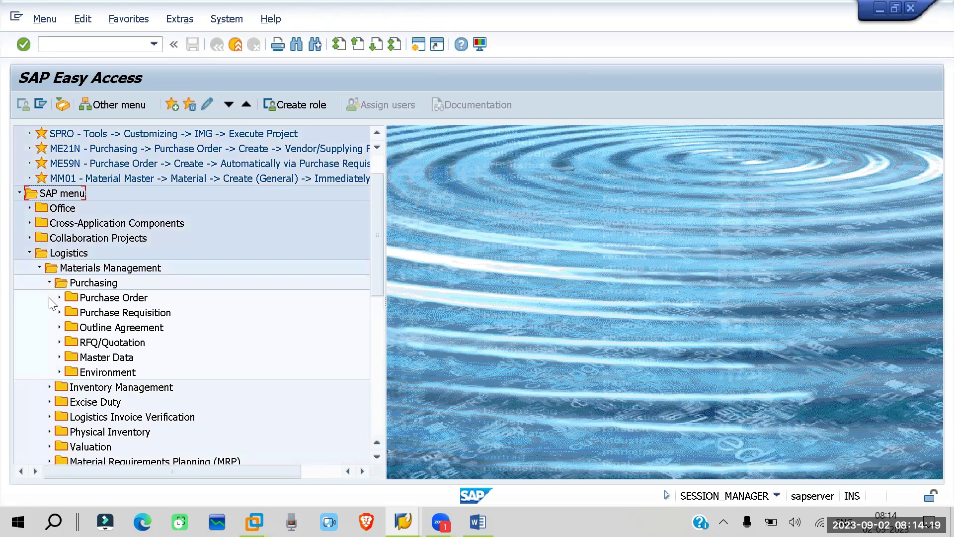
left_click(59, 342)
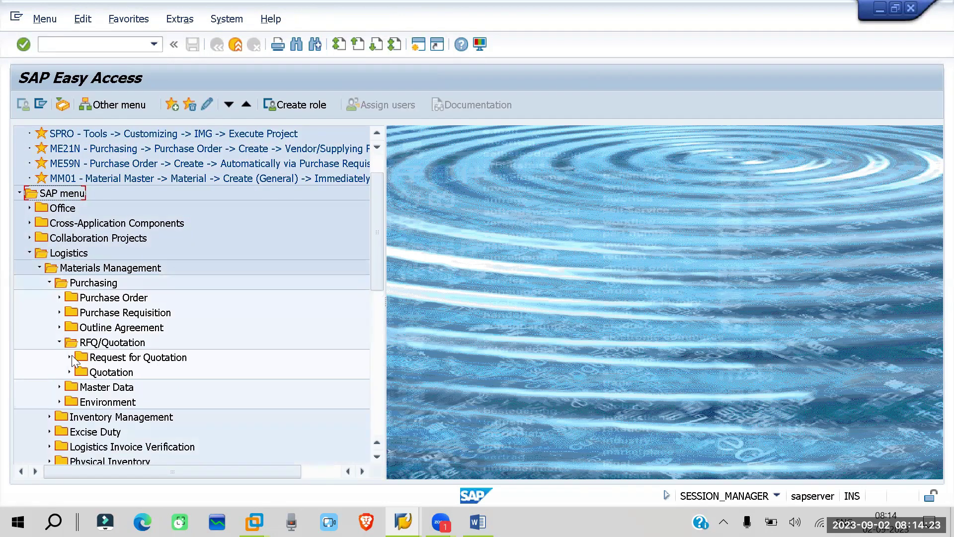
left_click(70, 357)
scroll(191, 213, "down", 2)
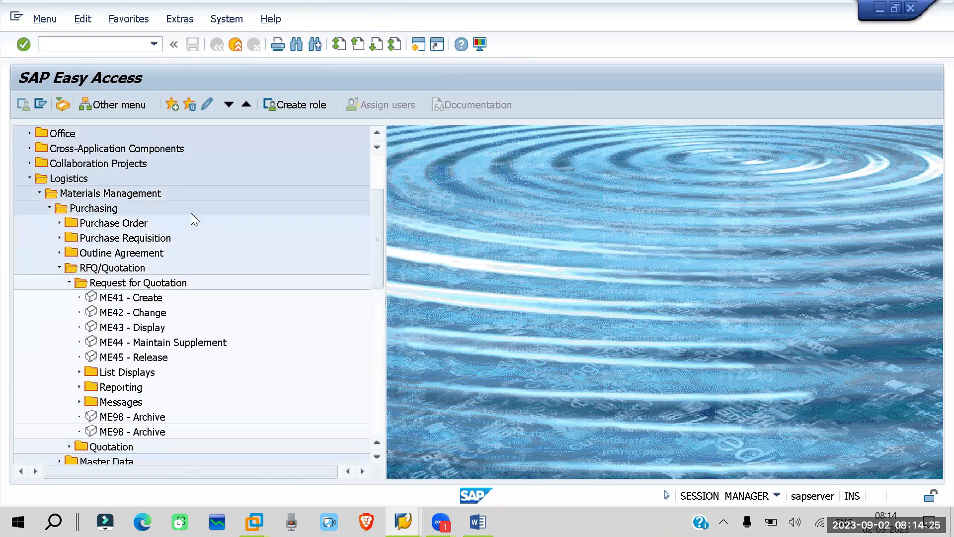
scroll(191, 213, "down", 2)
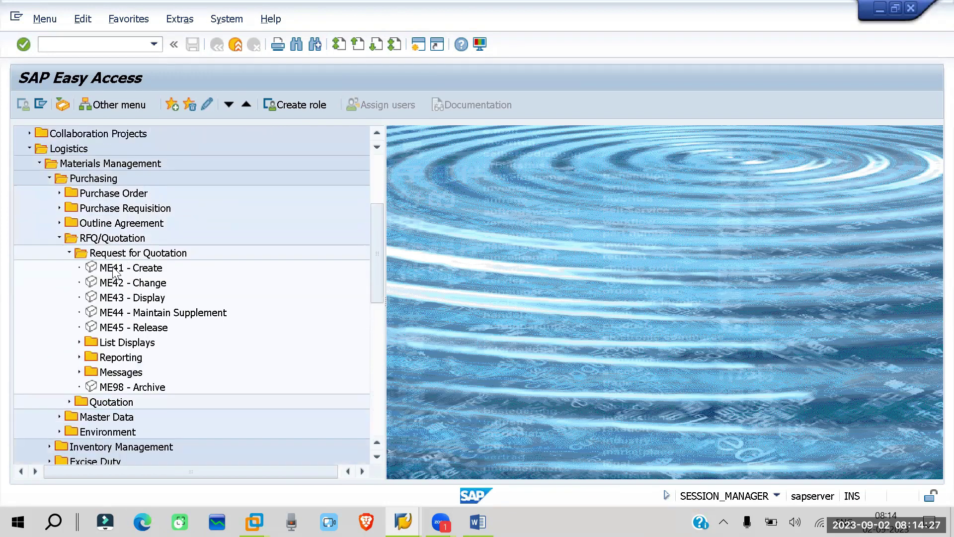
Start ME41 Create RFQ and choose RFQ type ZRAN.
double_click(113, 268)
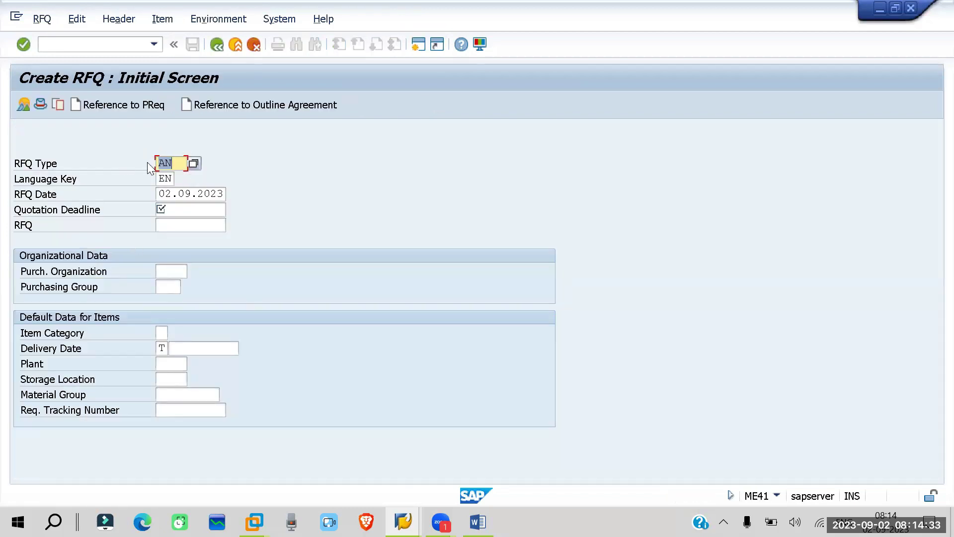
left_click(195, 164)
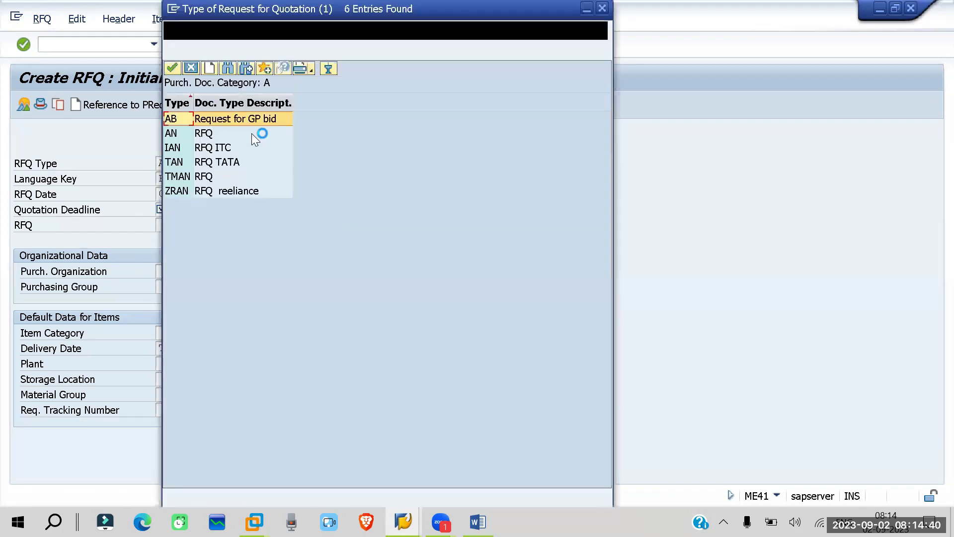
double_click(251, 133)
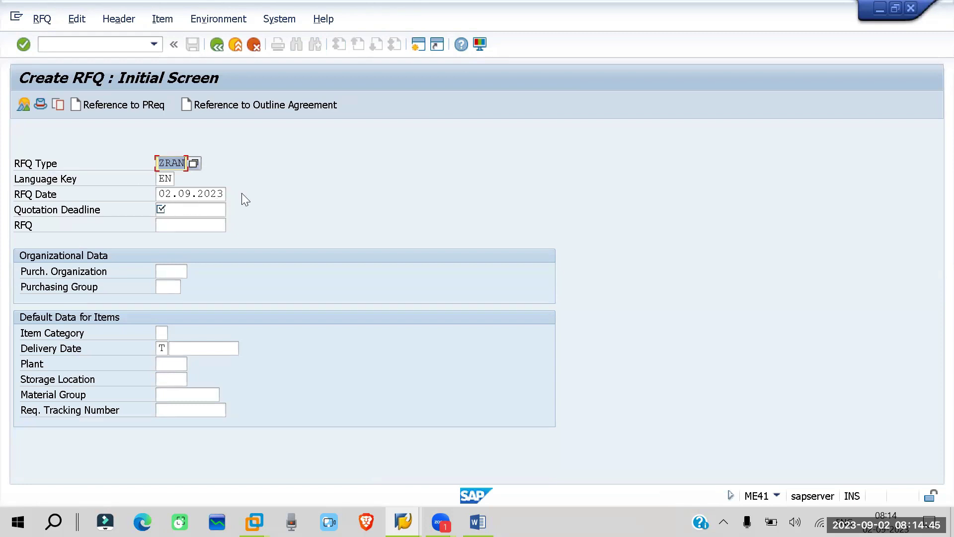
Set quotation deadline 05.09.2023 and purchasing organization porp, then look up purchasing groups.
left_click(170, 210)
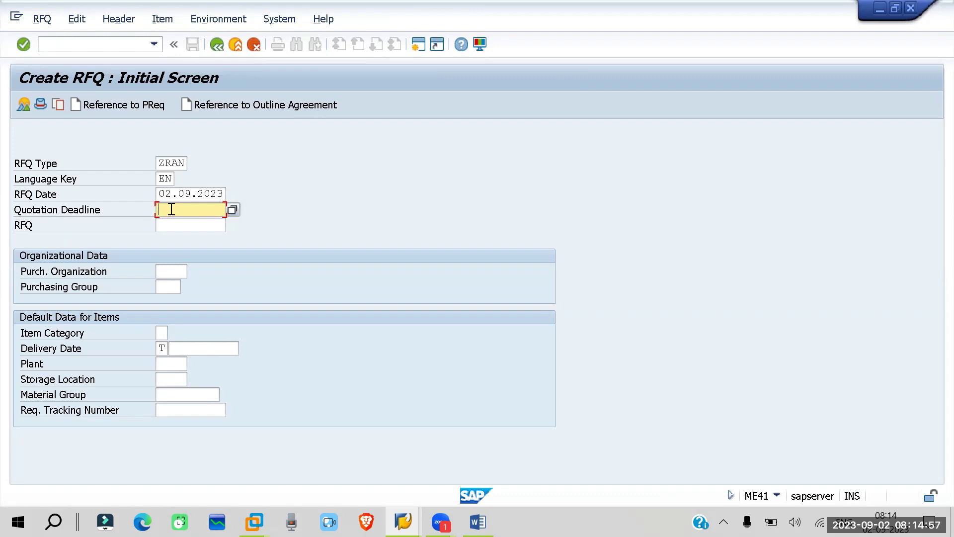
left_click(233, 208)
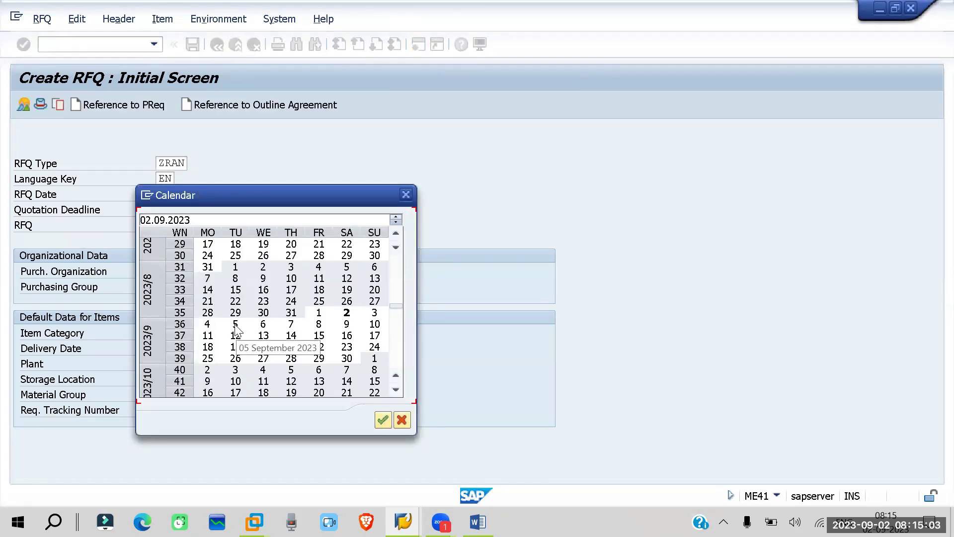
double_click(214, 324)
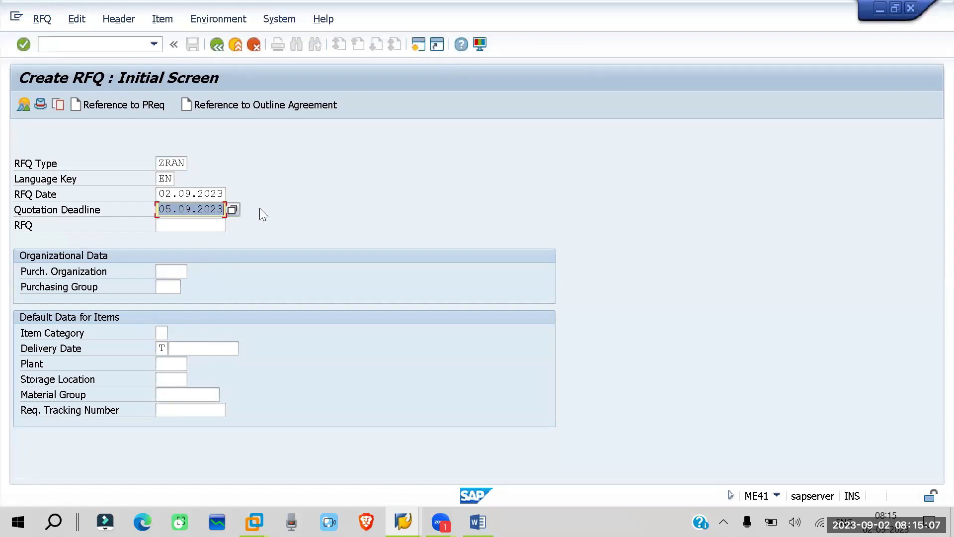
left_click(172, 273)
type("porp")
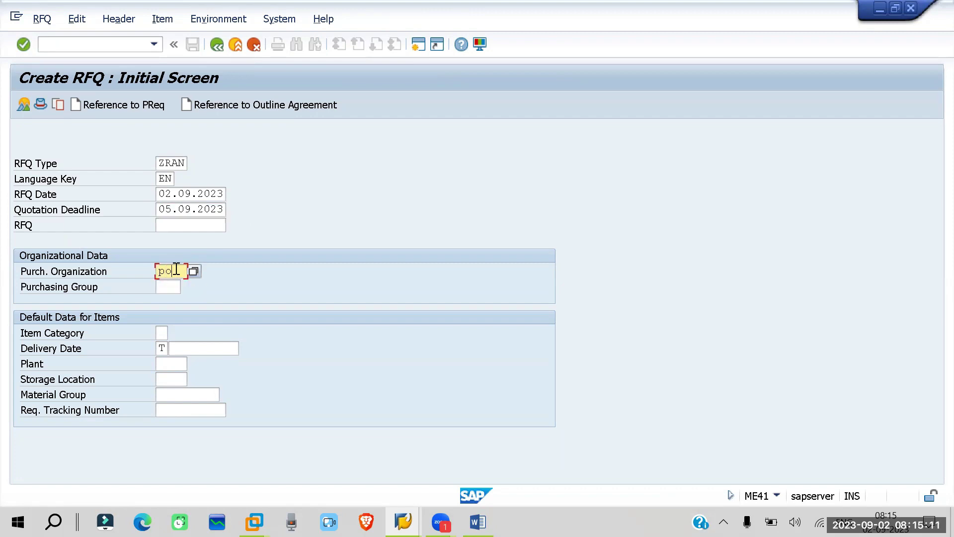
left_click(164, 290)
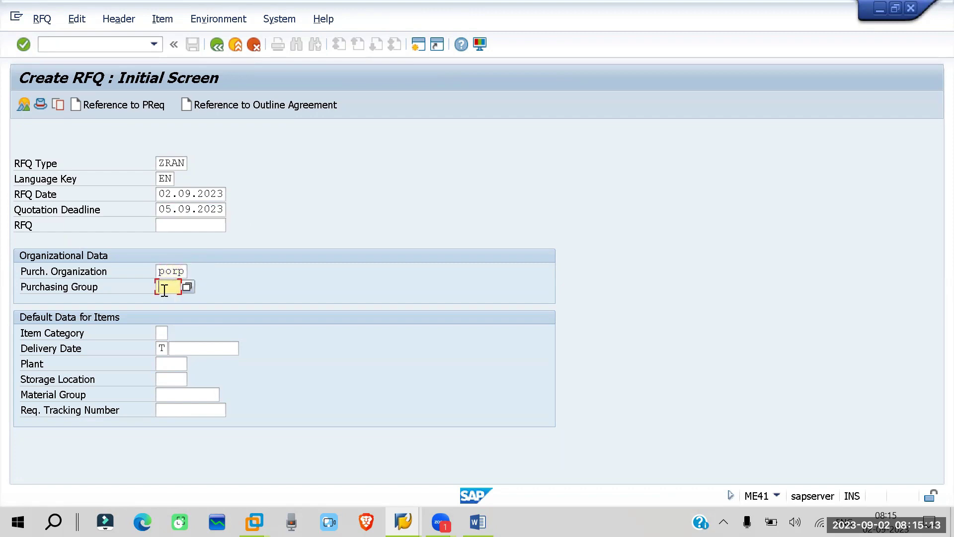
left_click(187, 287)
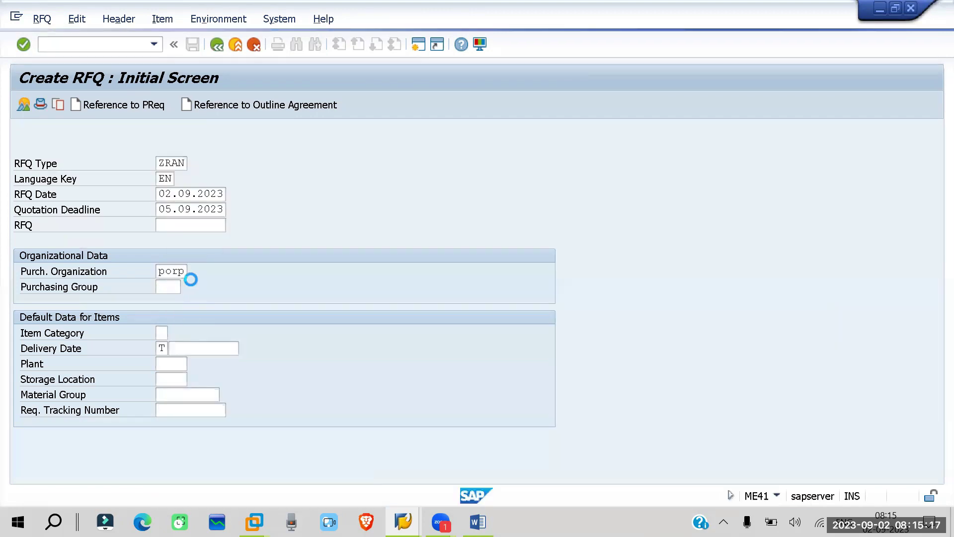
scroll(229, 238, "down", 4)
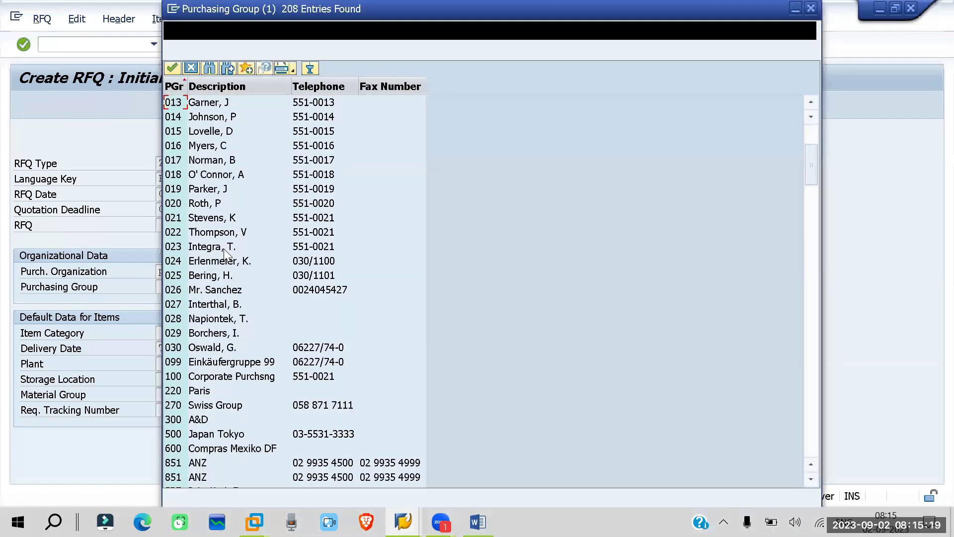
scroll(224, 251, "down", 20)
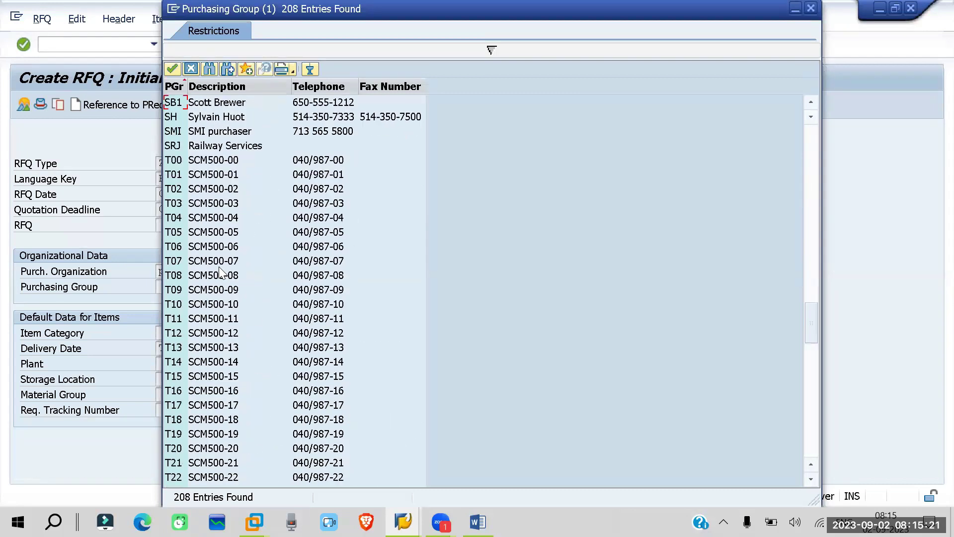
scroll(223, 273, "down", 20)
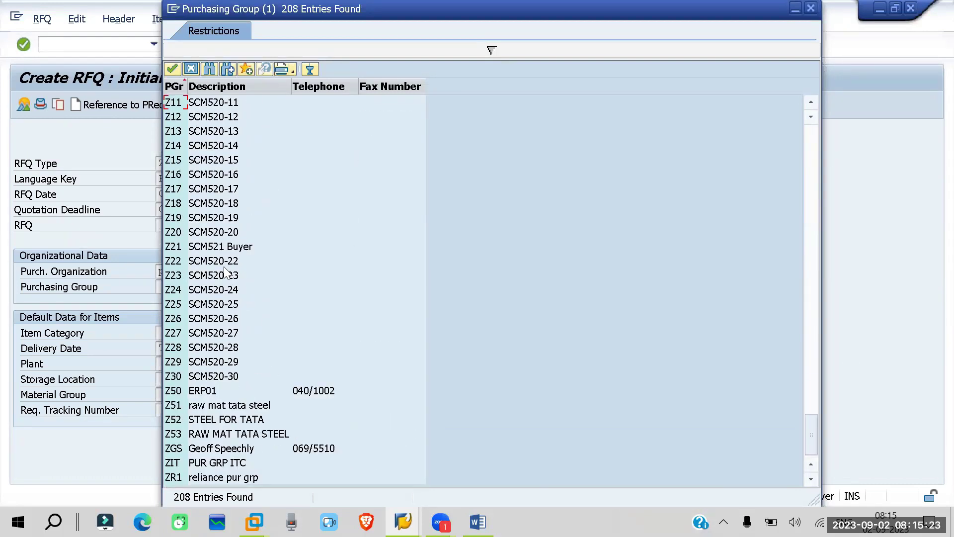
double_click(183, 476)
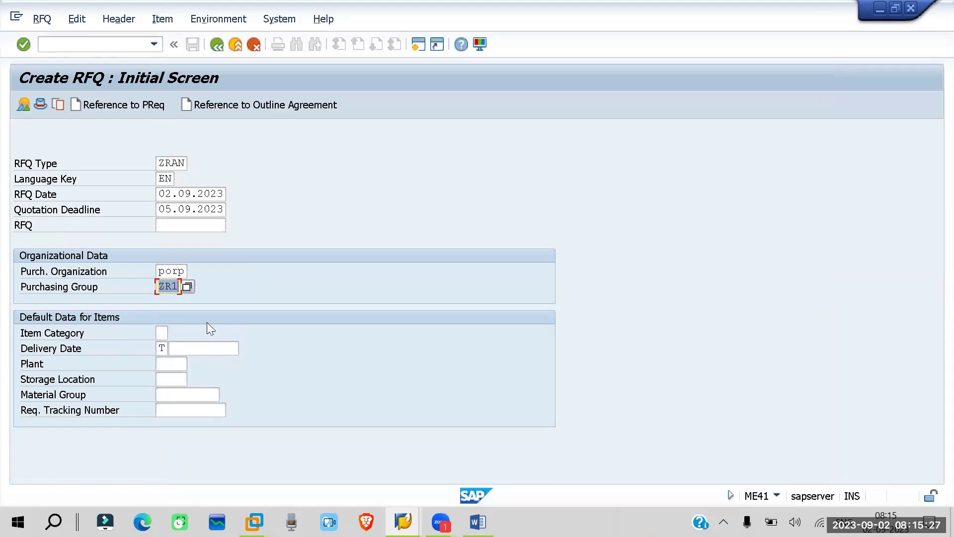
left_click(162, 365)
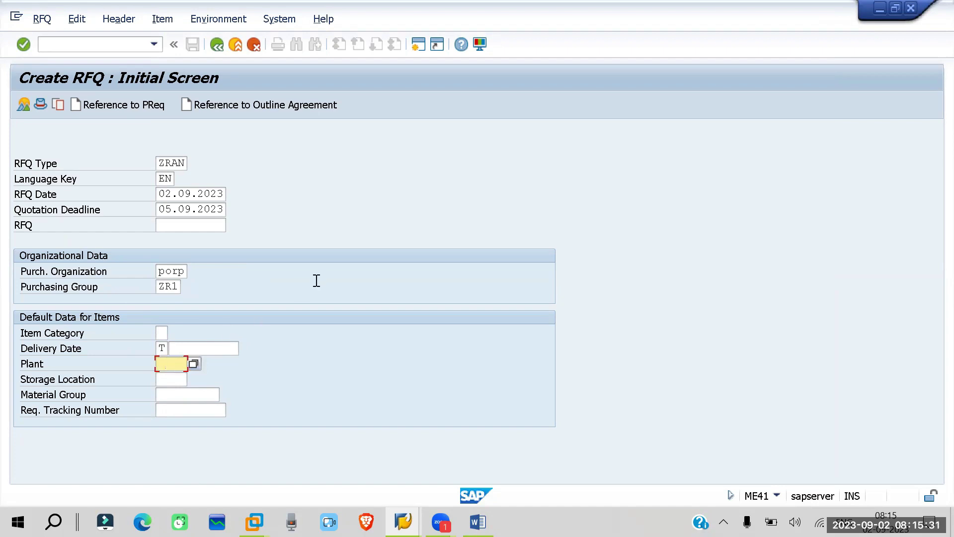
Submit the initial RFQ entries and supply the company code to reach Header Data.
key("Return")
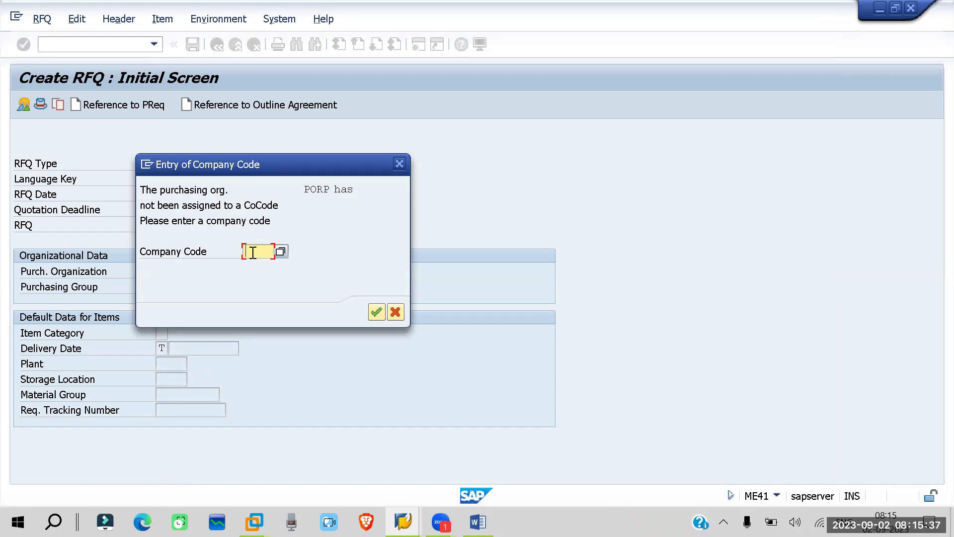
type("1p01")
key("Return")
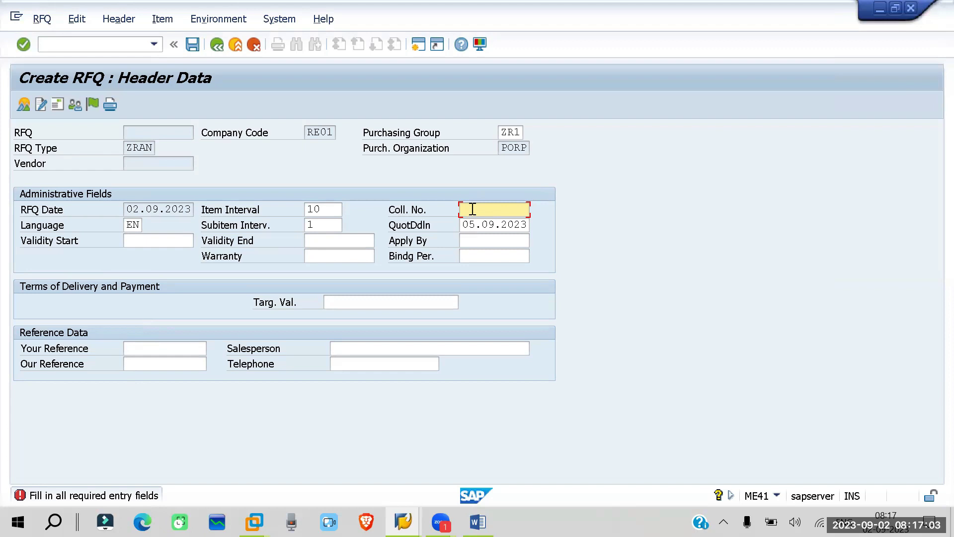
Enter collective number 212 and validity from 05.09.2023 to 30.09.2023, then continue to items.
type("212")
left_click(127, 238)
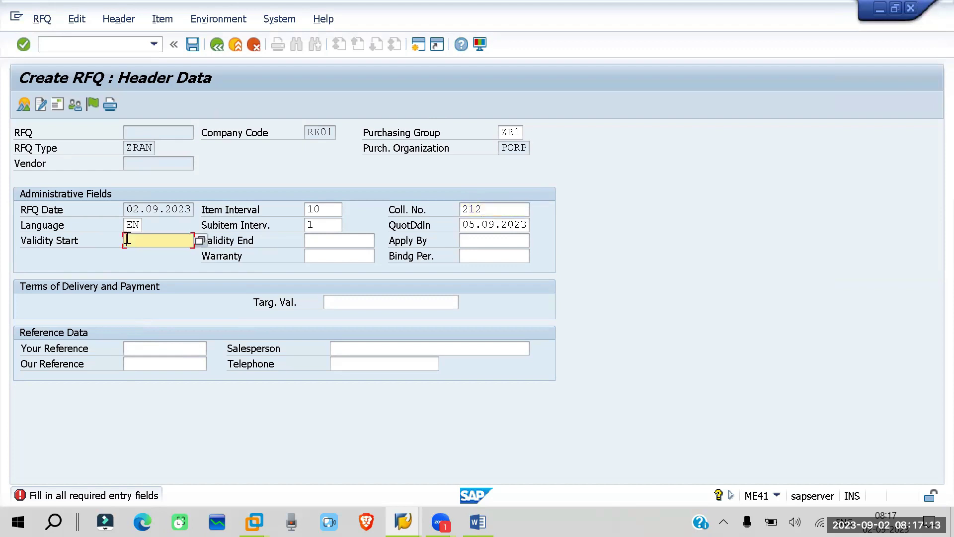
left_click(199, 241)
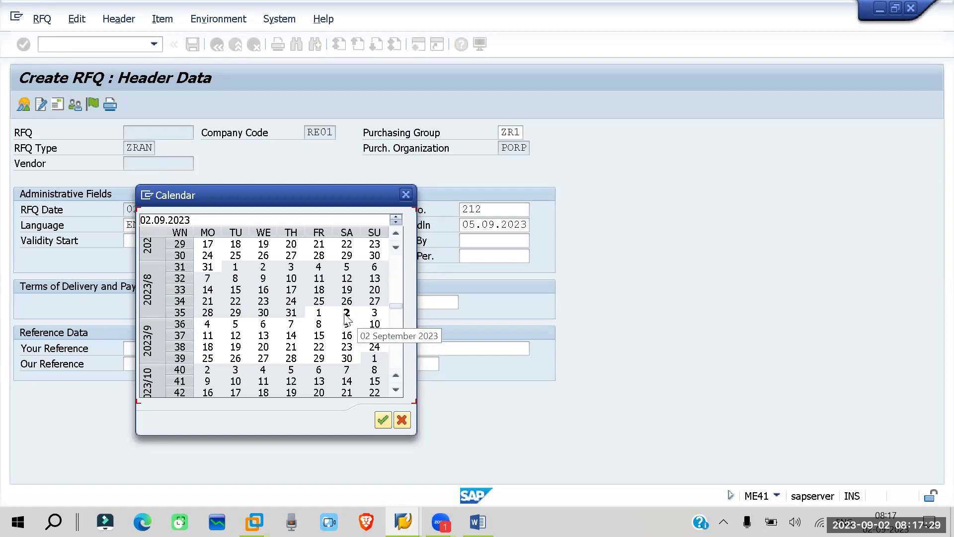
double_click(236, 324)
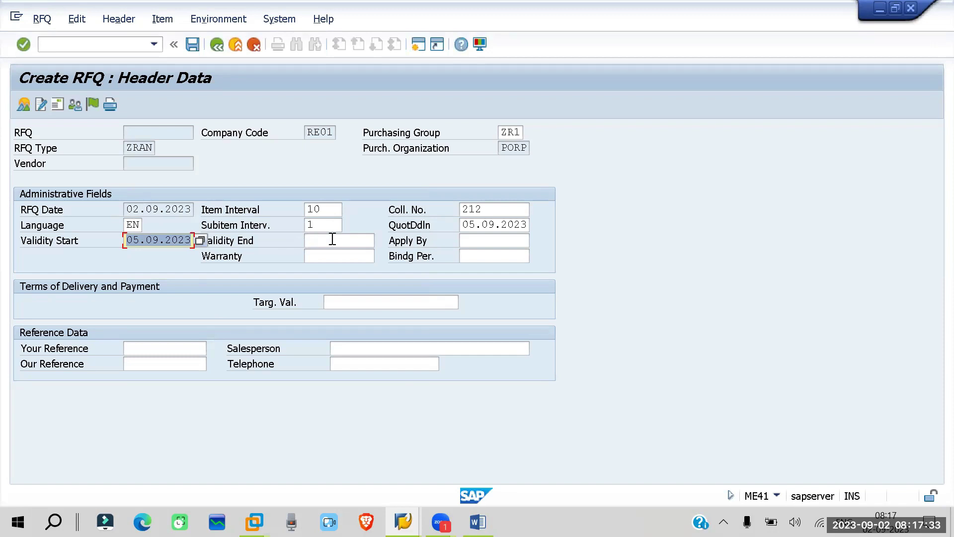
left_click(332, 239)
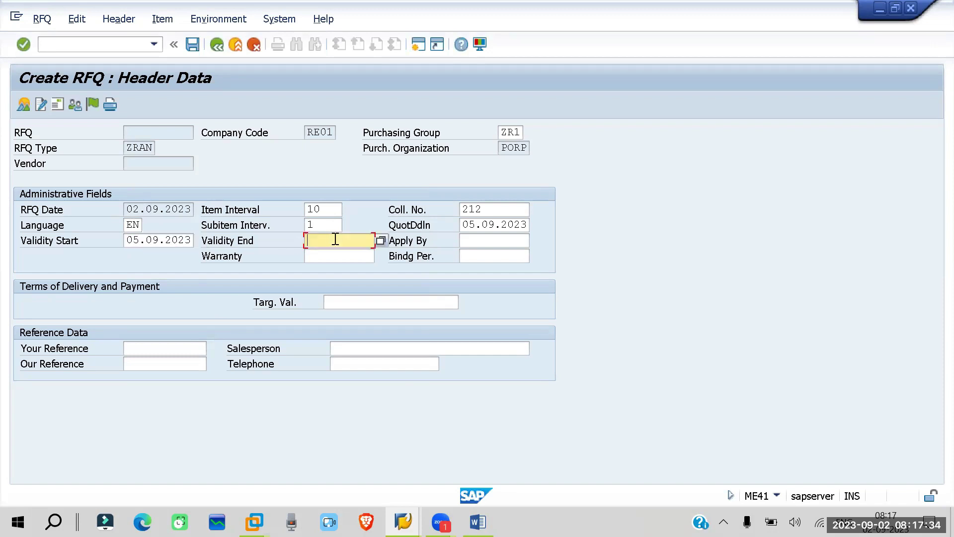
left_click(381, 240)
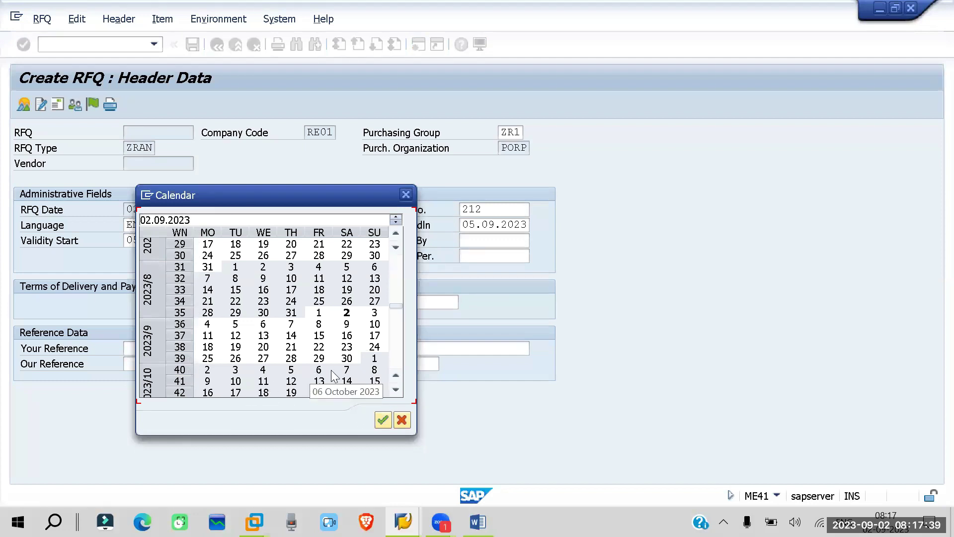
double_click(348, 359)
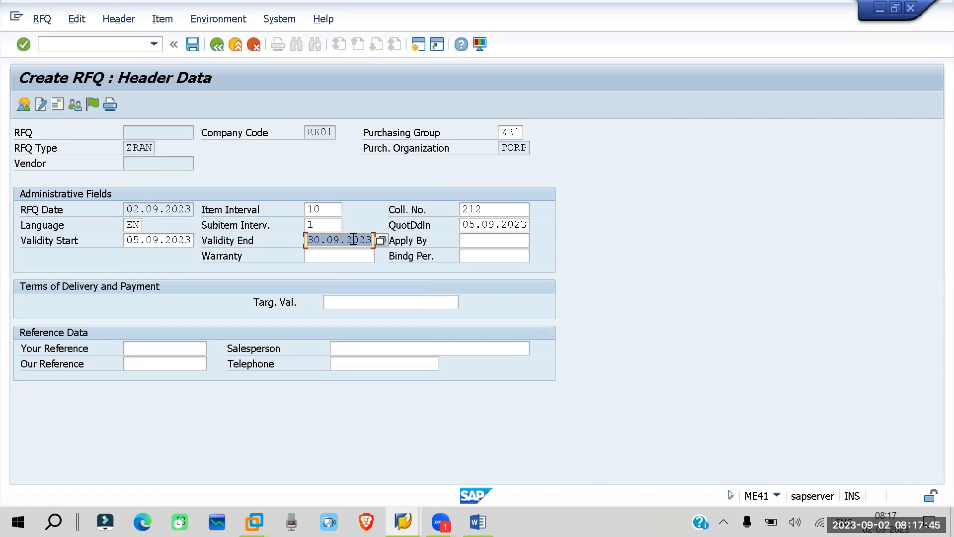
key("Return")
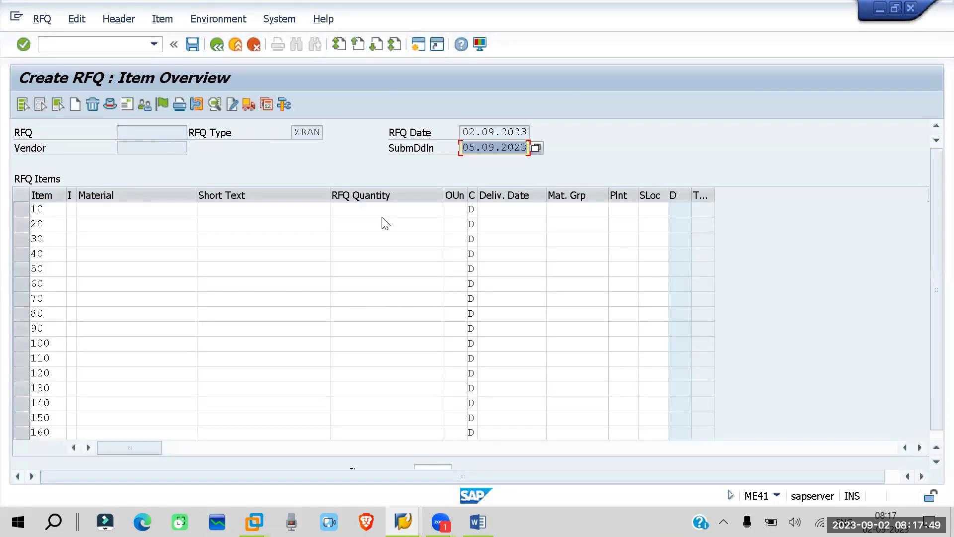
Enter item 10: material 1343, quantity 1000, plant RP01, storage location RM01.
left_click(104, 207)
left_click(104, 207)
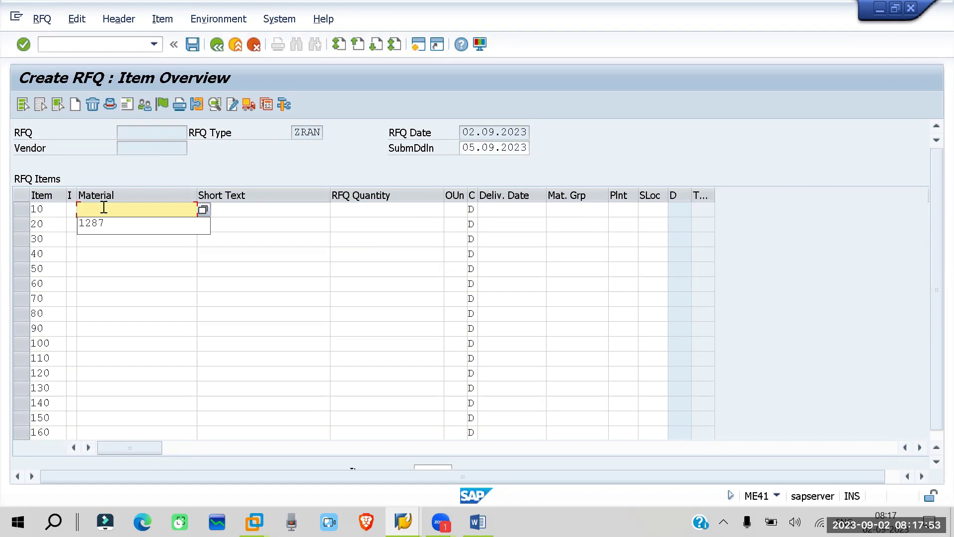
type("1343")
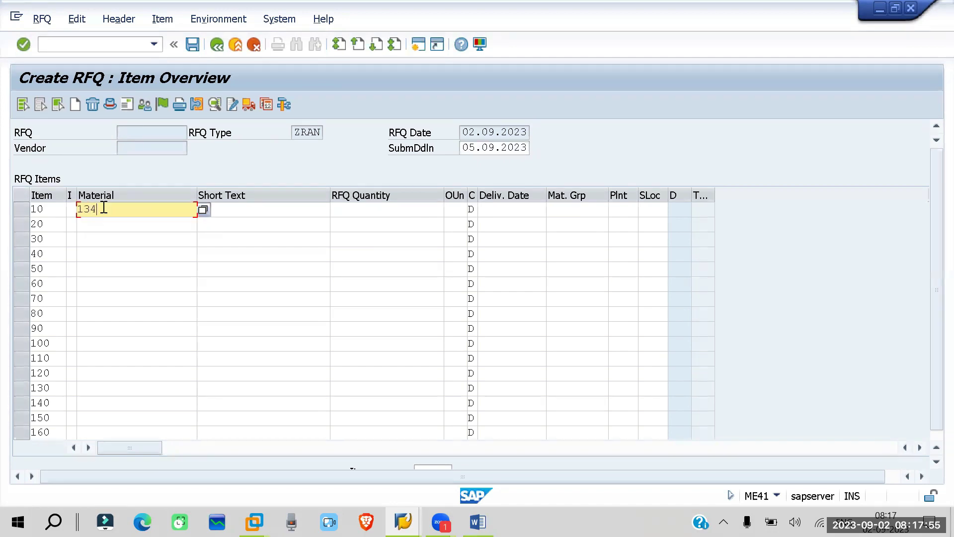
left_click(368, 208)
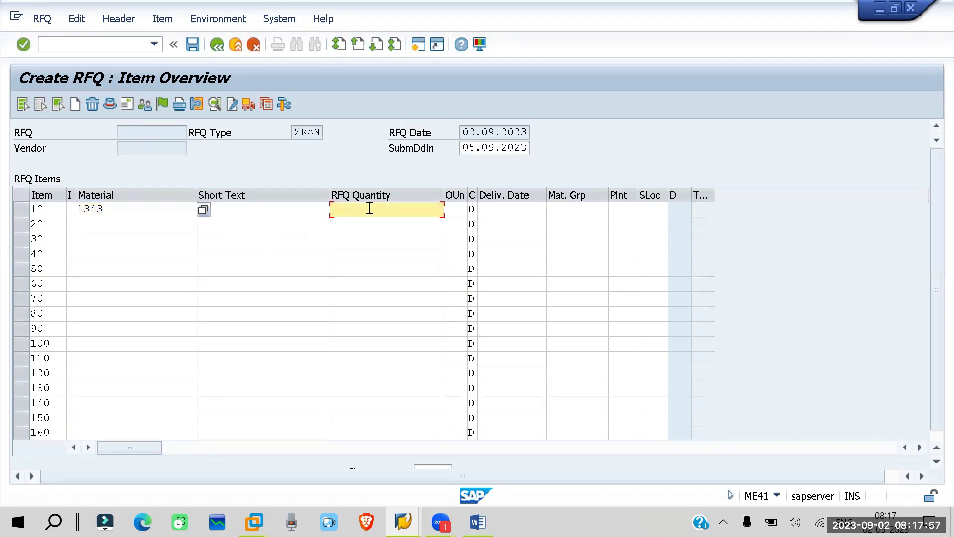
type("1000")
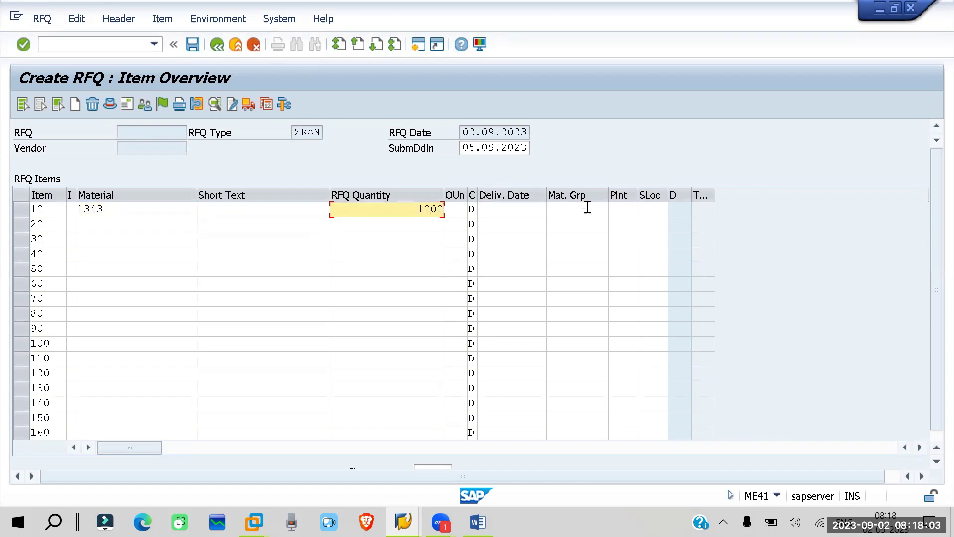
left_click(622, 207)
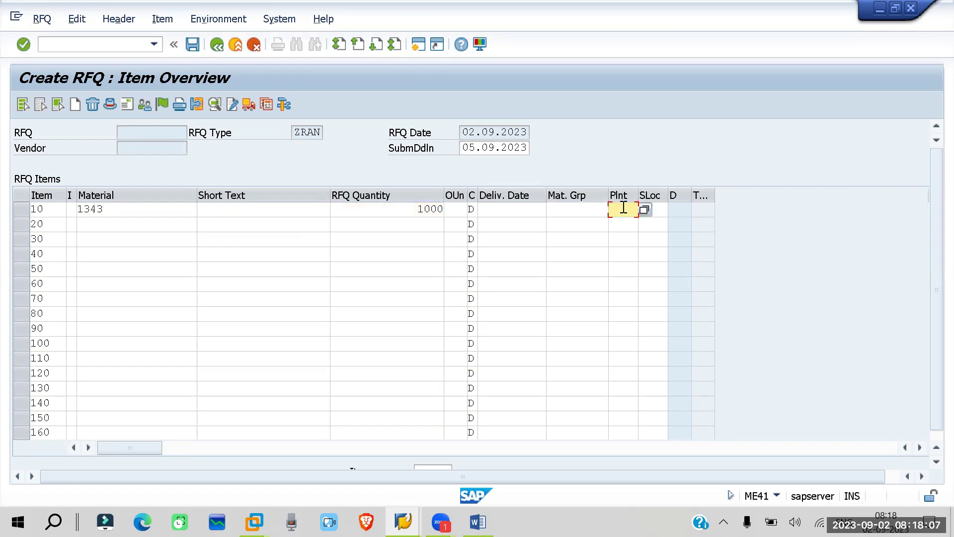
type("rp01")
left_click(658, 208)
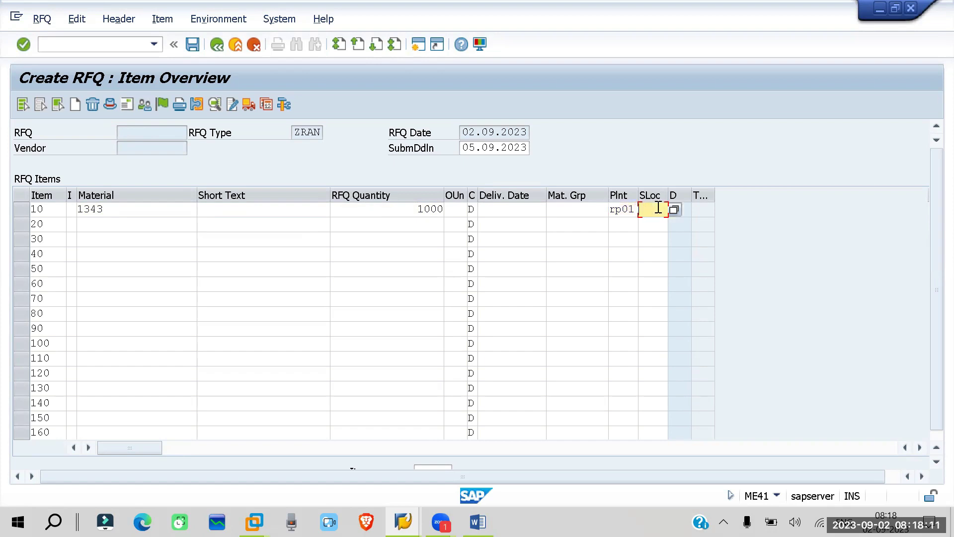
type("rm01")
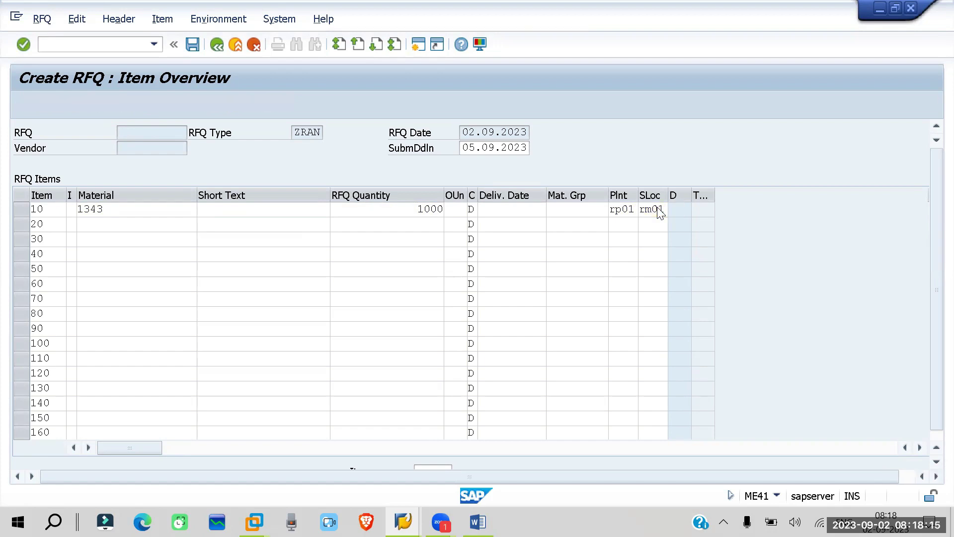
key("Return")
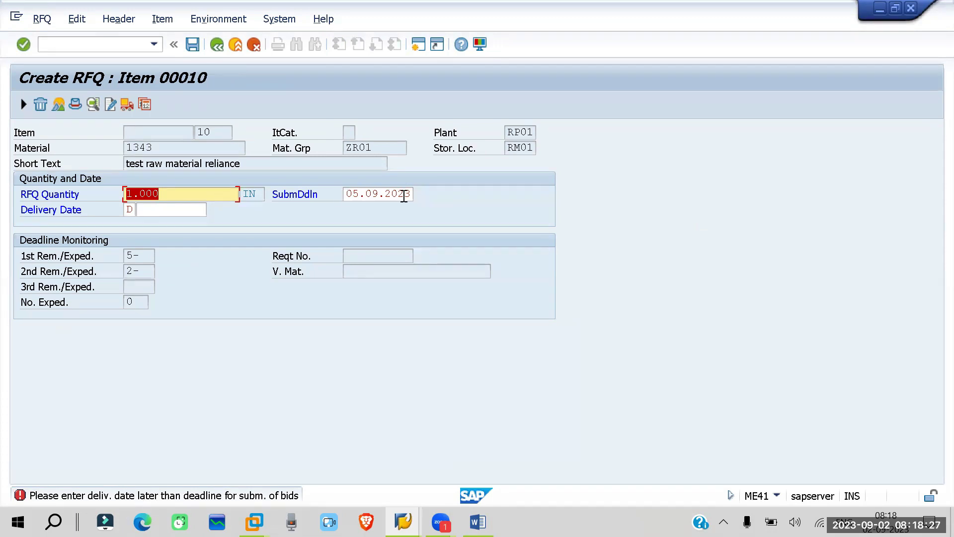
Set item 10's delivery date to 11.09.2023 and confirm the item details.
left_click(183, 210)
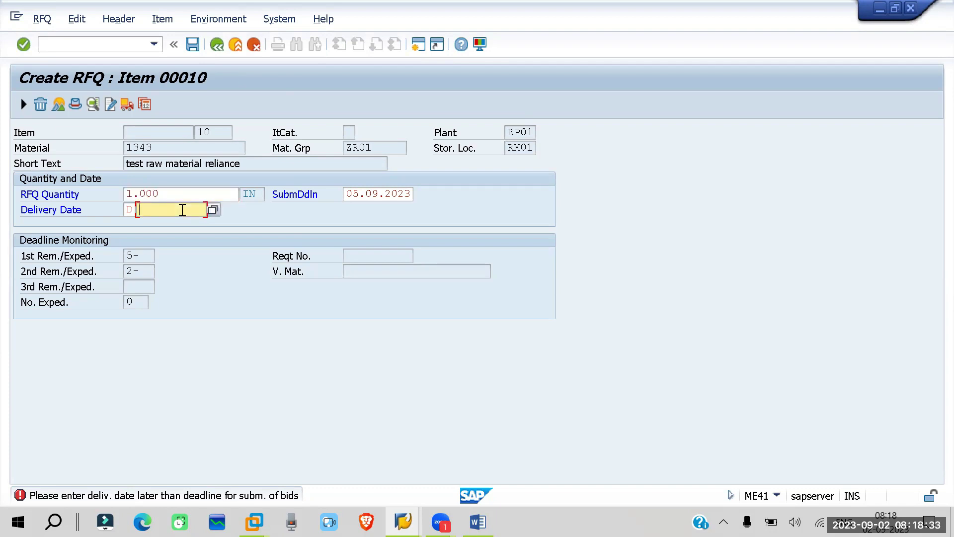
left_click(212, 210)
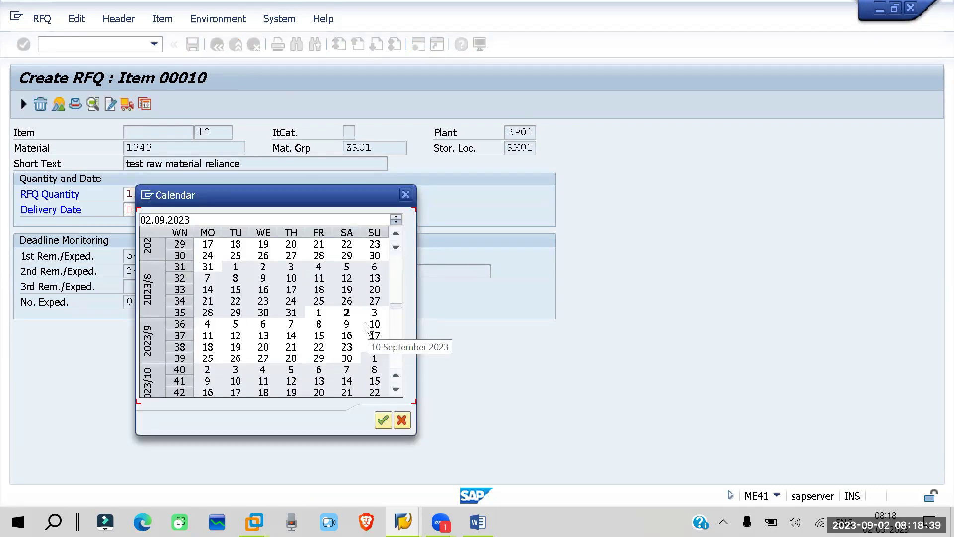
double_click(207, 336)
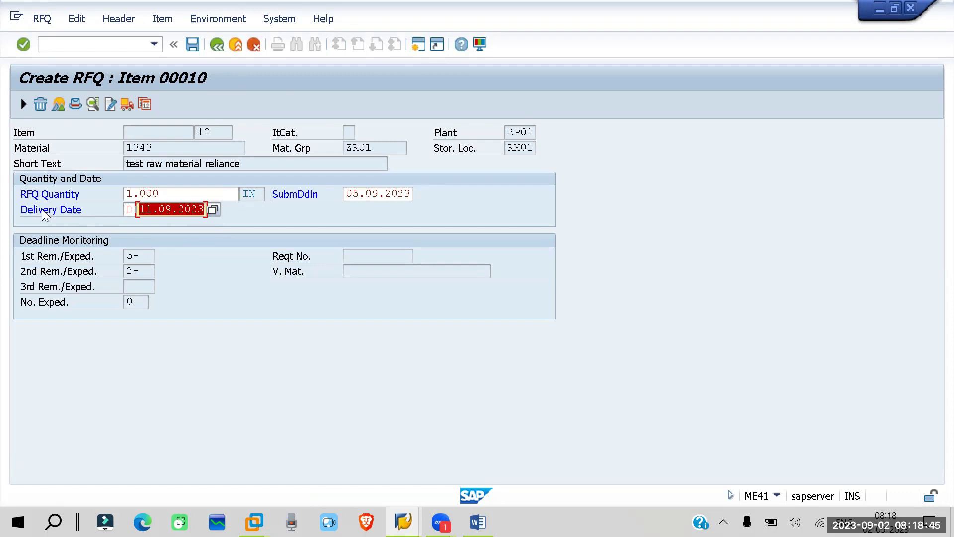
left_click(348, 193)
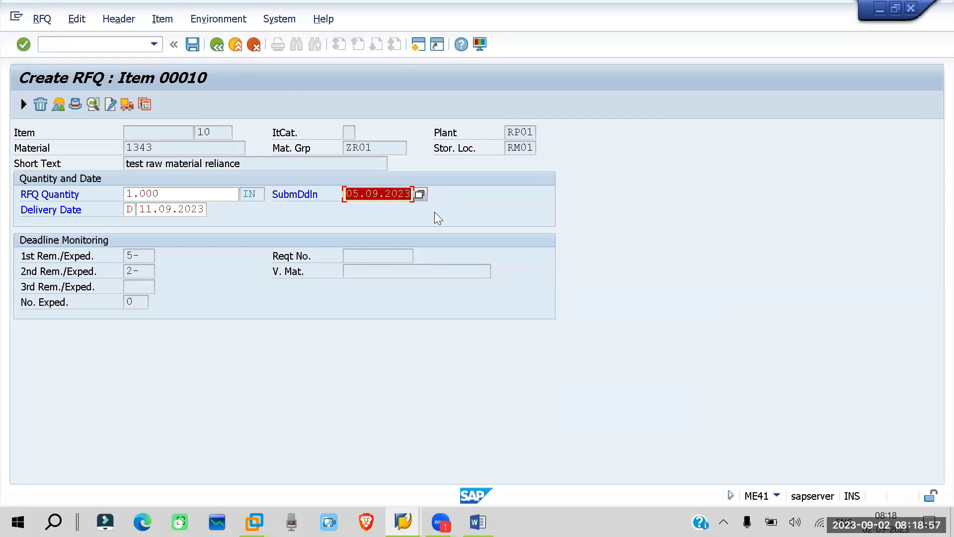
key("Return")
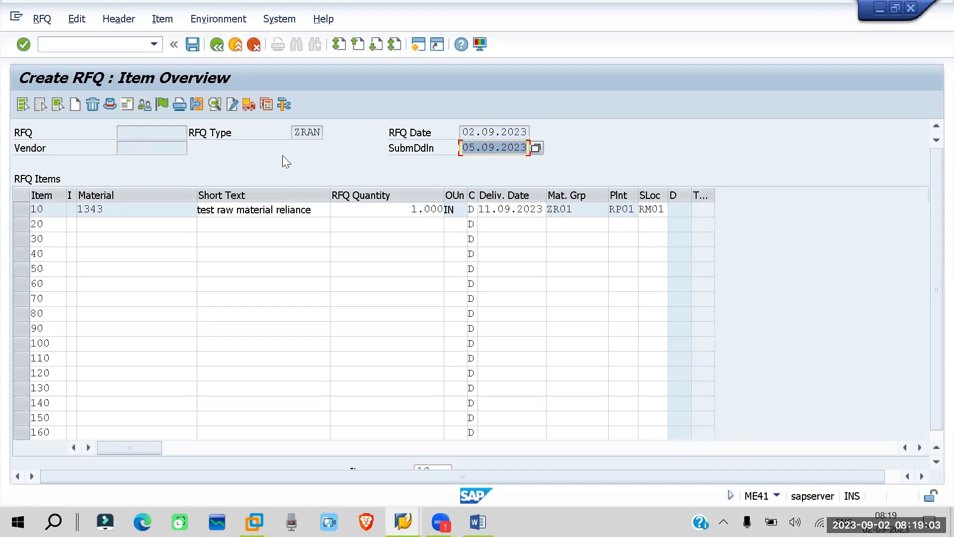
Enter vendor 600005 on the vendor address, loading MAIN VENDOR RELIANCE 2 in India.
left_click(177, 105)
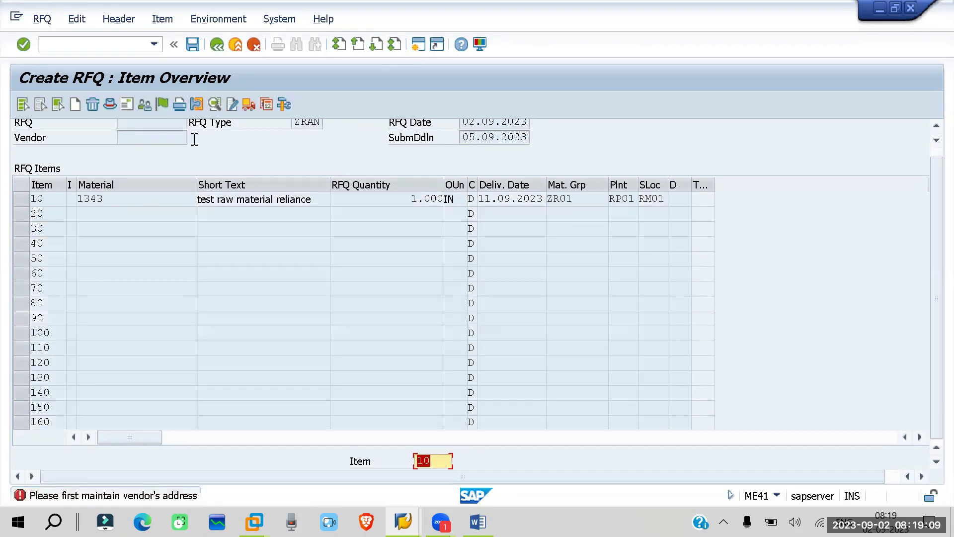
left_click(121, 101)
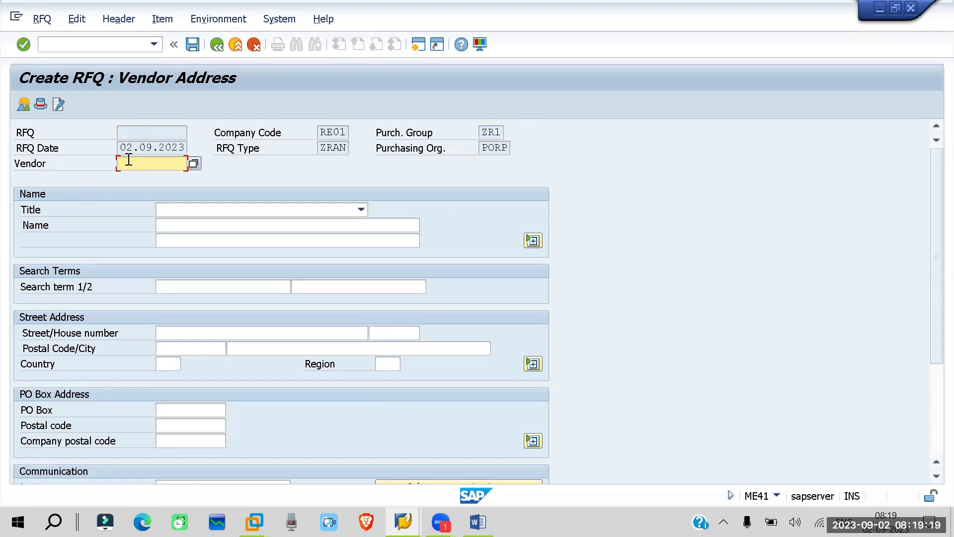
left_click(129, 159)
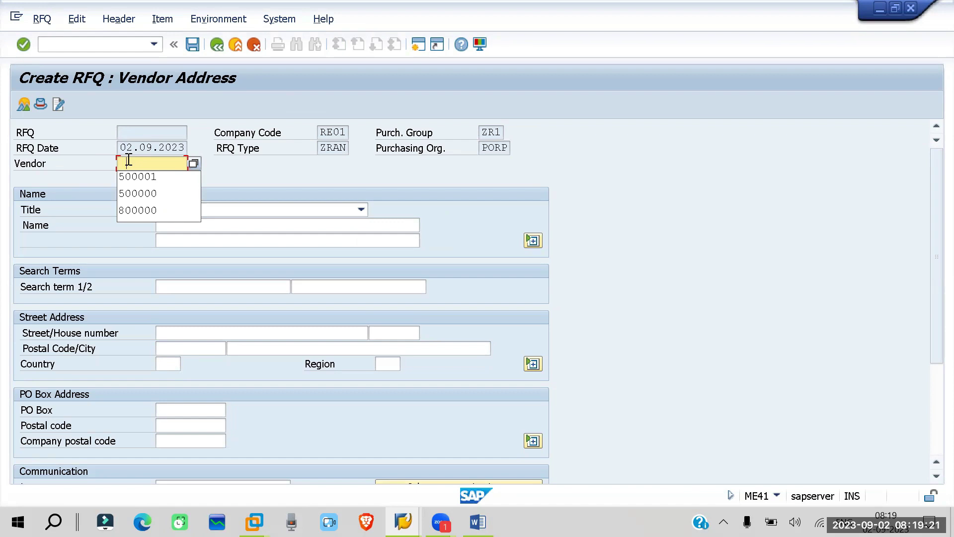
left_click(132, 172)
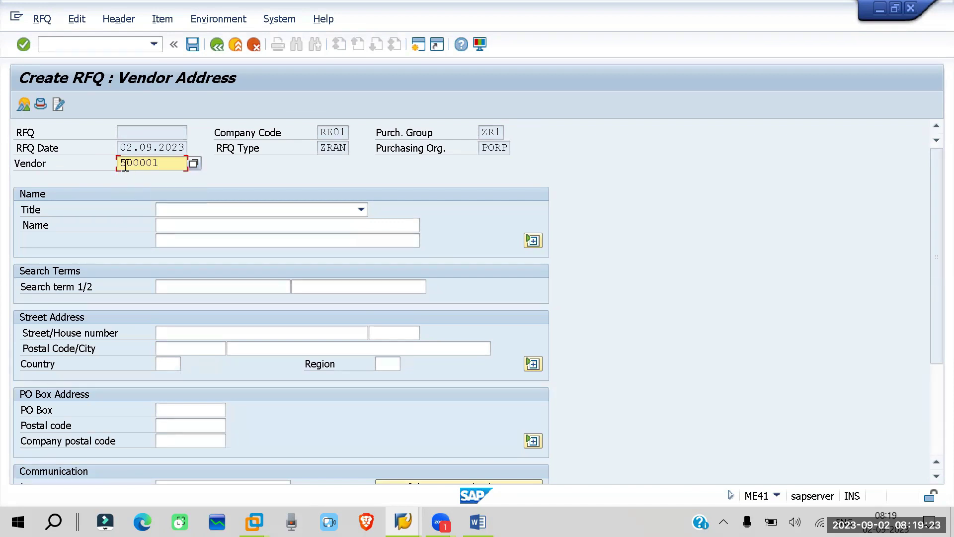
key("Delete")
type("6")
key("BackSpace")
type("5")
key("Return")
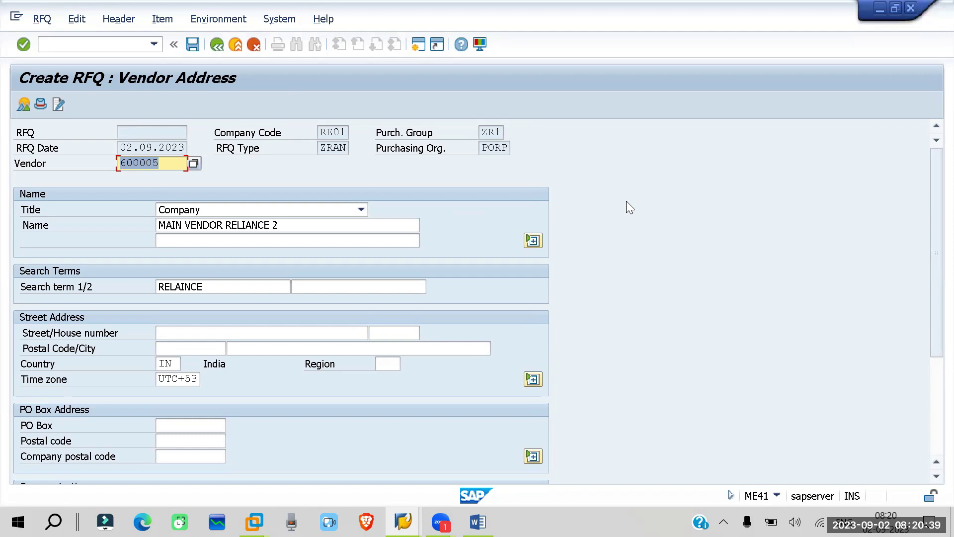
Return to the item overview, cancel the save lacking output, and retry saving the RFQ.
key("F3")
key("F3")
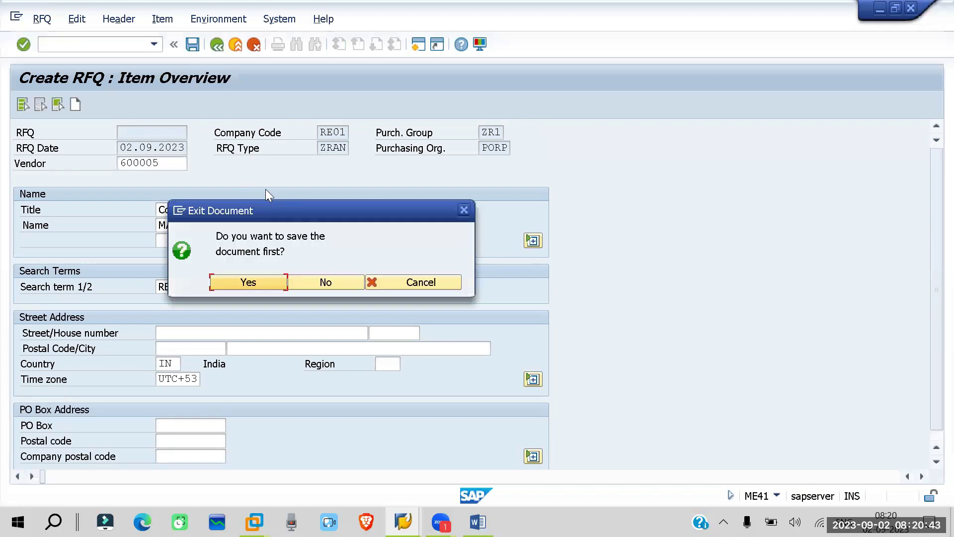
left_click(263, 283)
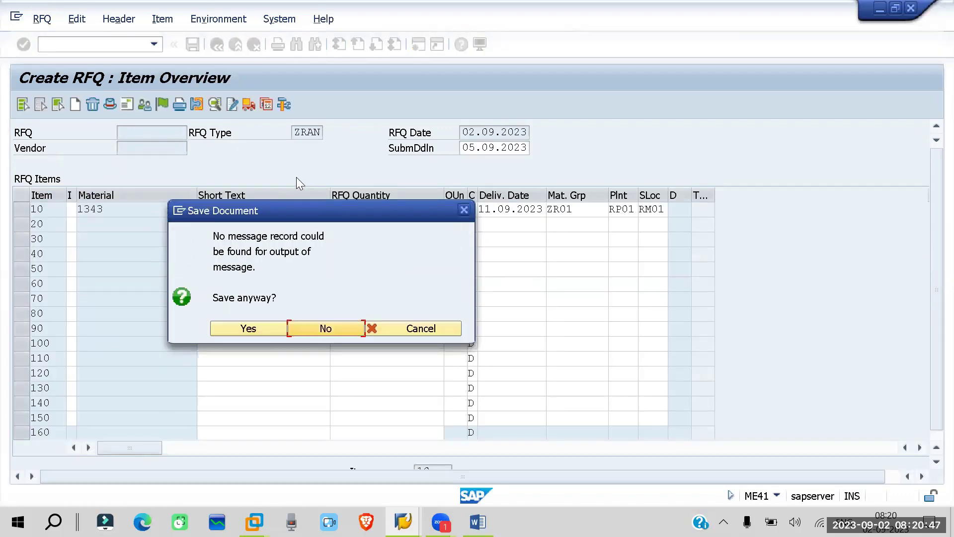
left_click(384, 328)
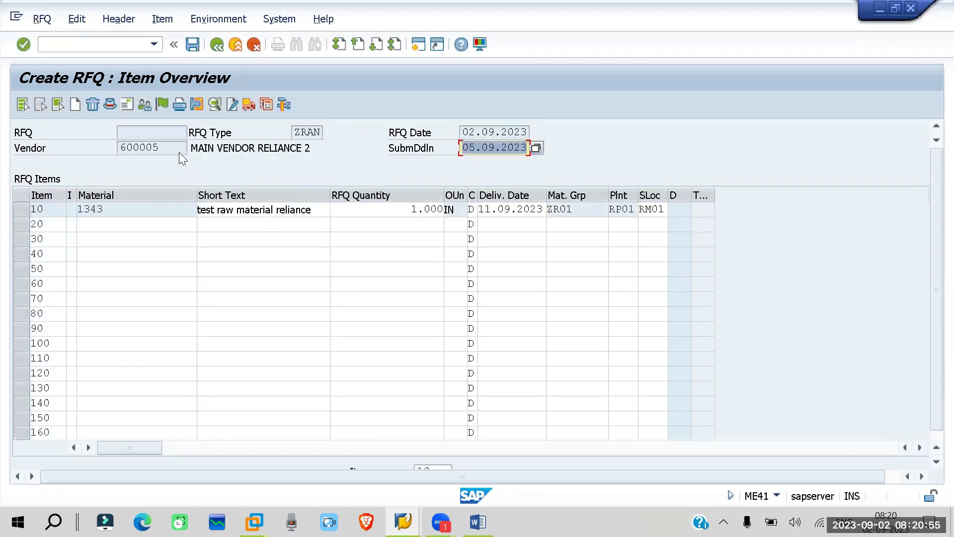
key("ctrl+s")
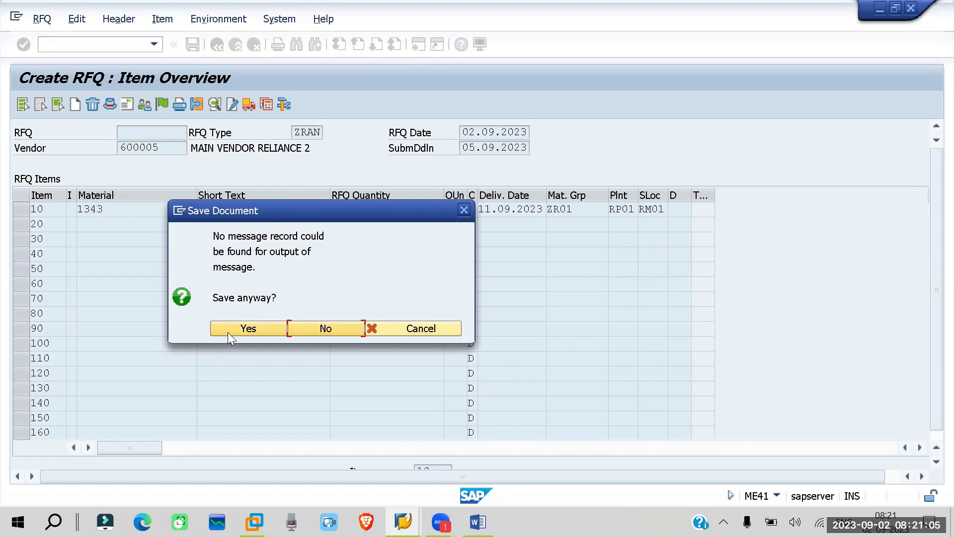
Create an output line of type NEU with print output, partner function VN and language EN.
left_click(251, 329)
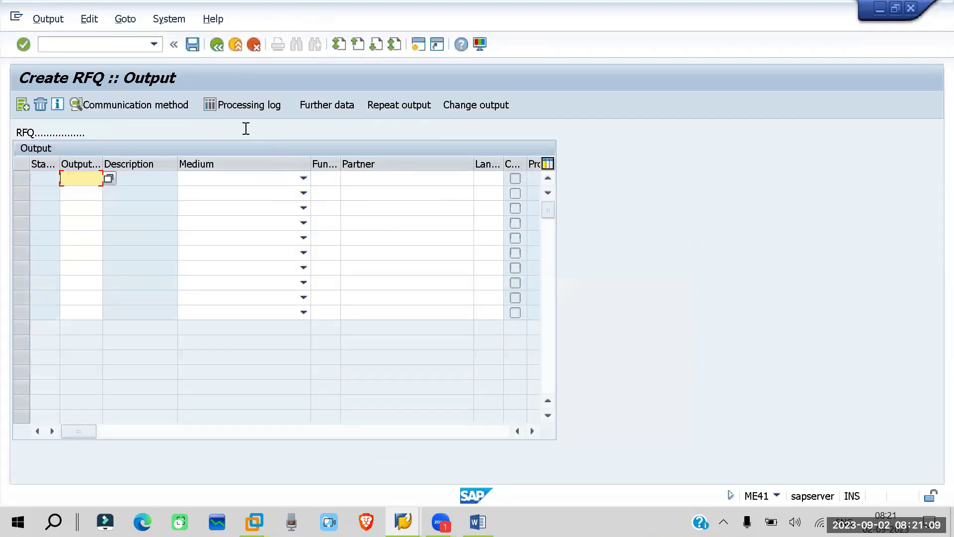
left_click(82, 177)
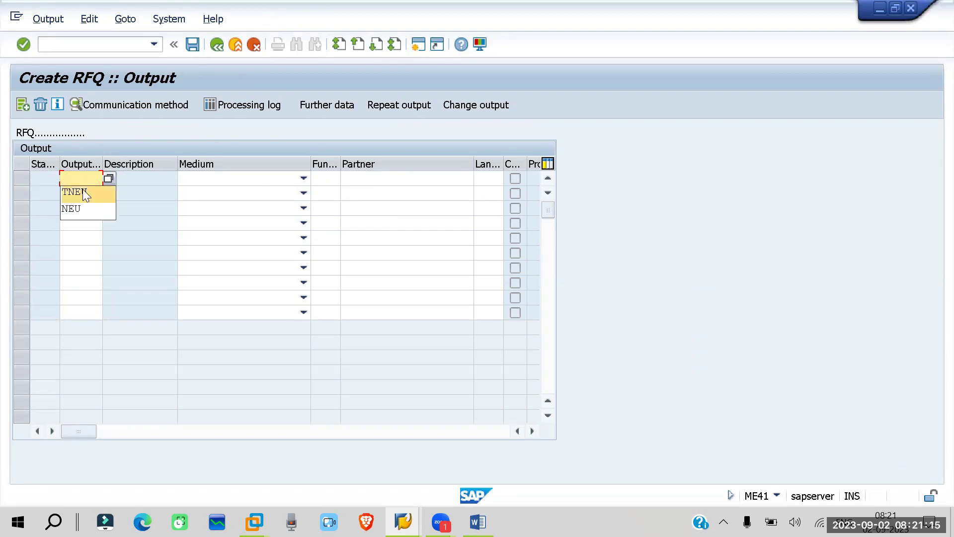
left_click(86, 209)
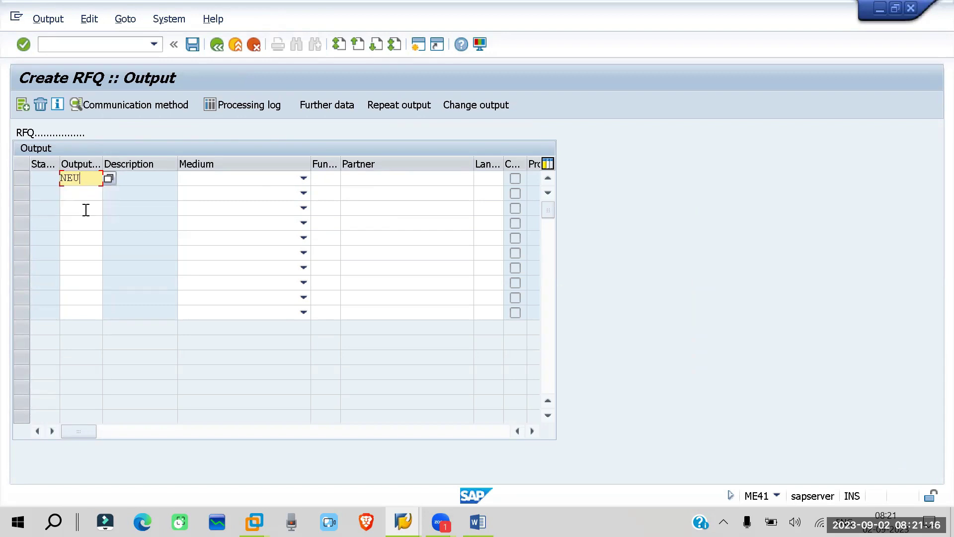
left_click(270, 181)
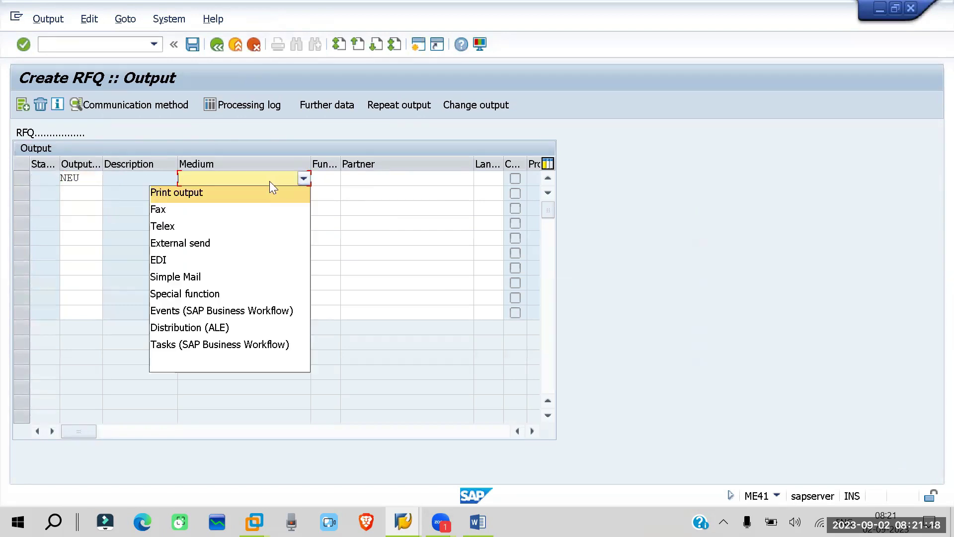
left_click(220, 195)
left_click(329, 177)
type("V")
left_click(329, 191)
left_click(394, 178)
left_click(492, 178)
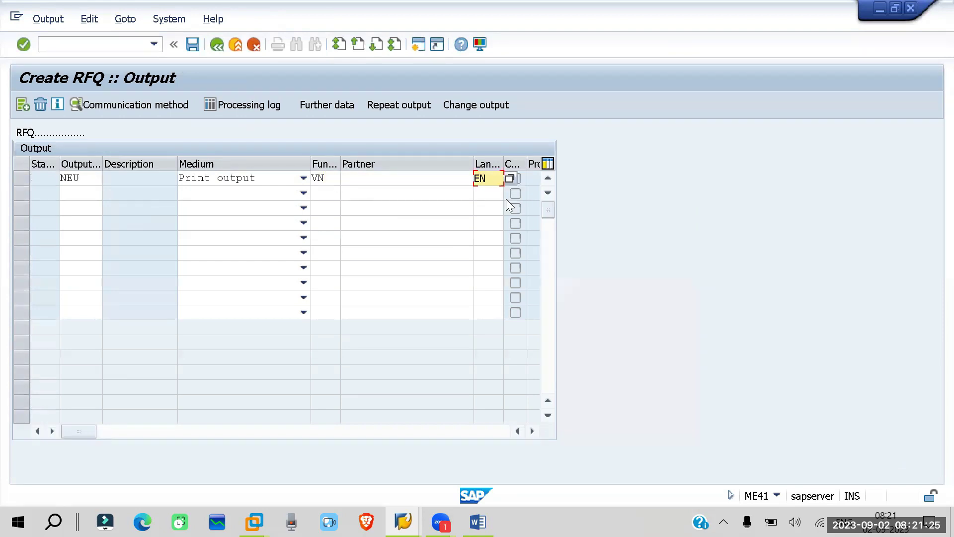
Select the NEU output row and open its printing settings.
left_click(532, 431)
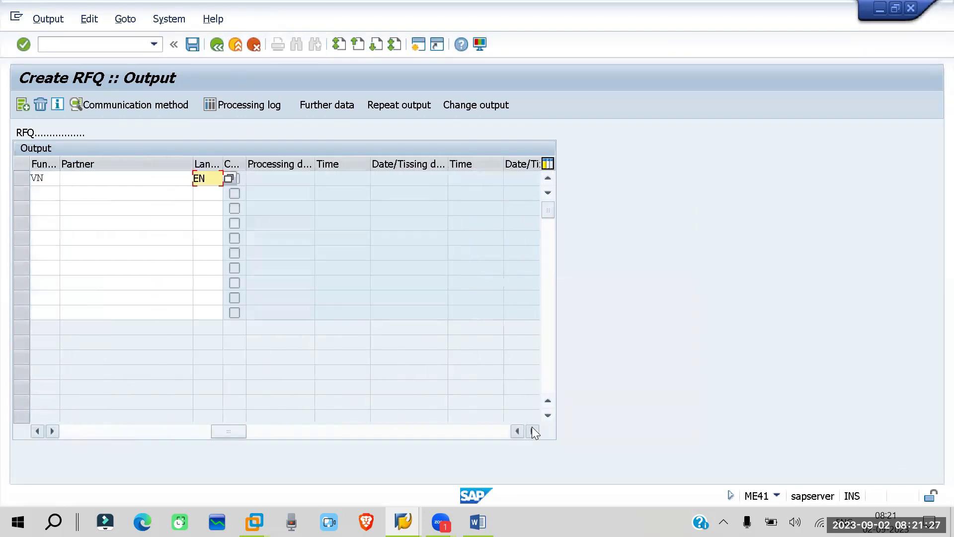
left_click(532, 431)
left_click_drag(127, 431, 5, 434)
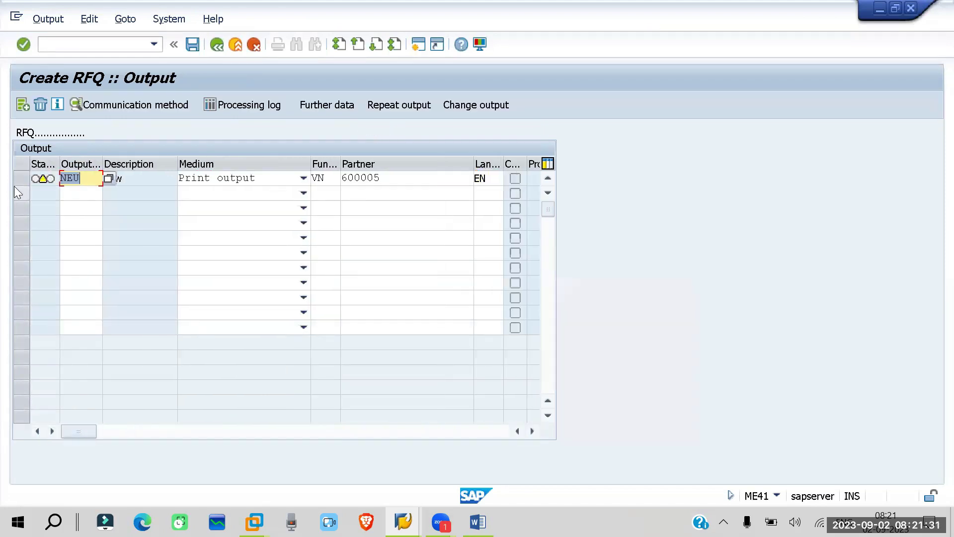
left_click(25, 177)
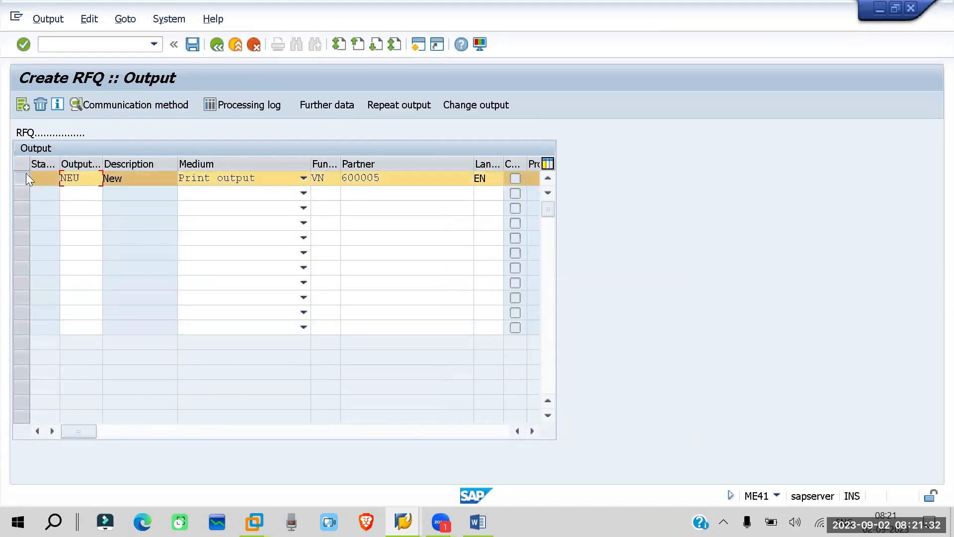
left_click(144, 102)
Set logical destination LP01 for the NEU print output and reselect its row in the output list.
type("L")
left_click(178, 207)
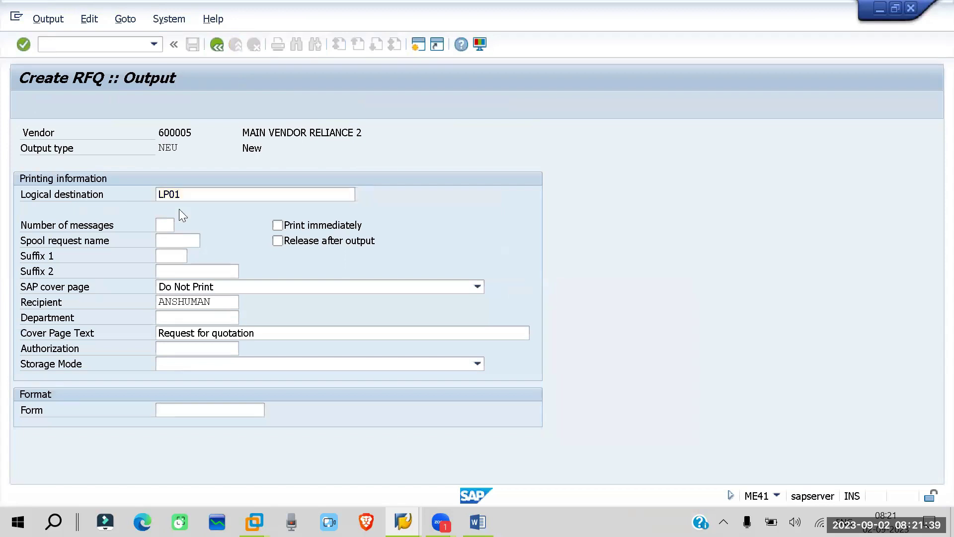
key("Return")
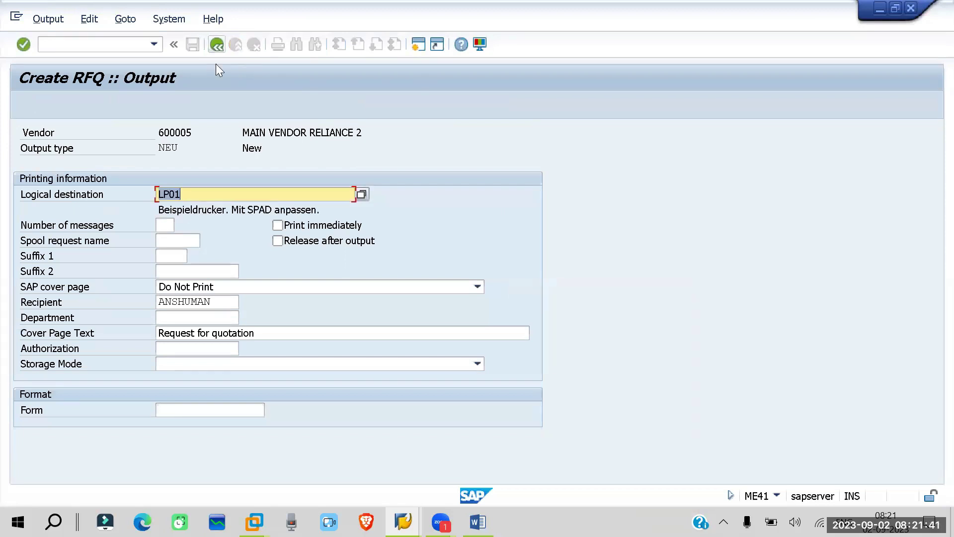
key("F3")
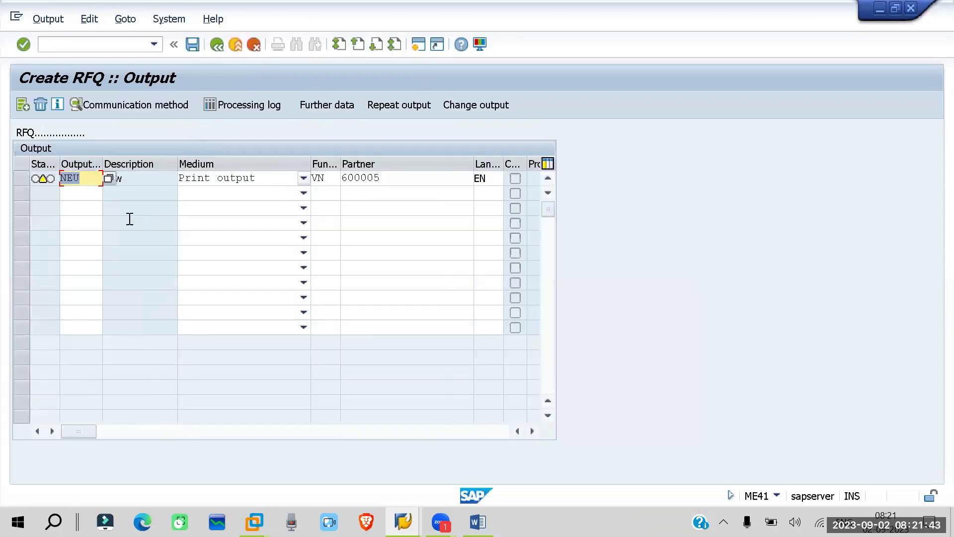
left_click(16, 177)
In the NEU message's further data, set dispatch time to 'Send immediately (when saving the application)'.
left_click(349, 105)
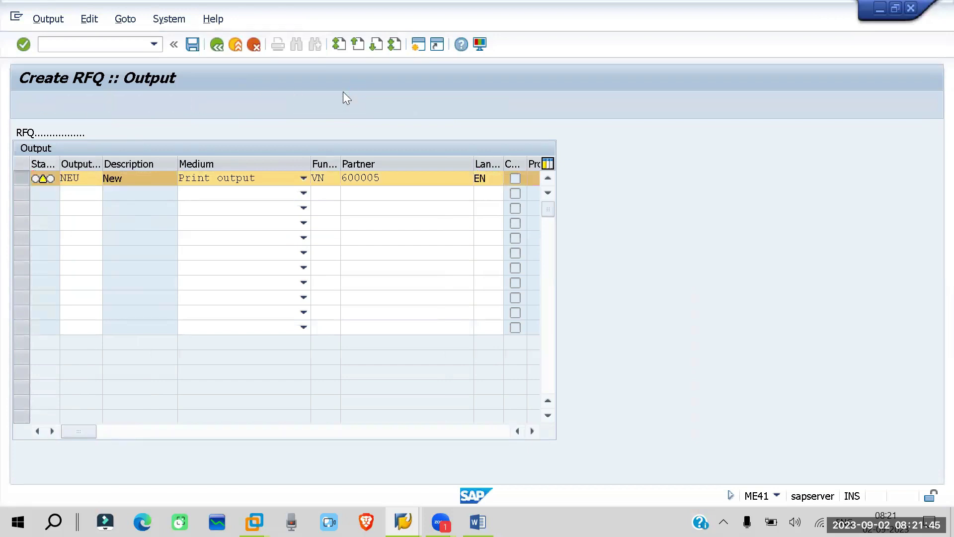
left_click(333, 240)
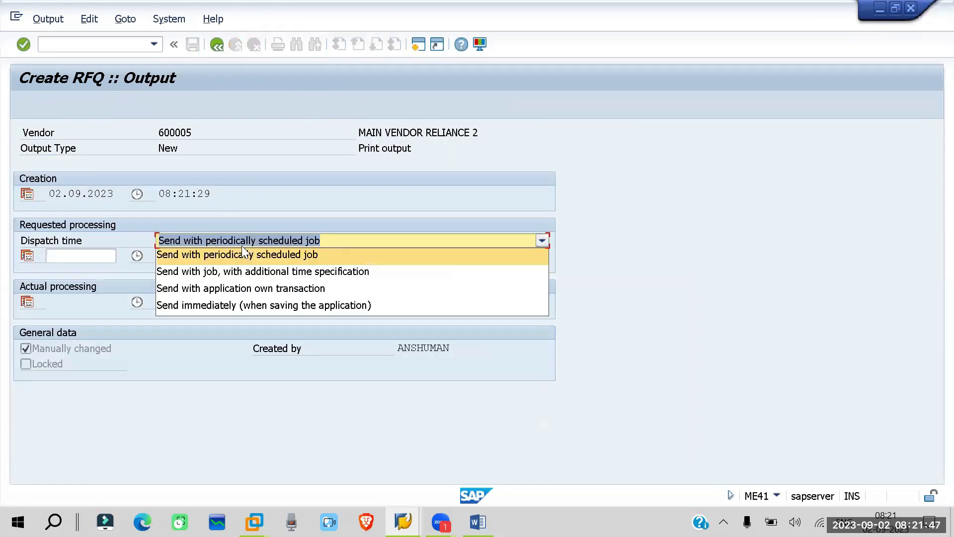
left_click(221, 305)
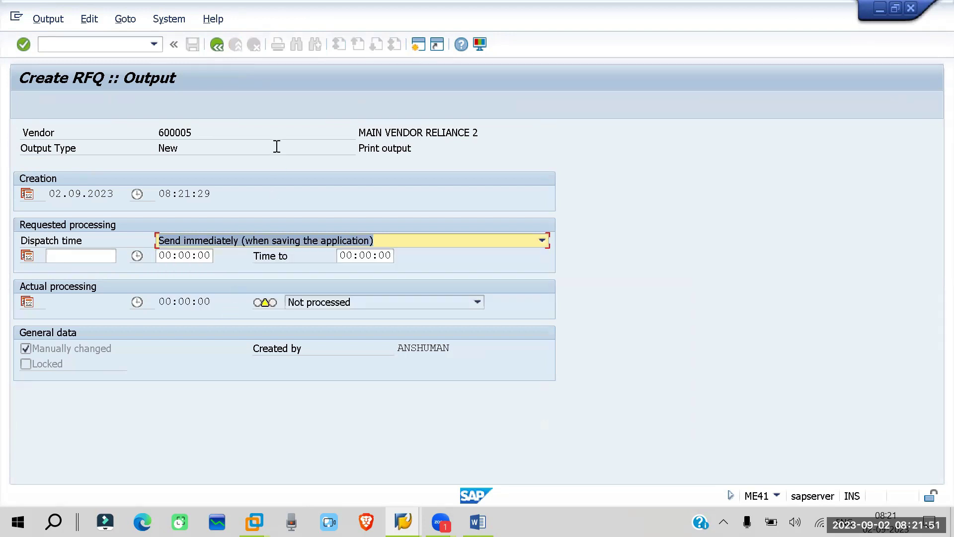
left_click(204, 77)
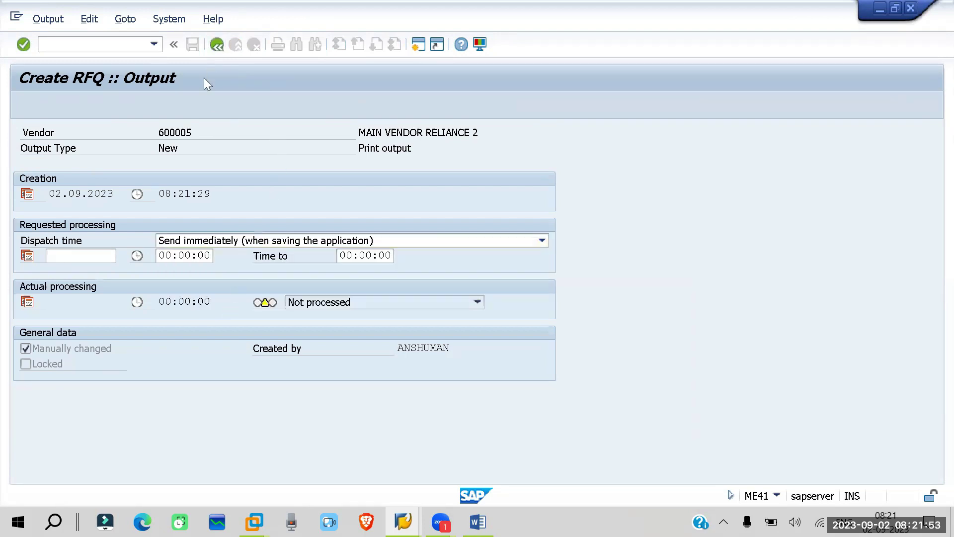
key("F3")
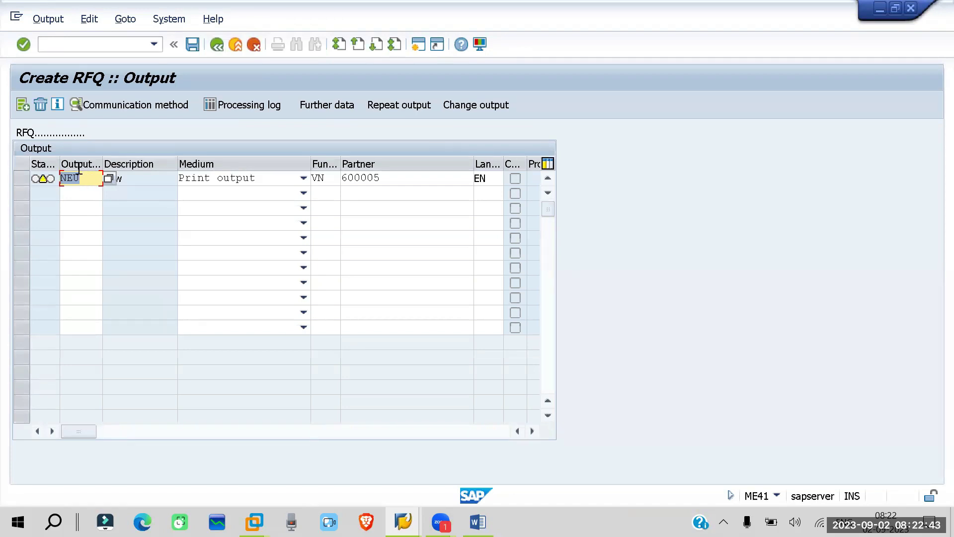
Review the NEU row (New, print output, partner function VN, language EN) and open its printing settings.
left_click(162, 178)
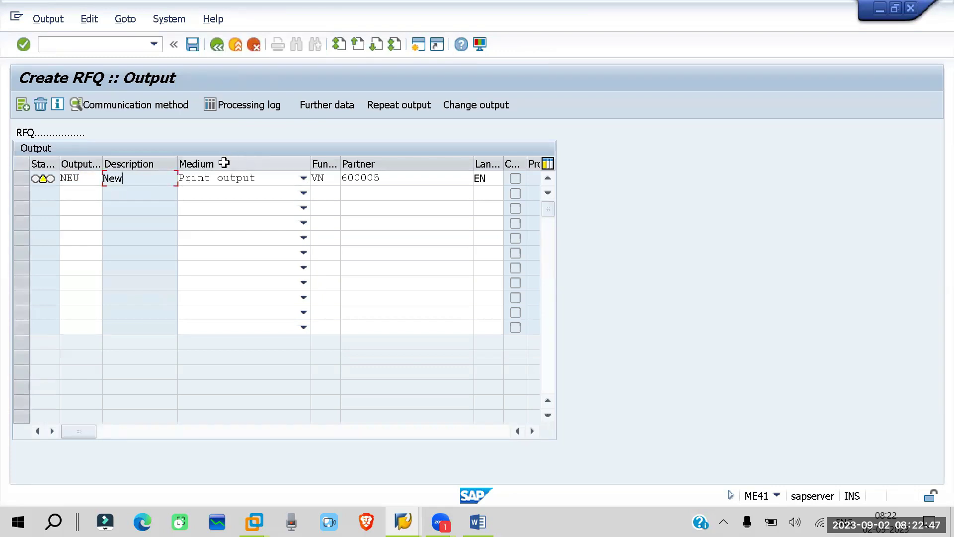
left_click(303, 178)
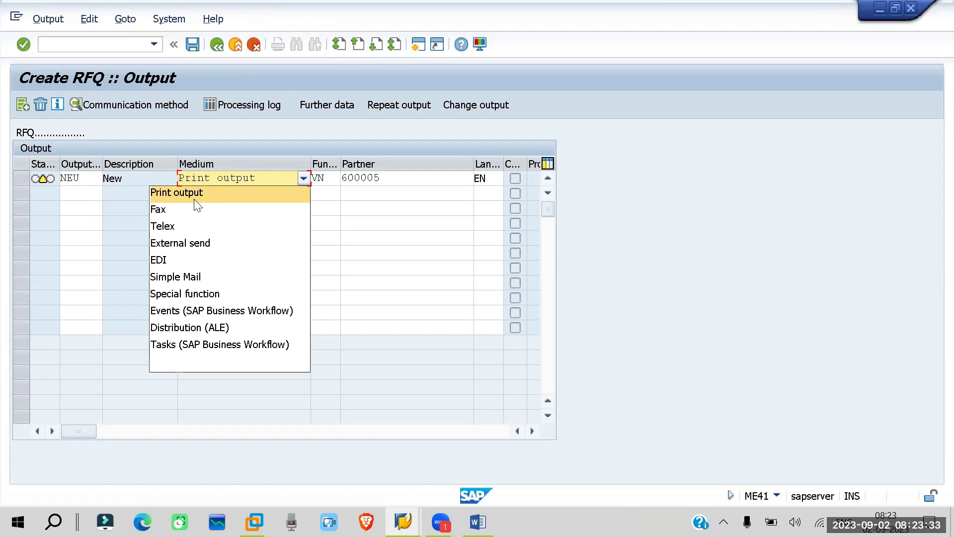
left_click(326, 178)
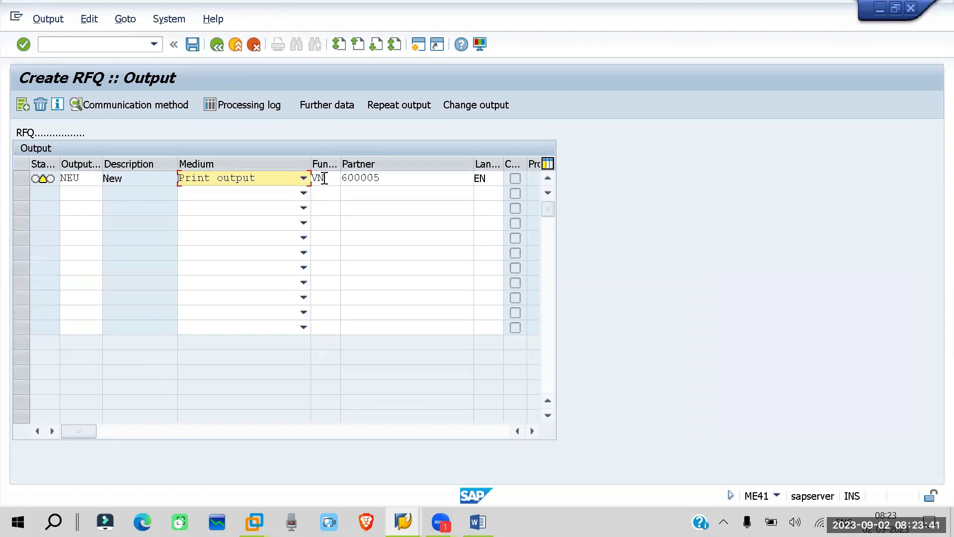
left_click(324, 178)
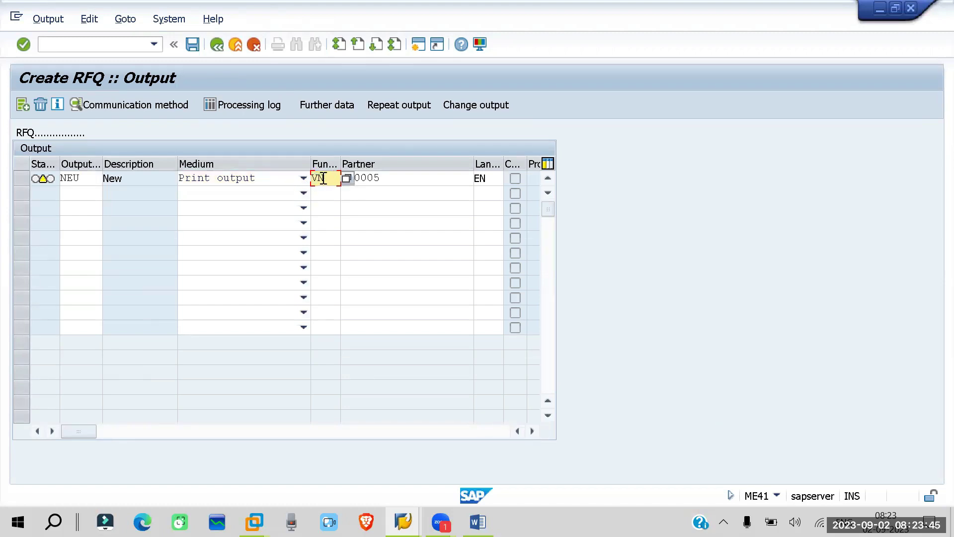
left_click(491, 180)
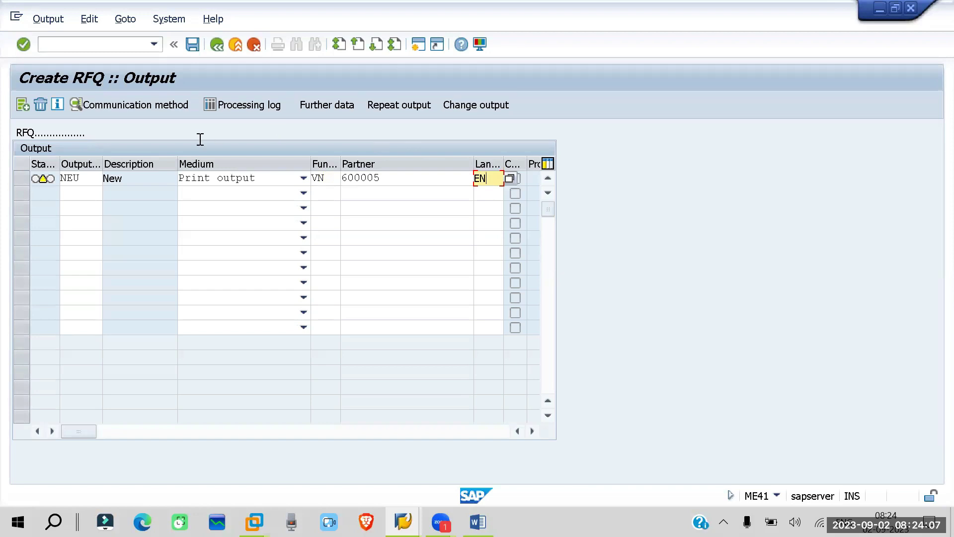
left_click(20, 180)
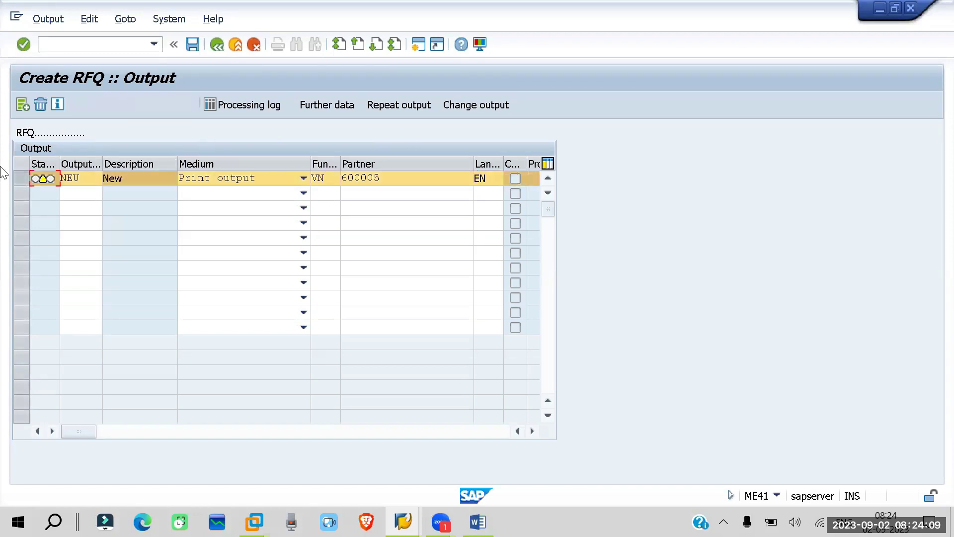
left_click(143, 105)
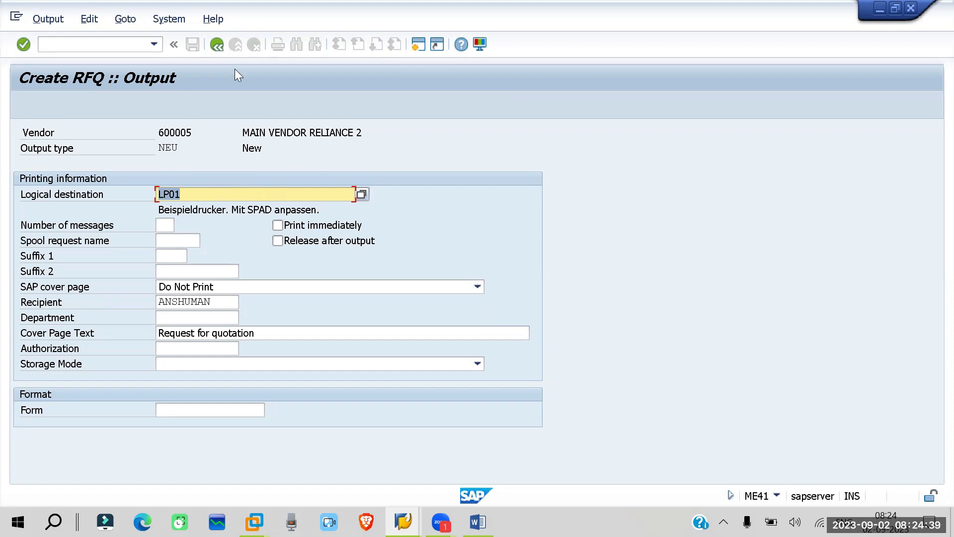
Go back from the NEU printing settings to the Create RFQ Output list.
key("F3")
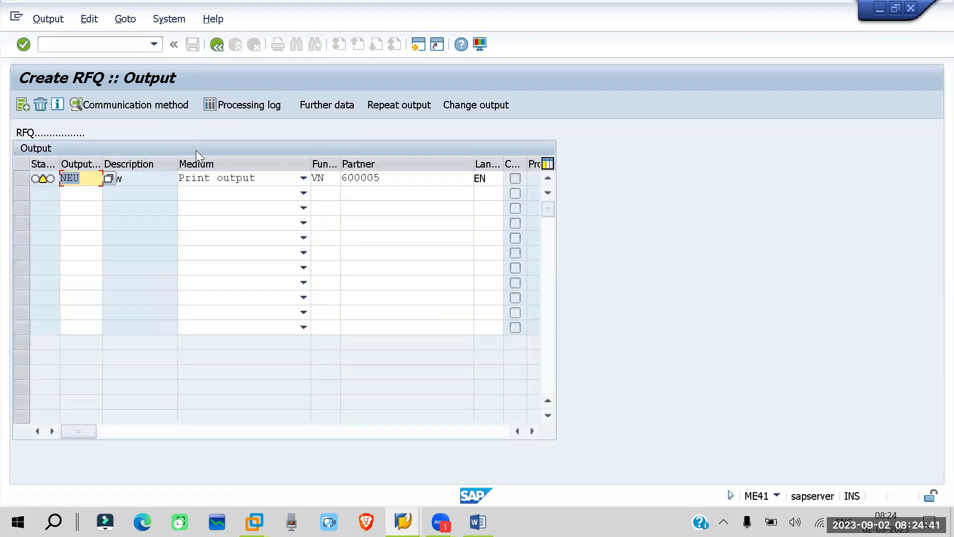
Reopen the NEU message's further data to check its dispatch time.
left_click(16, 173)
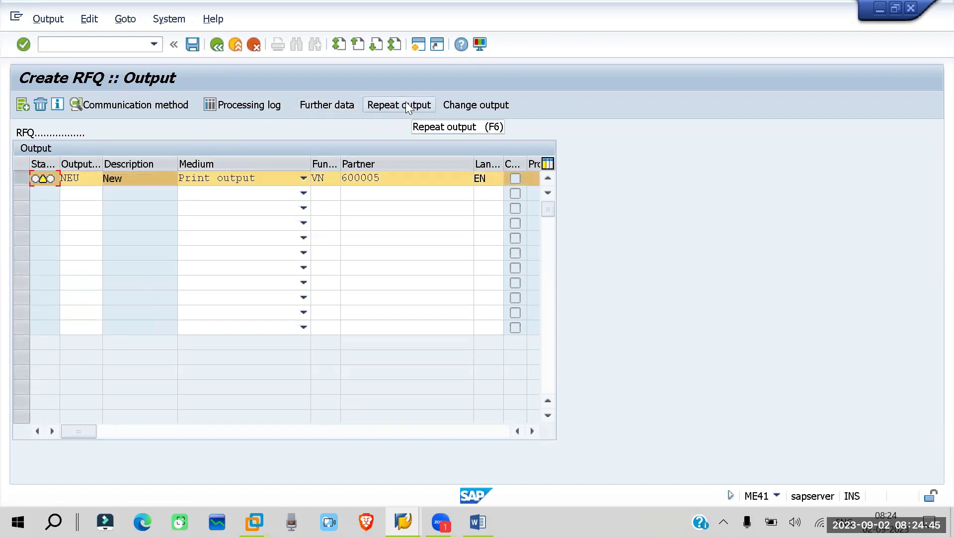
left_click(320, 107)
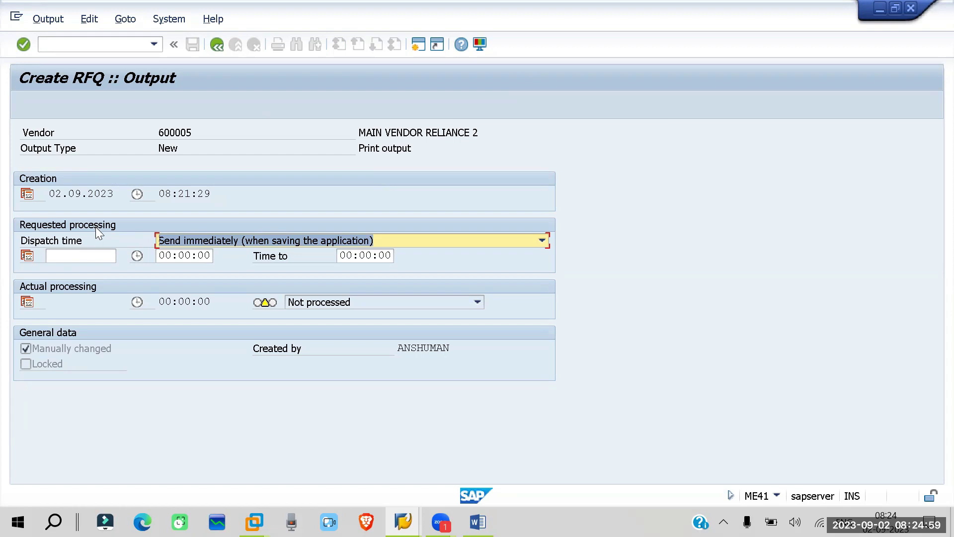
Keep the NEU dispatch time at 'Send immediately (when saving the application)'.
left_click(542, 242)
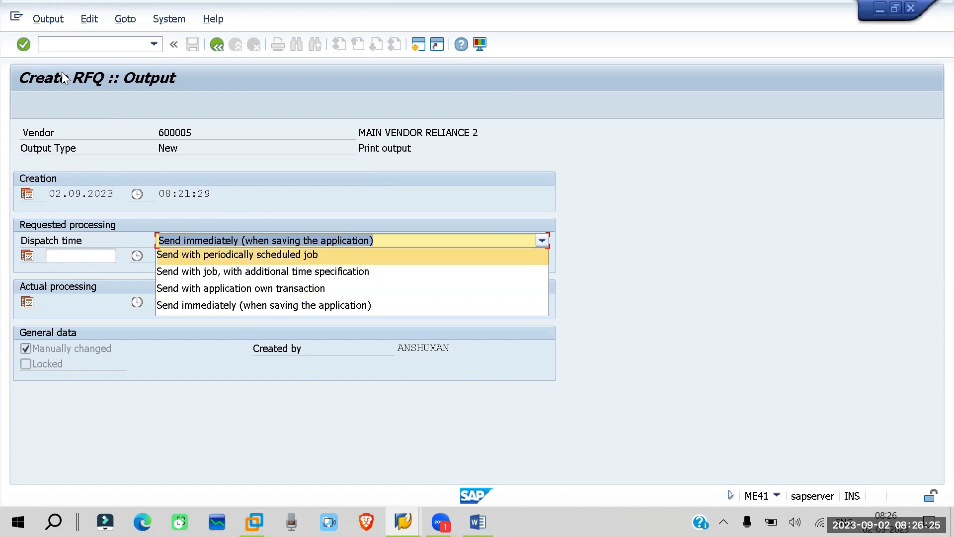
left_click(186, 305)
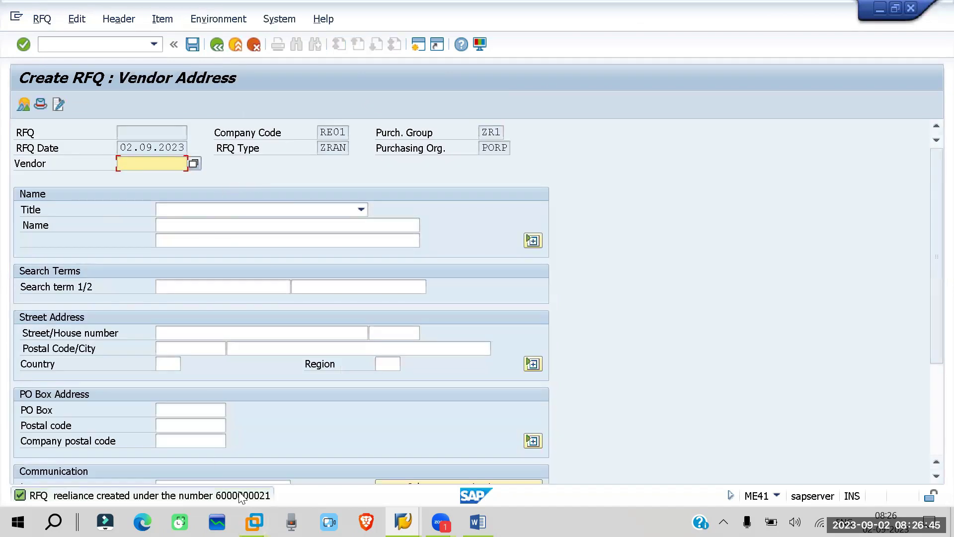
left_click(239, 494)
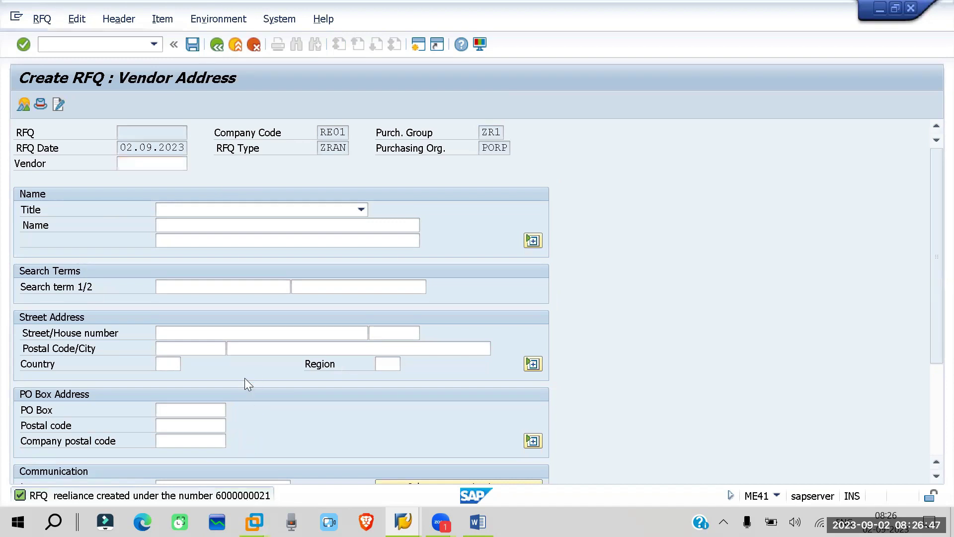
left_click_drag(372, 80, 289, 76)
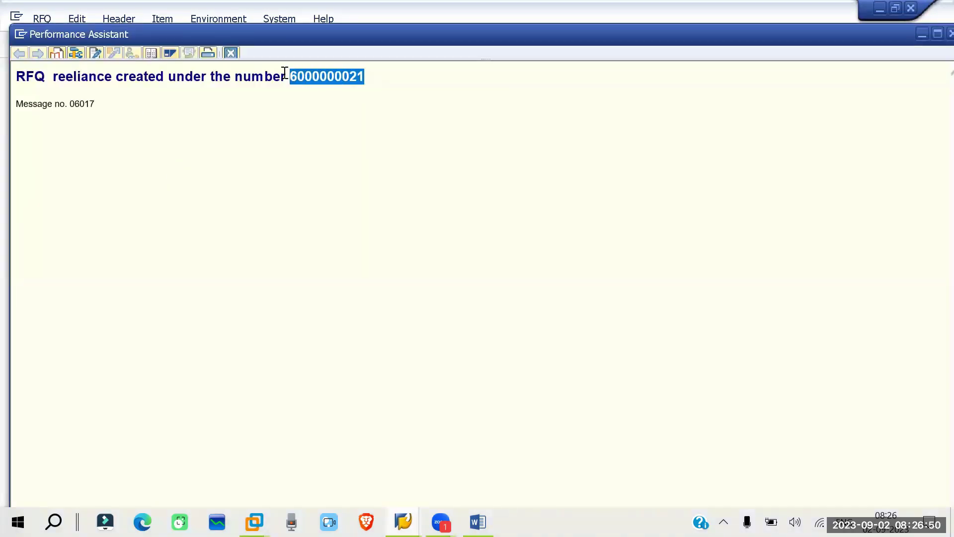
left_click(230, 52)
left_click(81, 45)
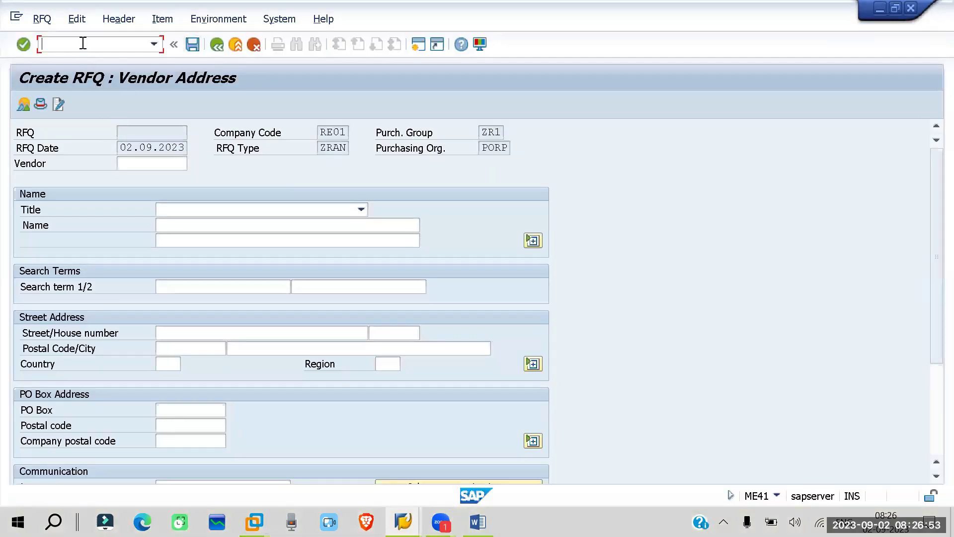
type("/nme43")
key("Return")
key("Return")
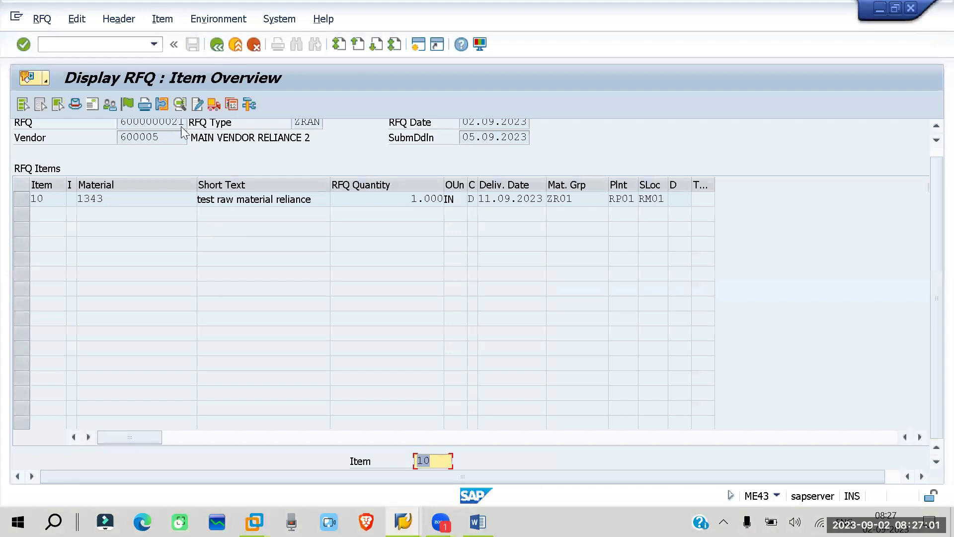
Verify the NEU output record's status is 'Successfully processed' and open its processing log.
left_click(146, 106)
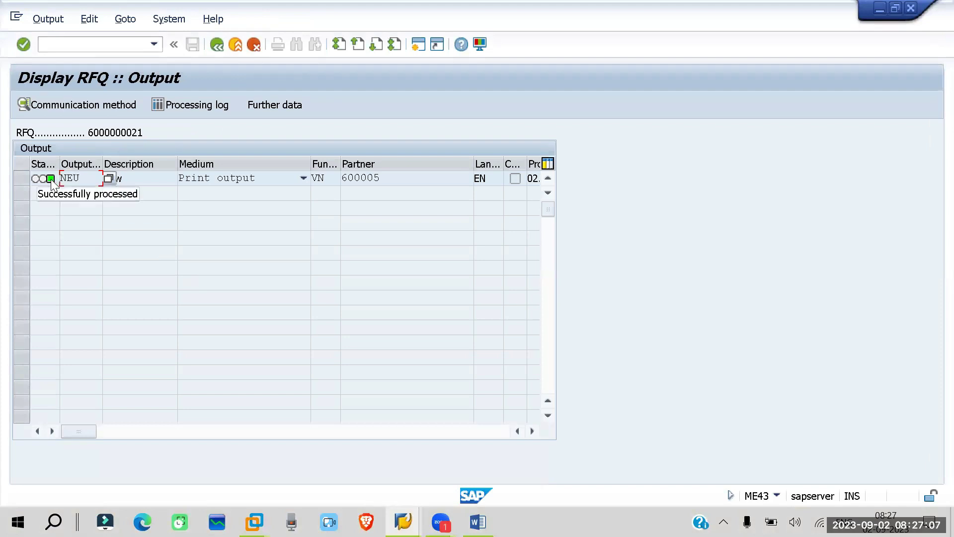
left_click(16, 180)
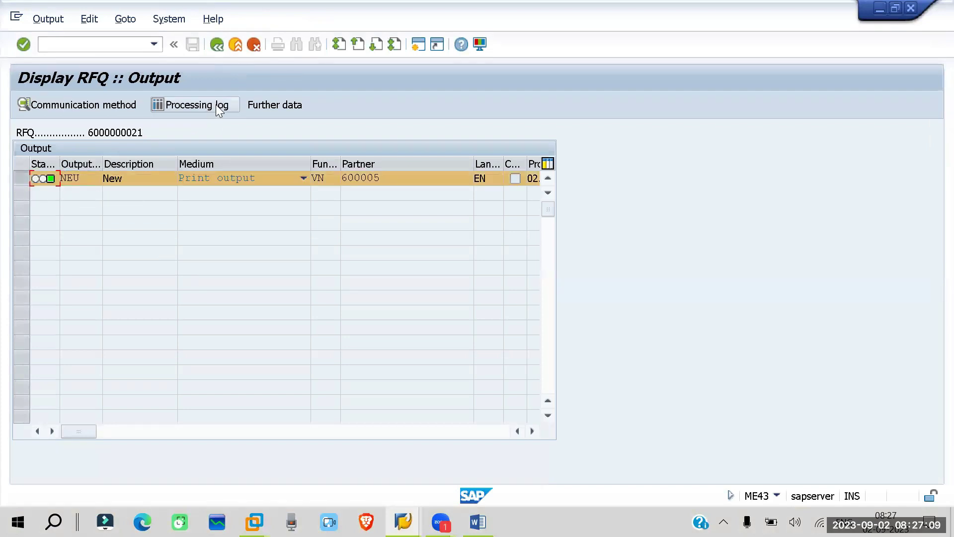
left_click(265, 106)
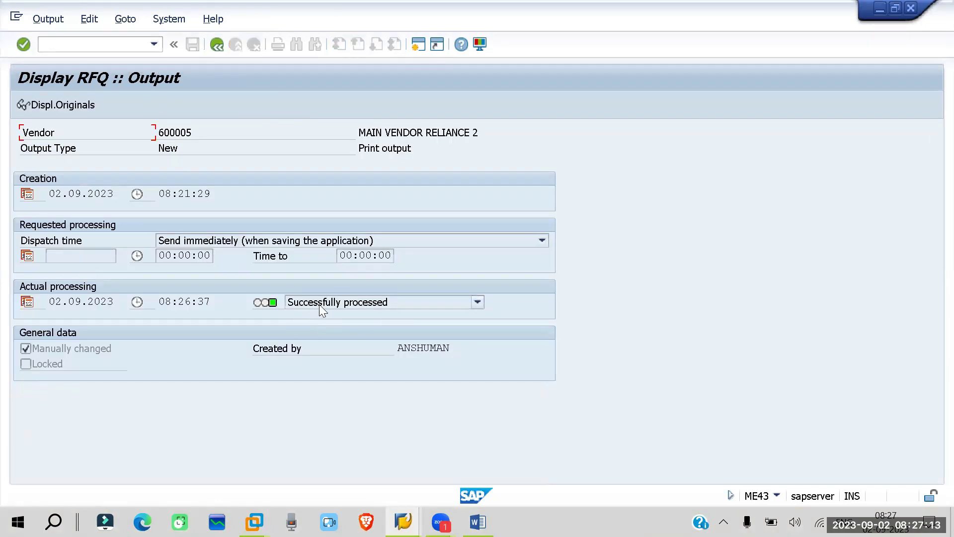
left_click(319, 304)
left_click(372, 303)
key("F3")
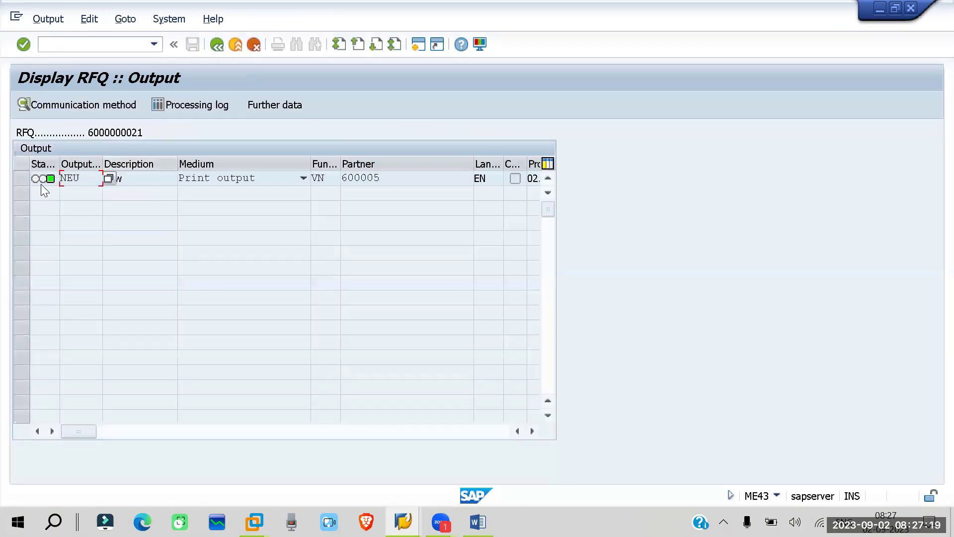
left_click(24, 180)
left_click(193, 106)
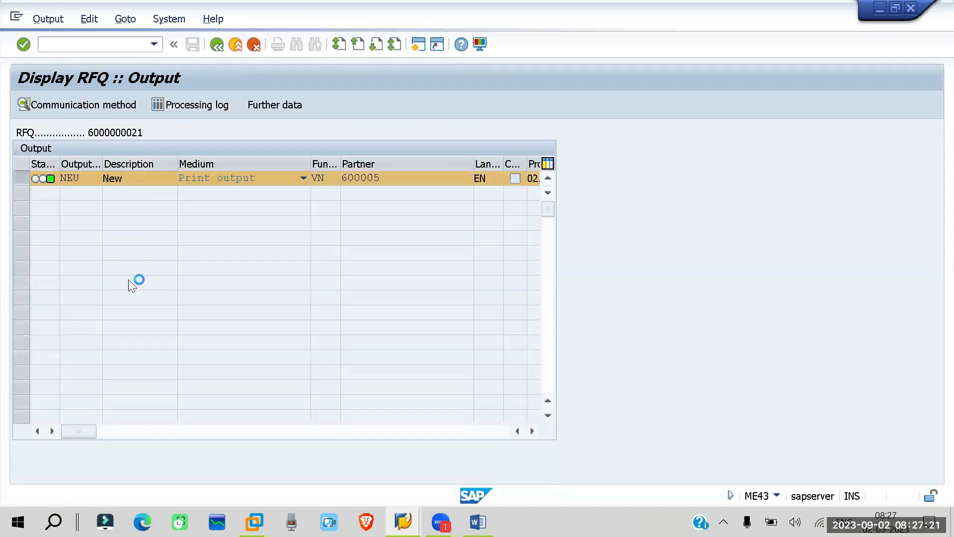
left_click(99, 281)
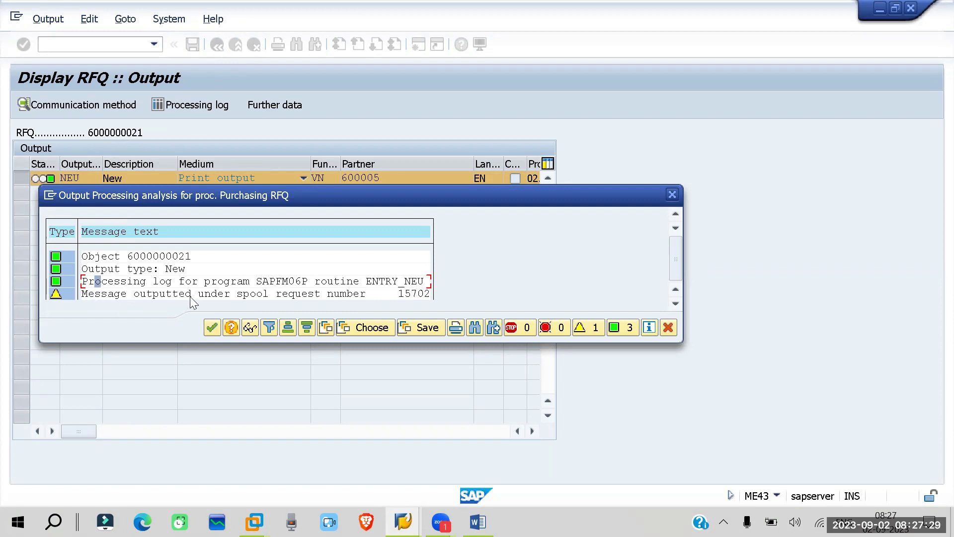
left_click(411, 294)
left_click(672, 195)
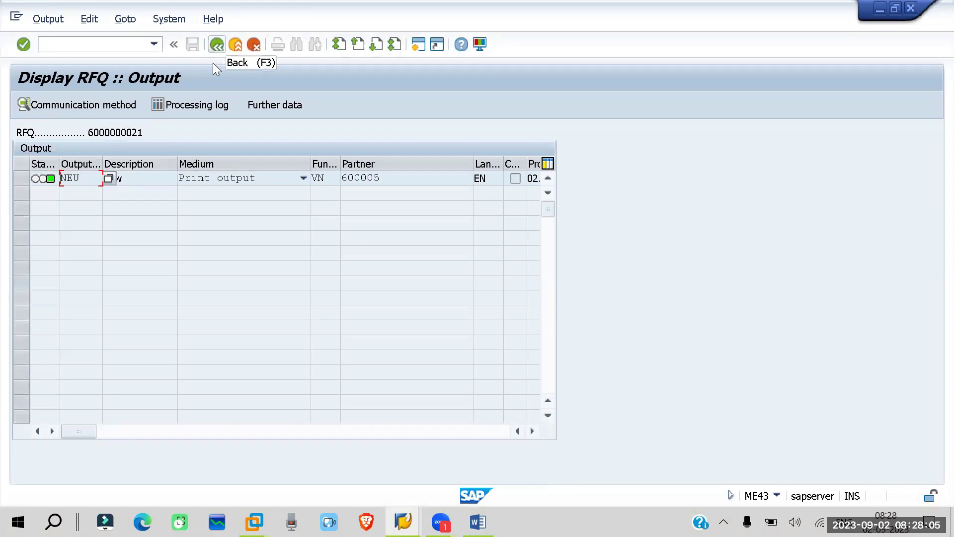
Leave the RFQ display and start a new RFQ with /nME41.
key("F3")
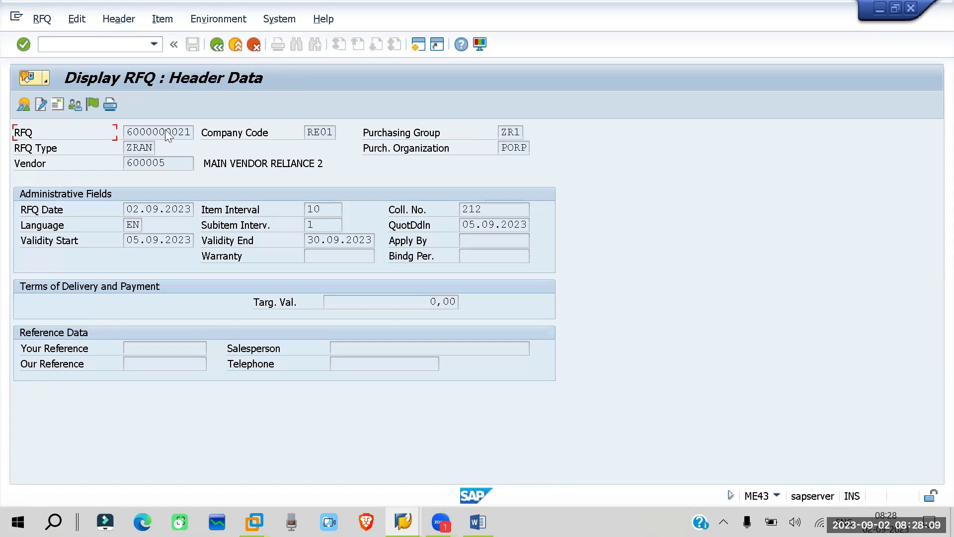
left_click(94, 45)
type("/nme41")
key("Return")
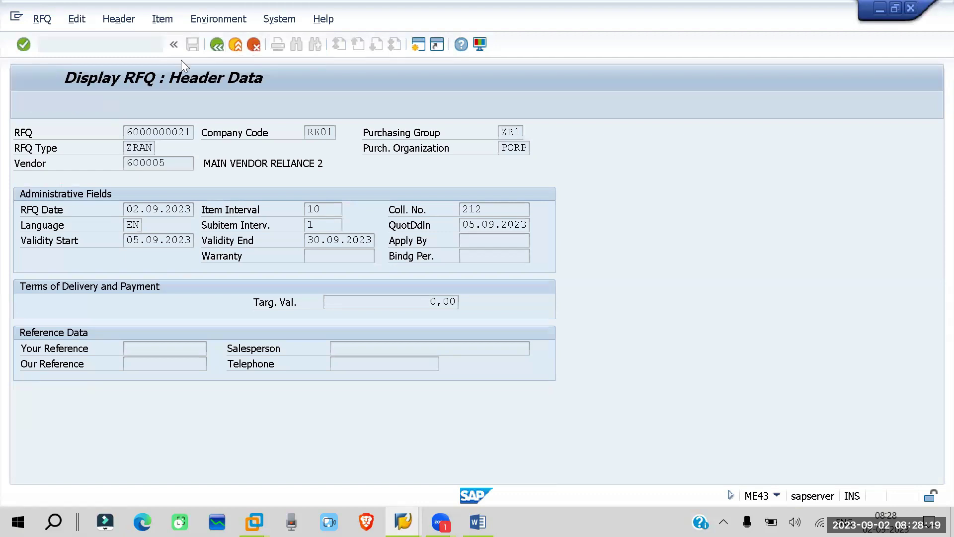
Choose RFQ type ZRAN and quotation deadline 05.09.2023 from earlier entries.
type("Z")
left_click(171, 176)
left_click(172, 209)
left_click(180, 225)
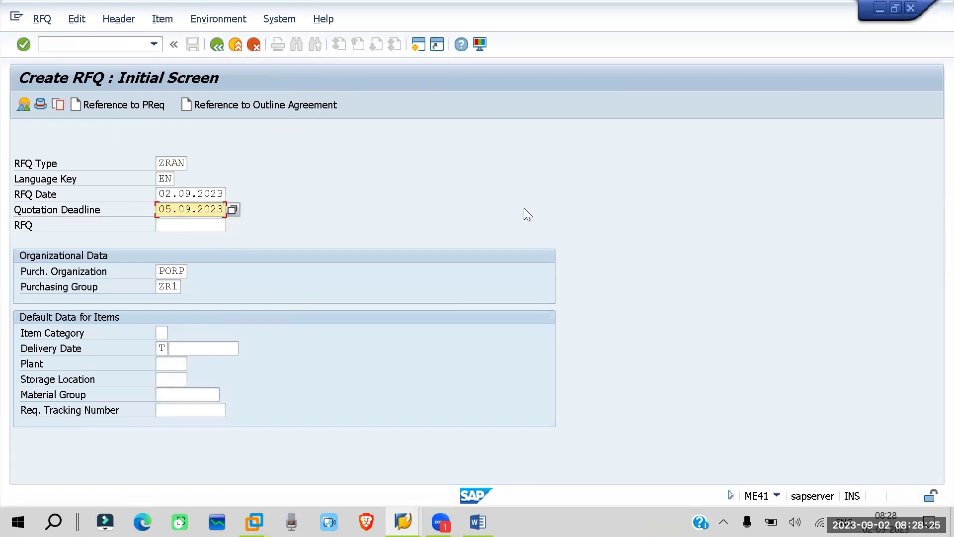
Accept company code RE01, enter collective number 212 and validity 05.09.2023 to 30.09.2023.
key("Return")
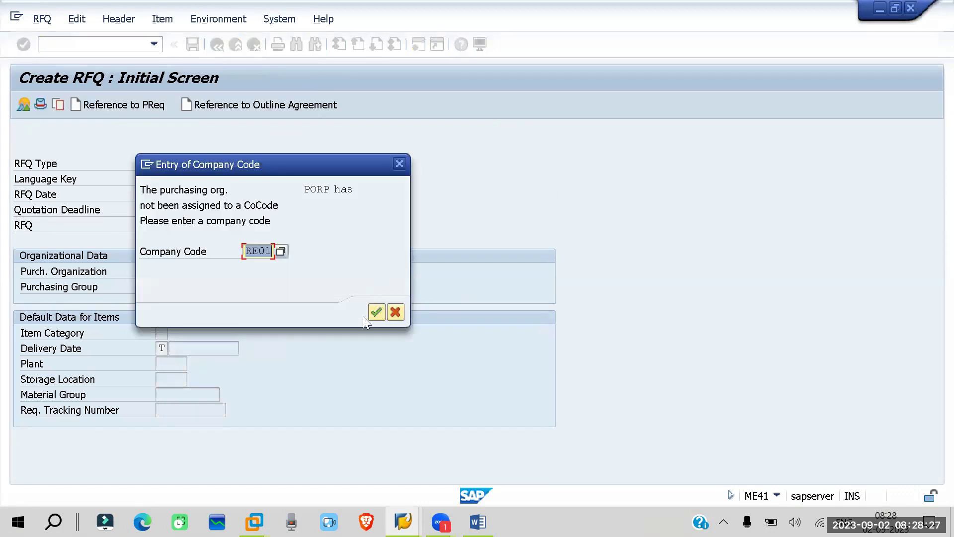
left_click(376, 312)
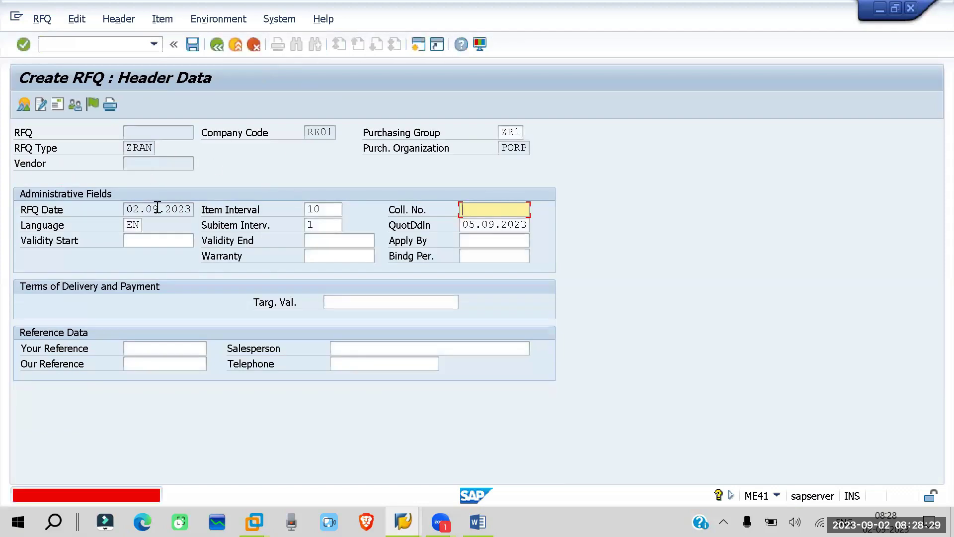
type("2")
left_click(486, 230)
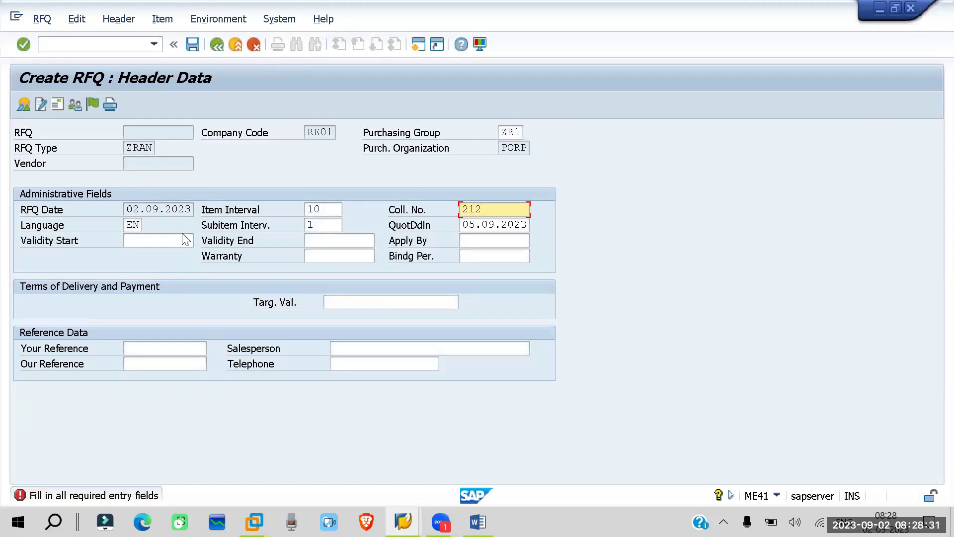
left_click(170, 247)
left_click(158, 254)
left_click(350, 241)
left_click(345, 253)
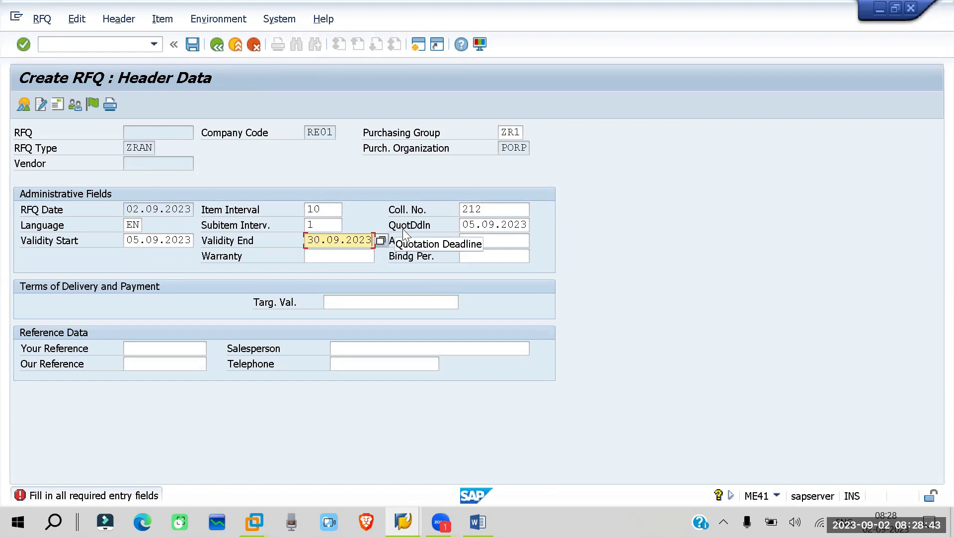
key("Return")
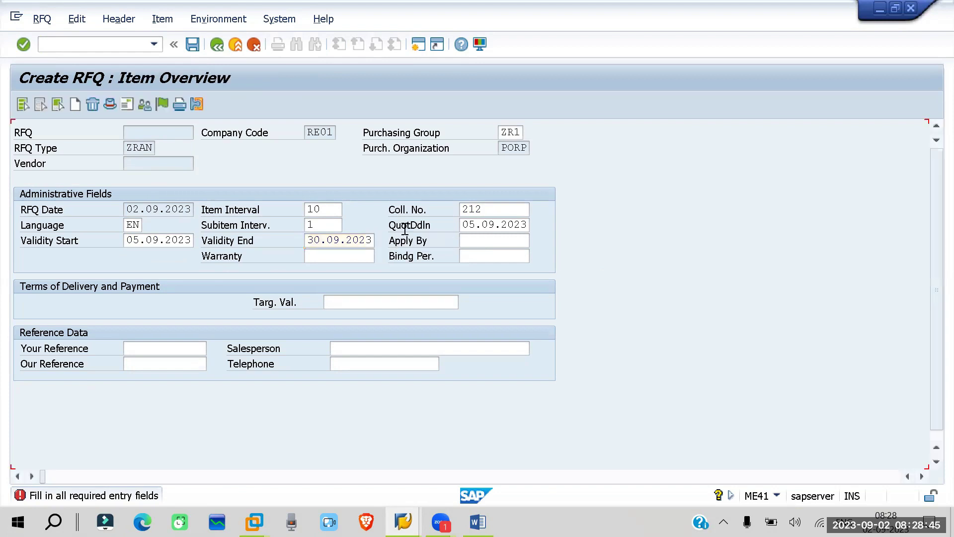
Enter item 10 as material 1343, quantity 1000, plant RP01, storage location RM01.
left_click(94, 209)
left_click(95, 222)
left_click(389, 213)
left_click(390, 221)
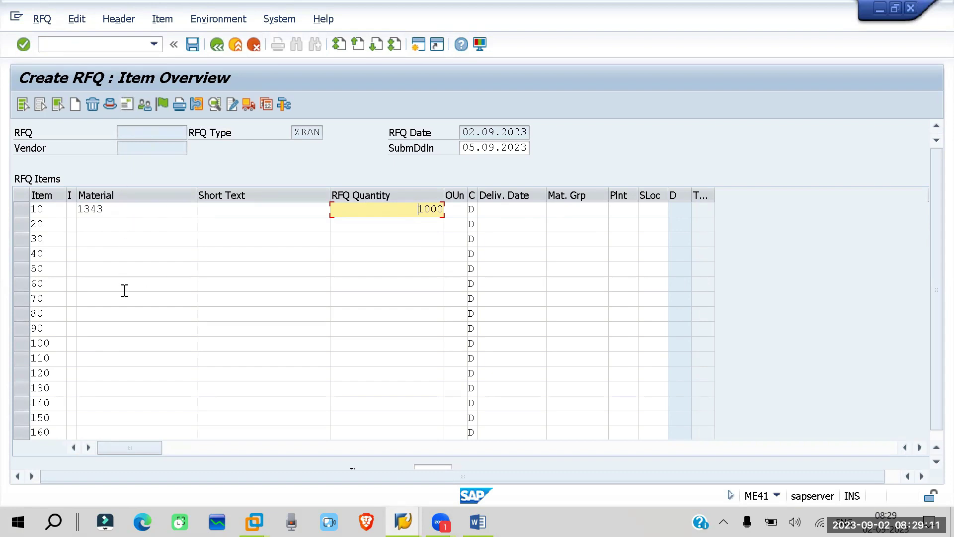
left_click(621, 209)
left_click(623, 225)
left_click(665, 209)
left_click(655, 224)
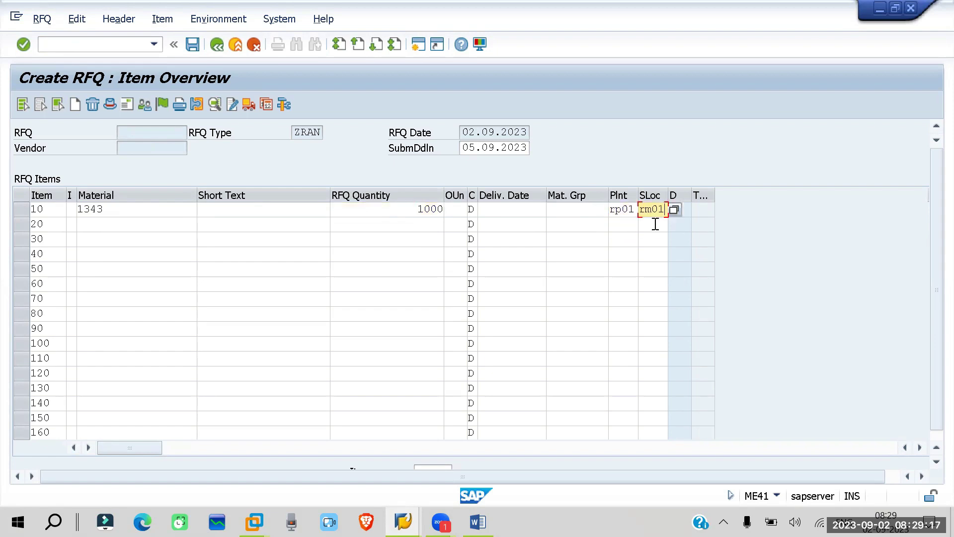
key("Return")
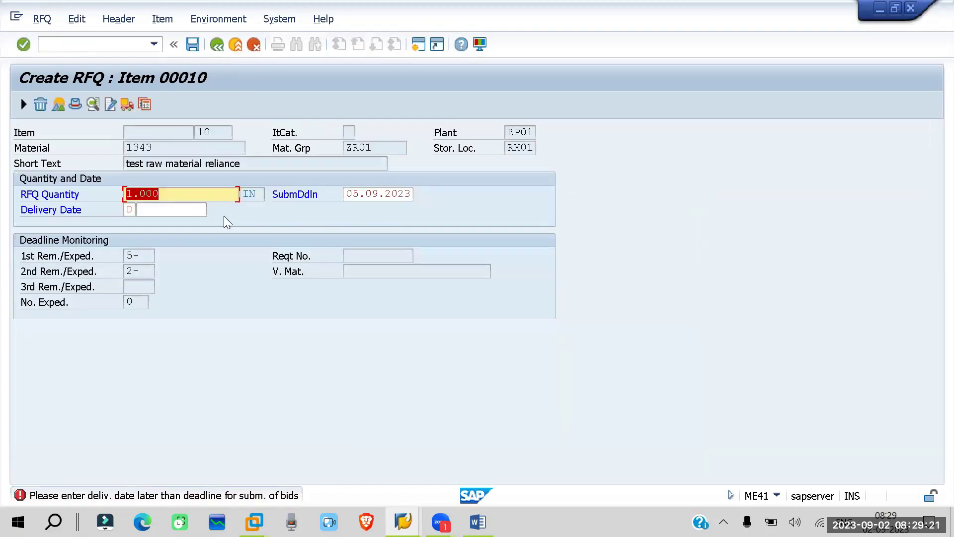
Set item 10's delivery date to 11.09.2023 and confirm.
left_click(187, 207)
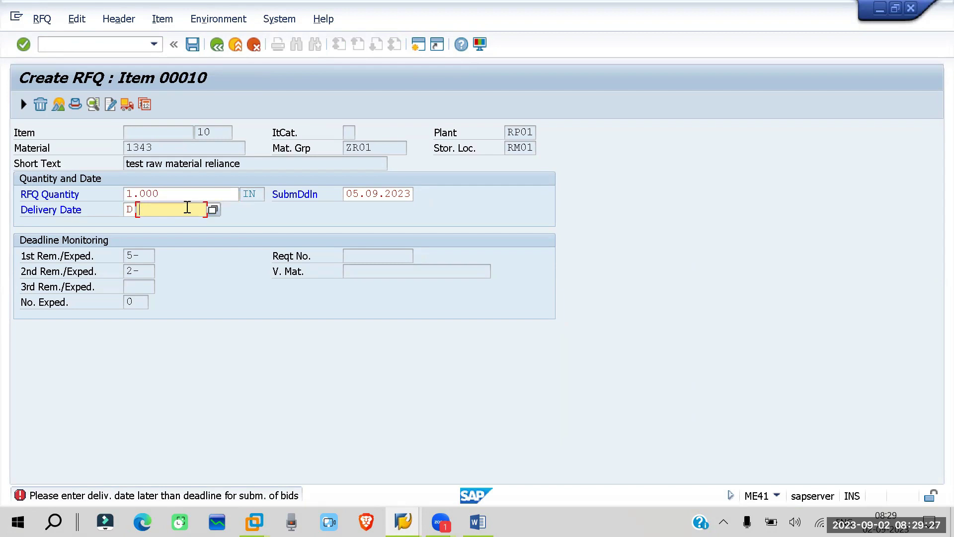
left_click(188, 208)
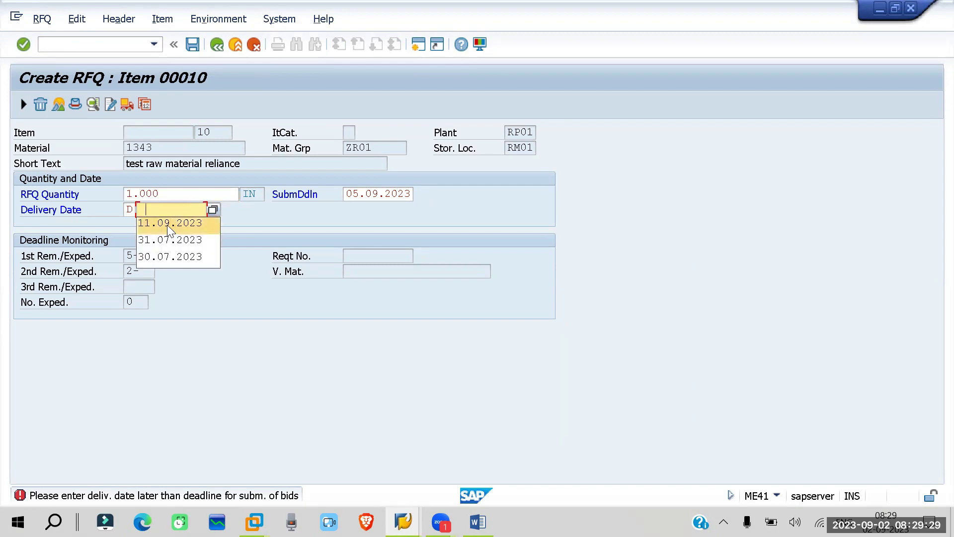
left_click(166, 223)
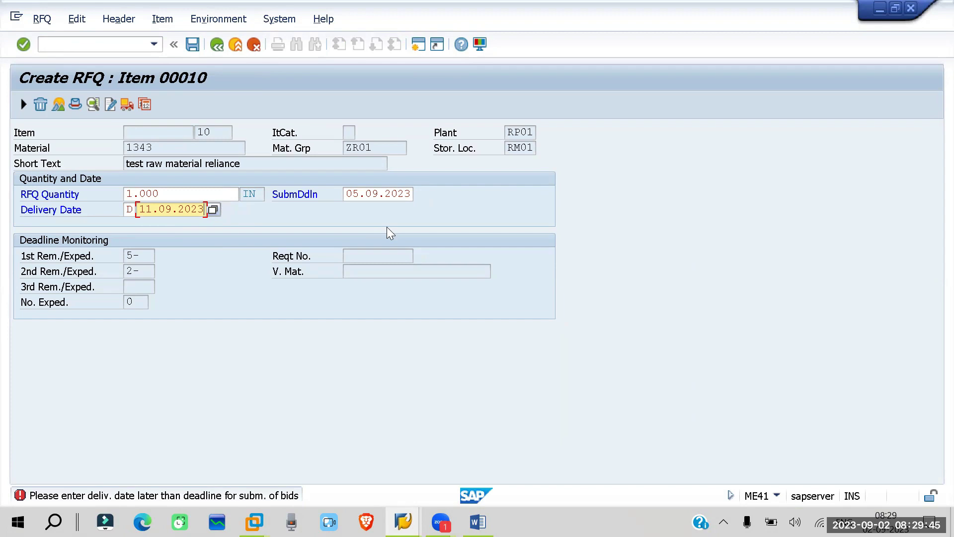
key("Return")
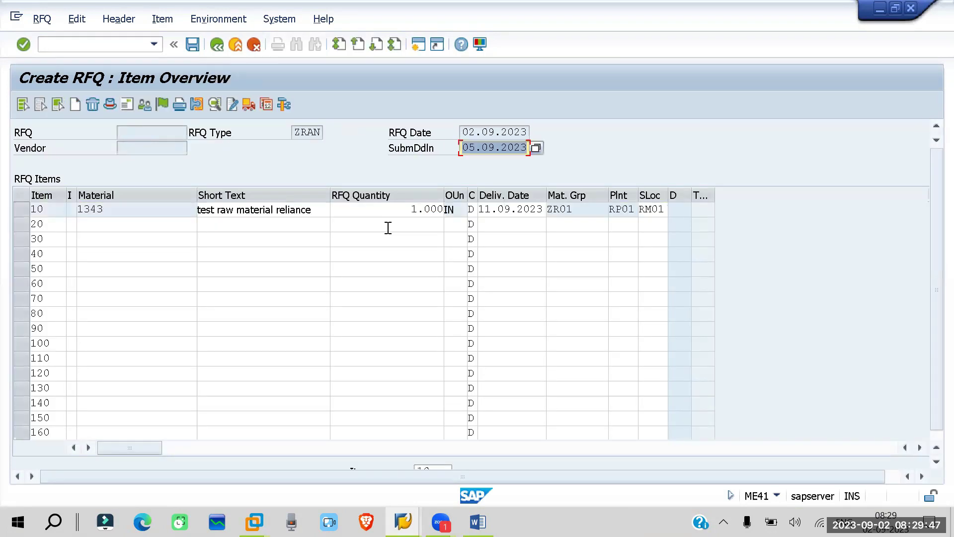
Enter vendor 600006 on the RFQ's vendor address screen.
left_click(128, 105)
left_click(153, 177)
key("BackSpace")
type("600006")
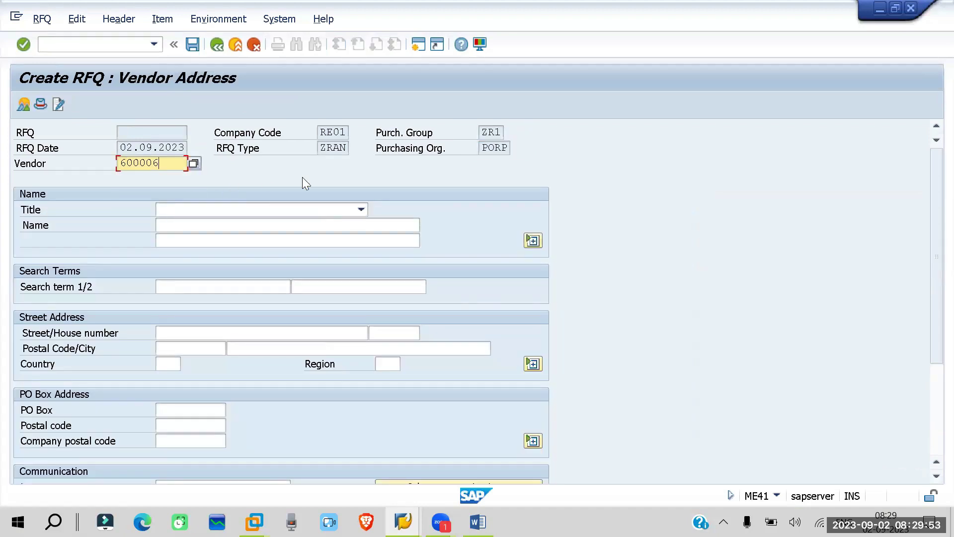
key("Return")
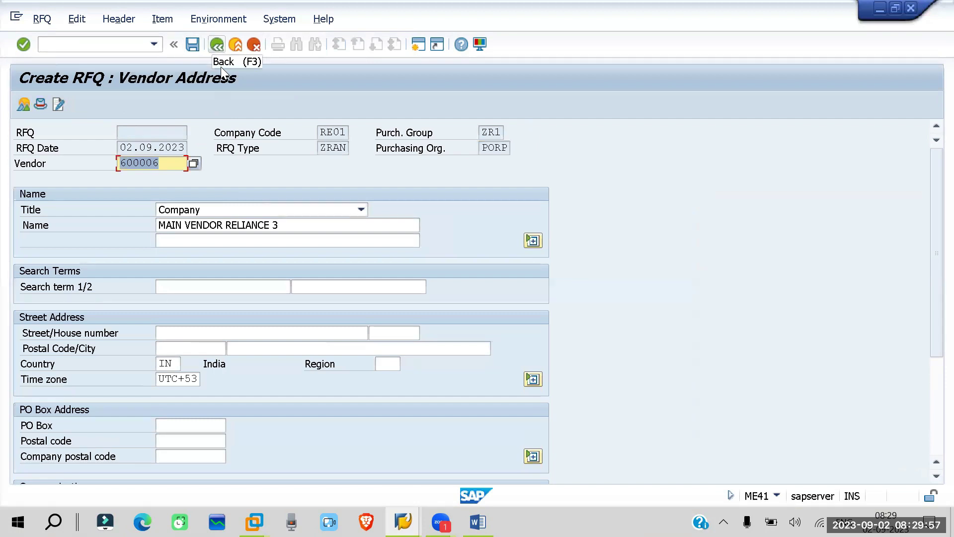
key("F3")
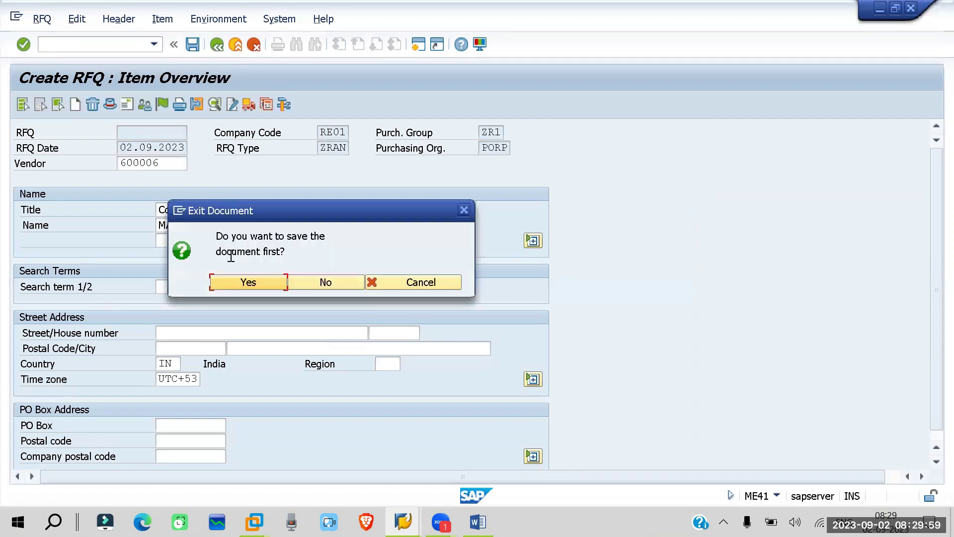
left_click(258, 282)
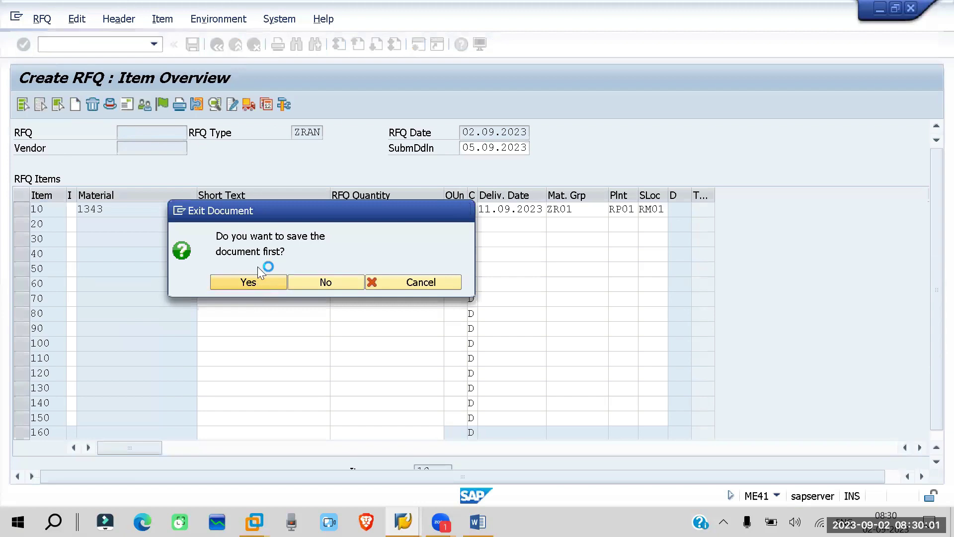
left_click(266, 329)
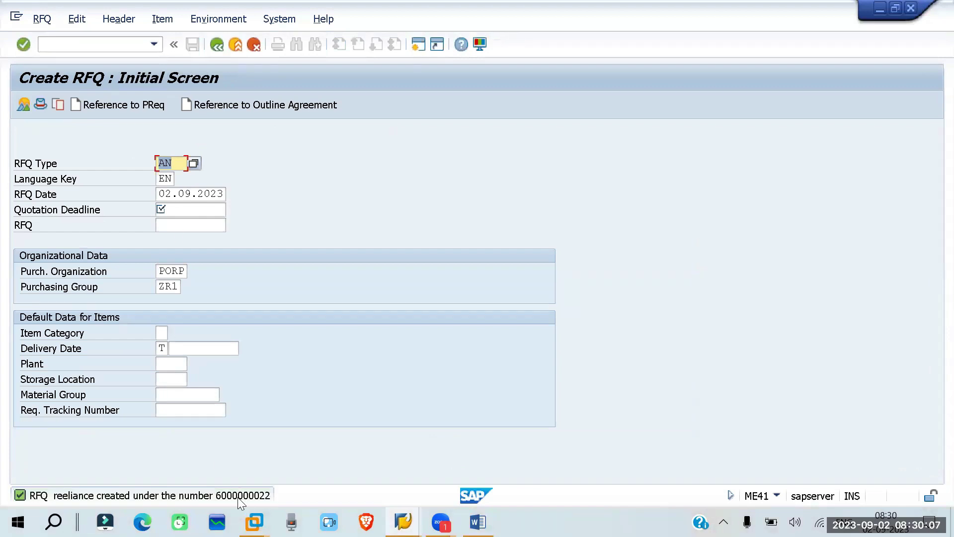
left_click(128, 45)
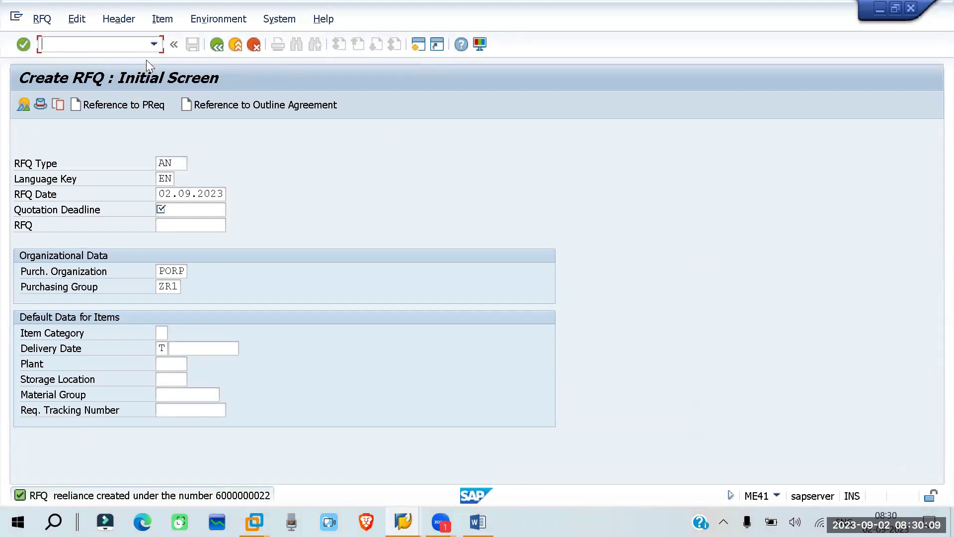
type("/nme42")
key("Return")
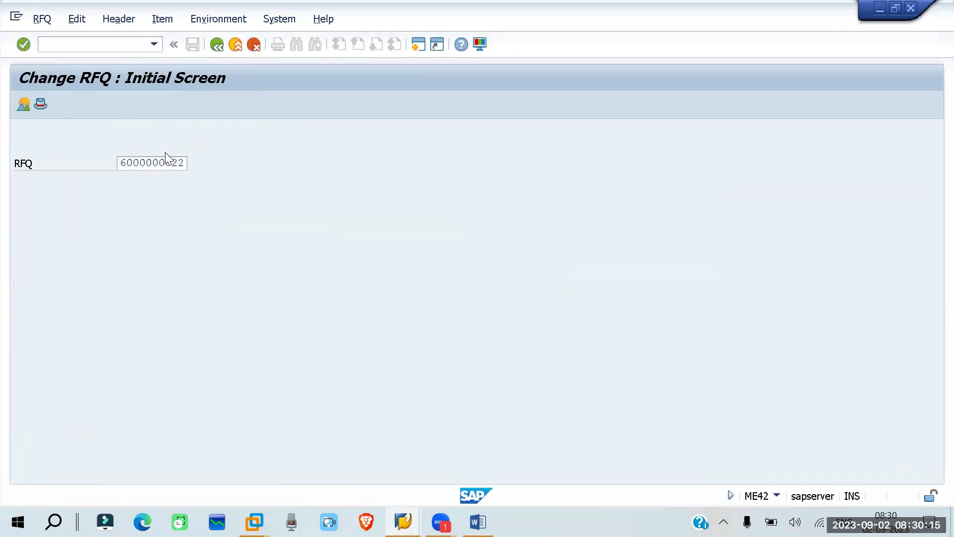
key("Return")
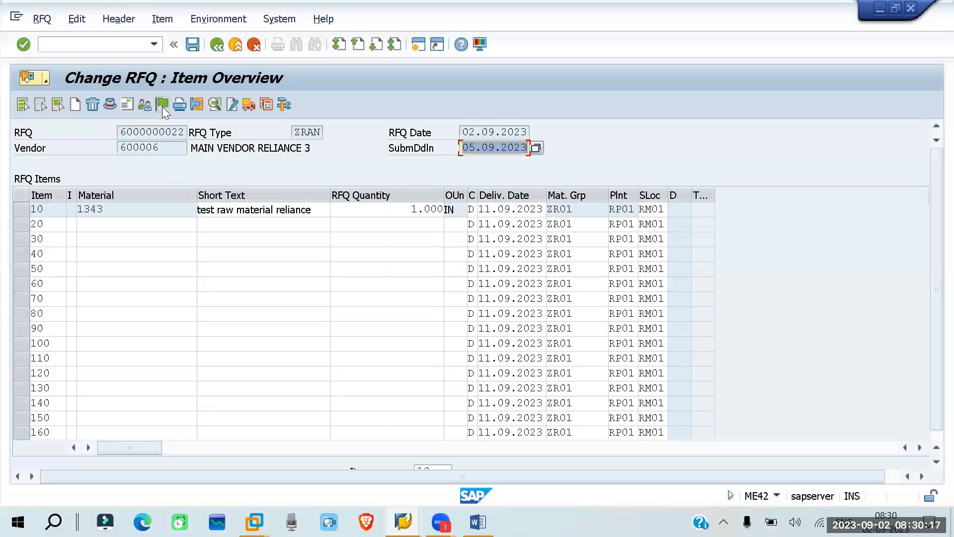
Add an output row of type NEU, print medium, partner function VN, language EN.
left_click(174, 104)
left_click(79, 178)
left_click(70, 192)
left_click(204, 178)
left_click(206, 193)
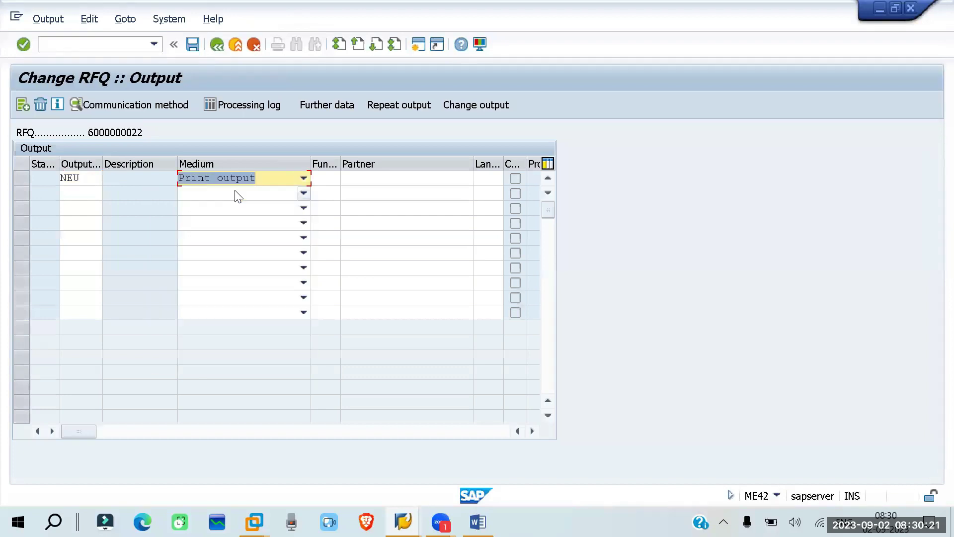
left_click(314, 178)
left_click(320, 192)
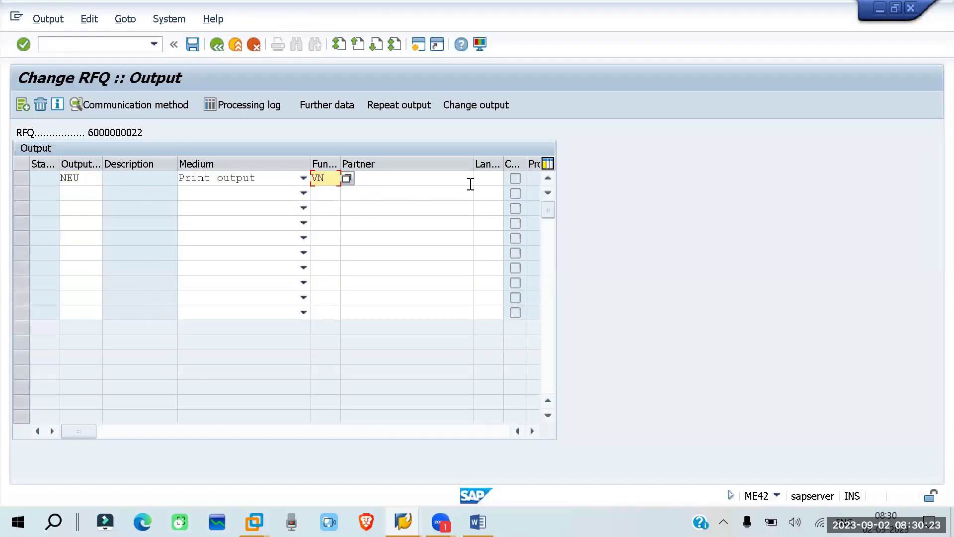
left_click(491, 178)
left_click(491, 192)
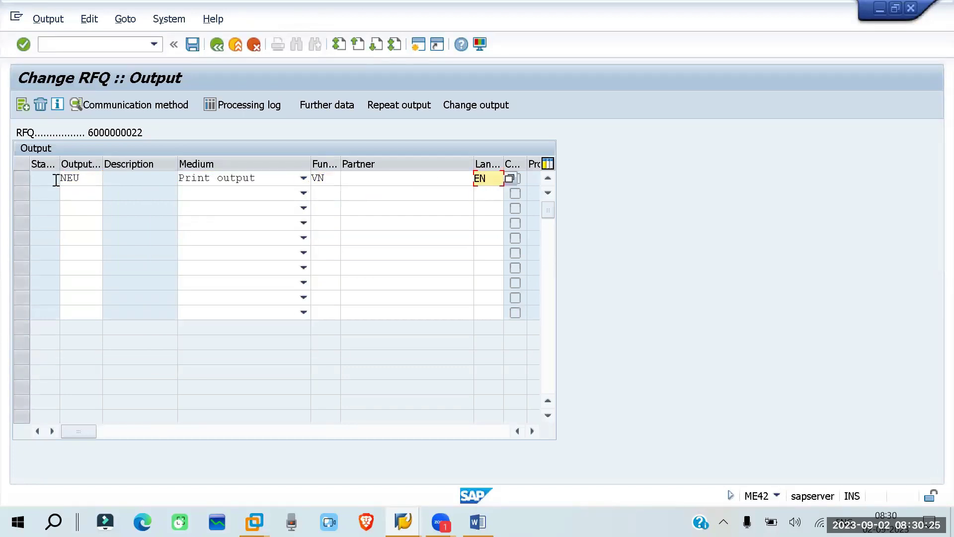
key("Return")
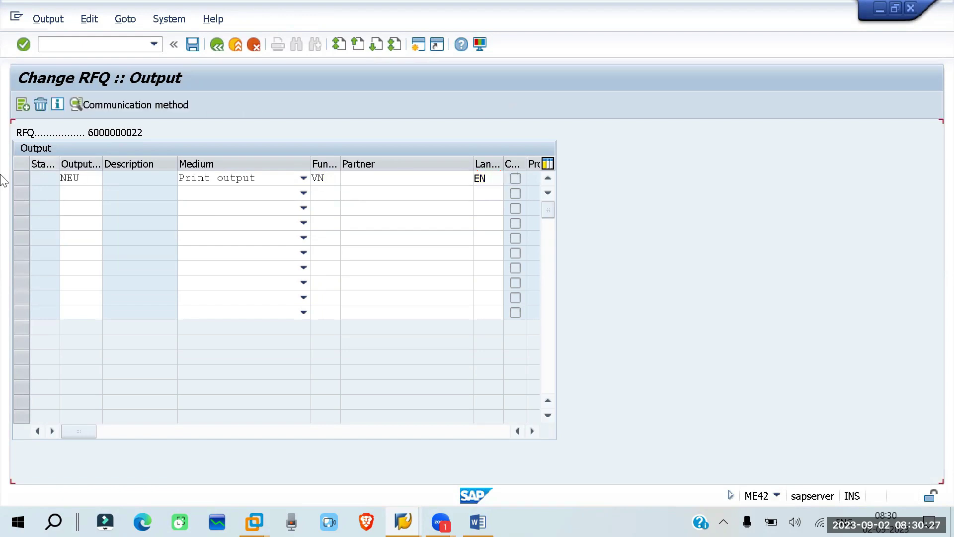
Set the output's print destination to LP01.
left_click(17, 175)
left_click(114, 105)
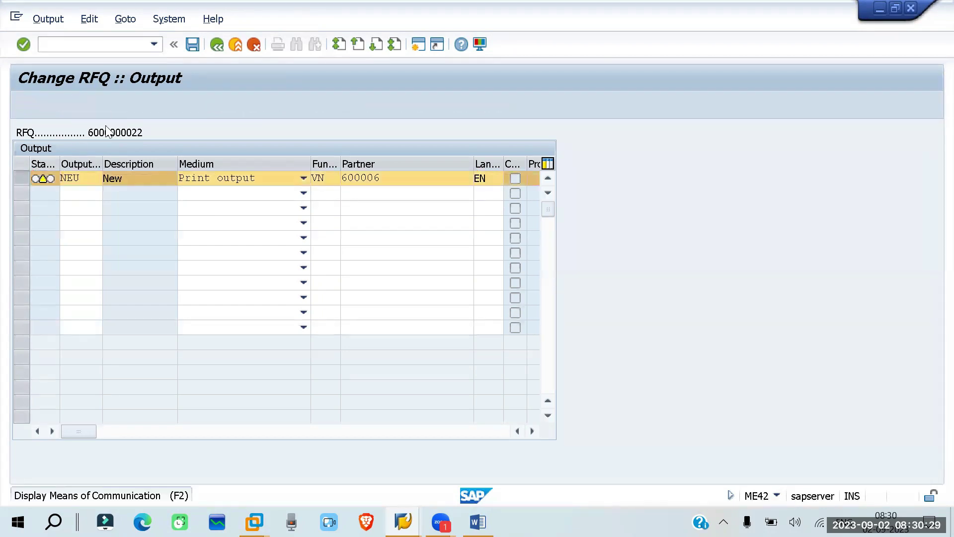
left_click(173, 208)
key("Return")
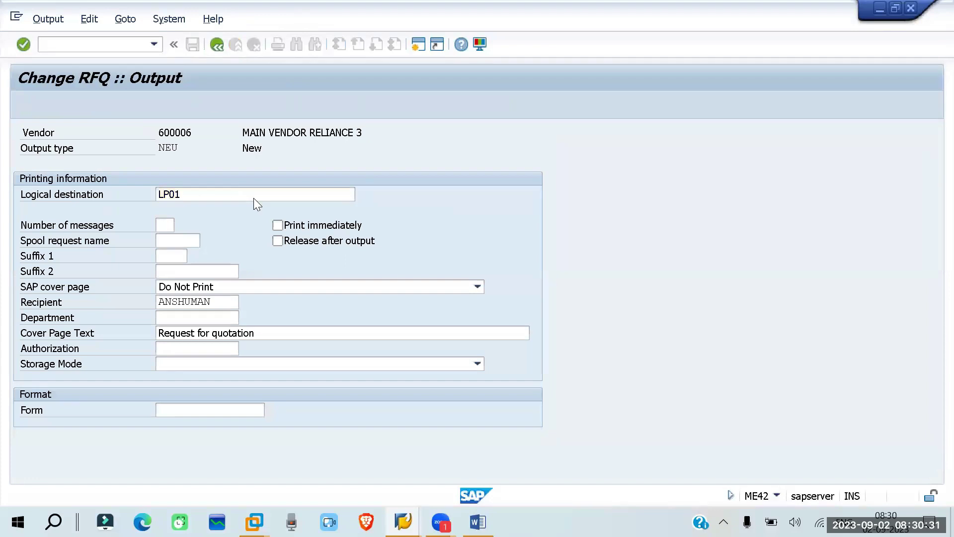
left_click(216, 44)
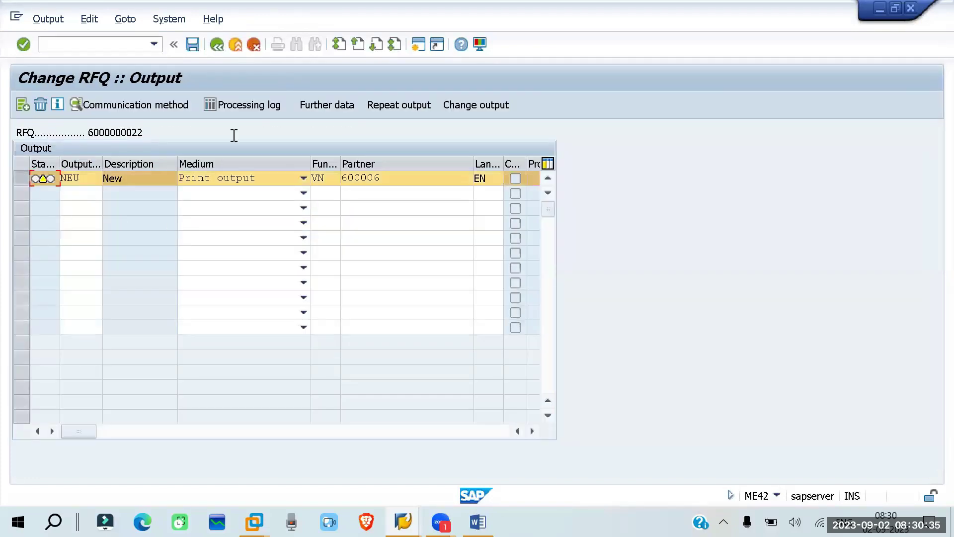
Set the output's dispatch time to send immediately and save the RFQ.
left_click(324, 104)
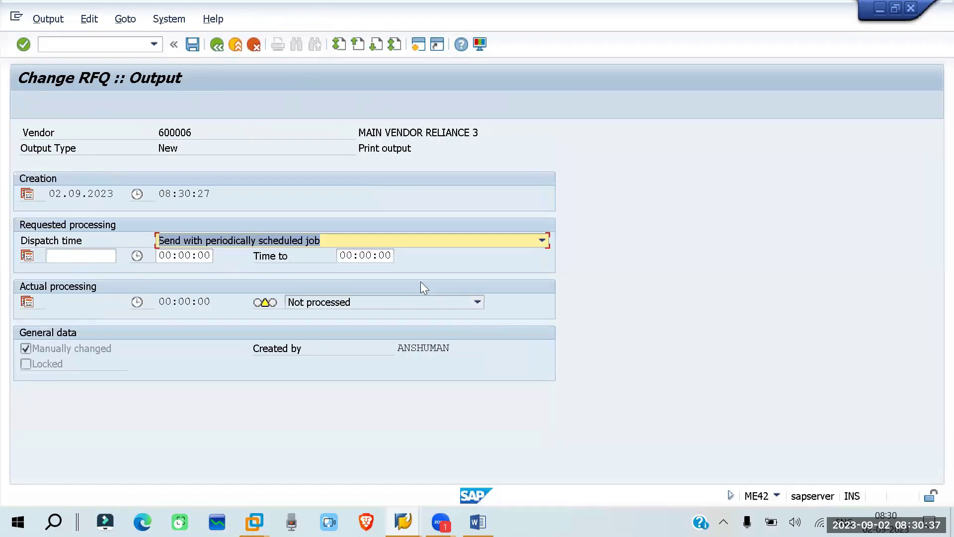
left_click(372, 238)
left_click(334, 304)
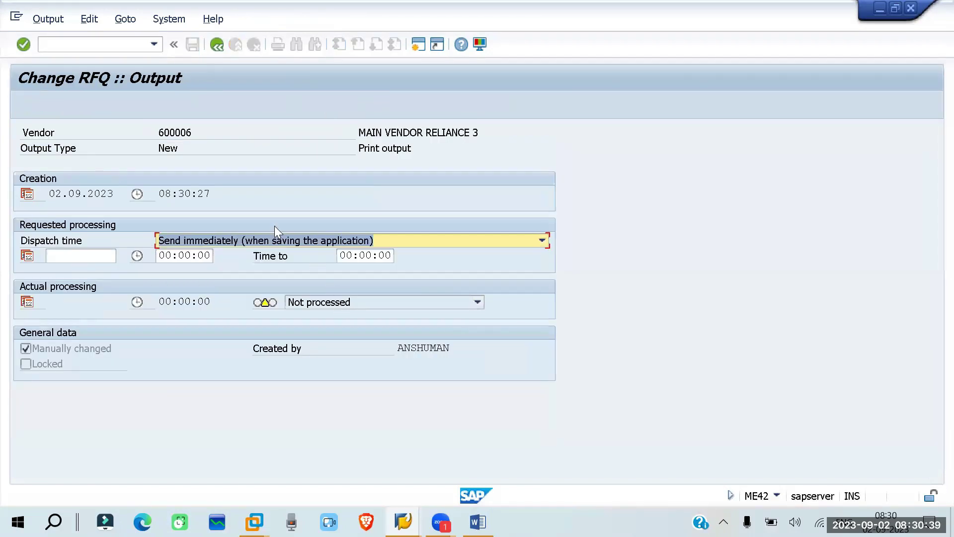
left_click(217, 45)
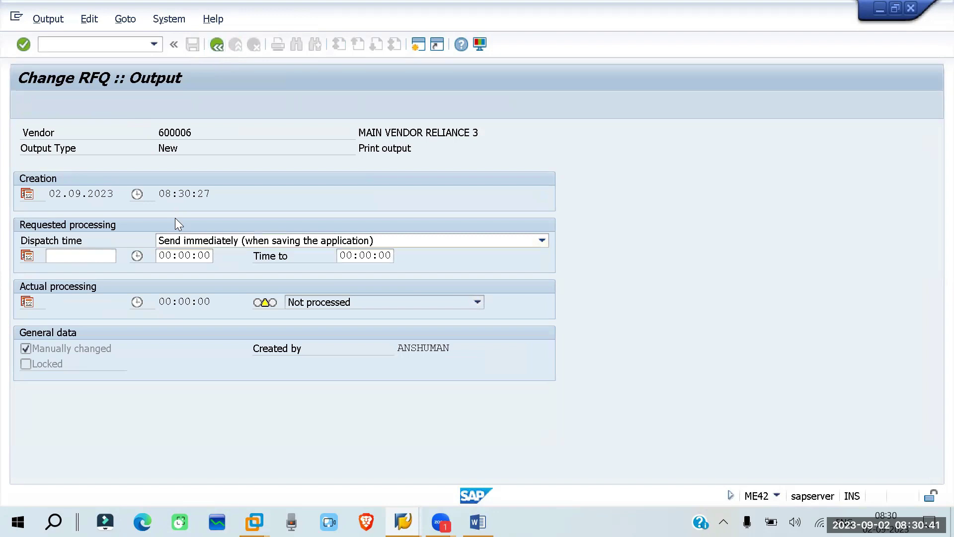
key("ctrl+s")
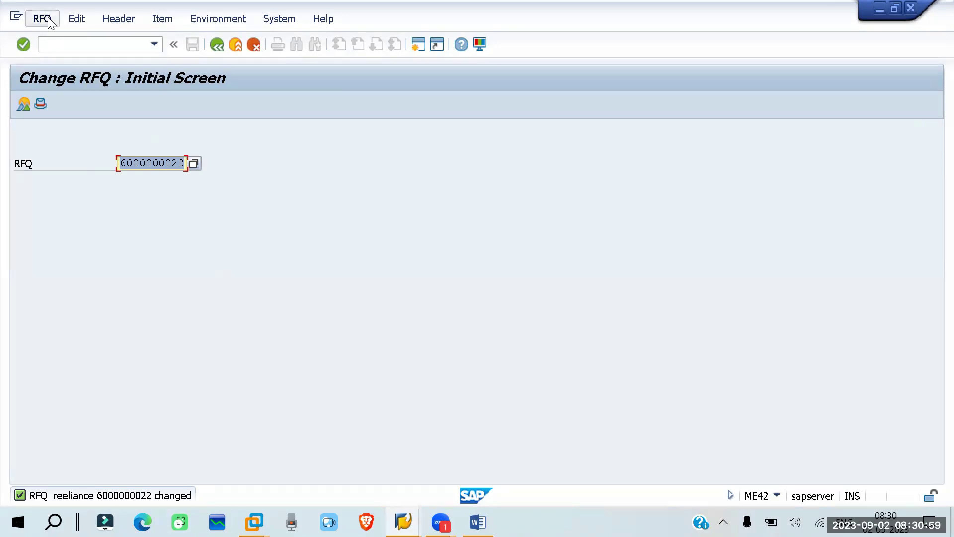
Leave the Change RFQ transaction for the main menu with /n.
left_click(91, 43)
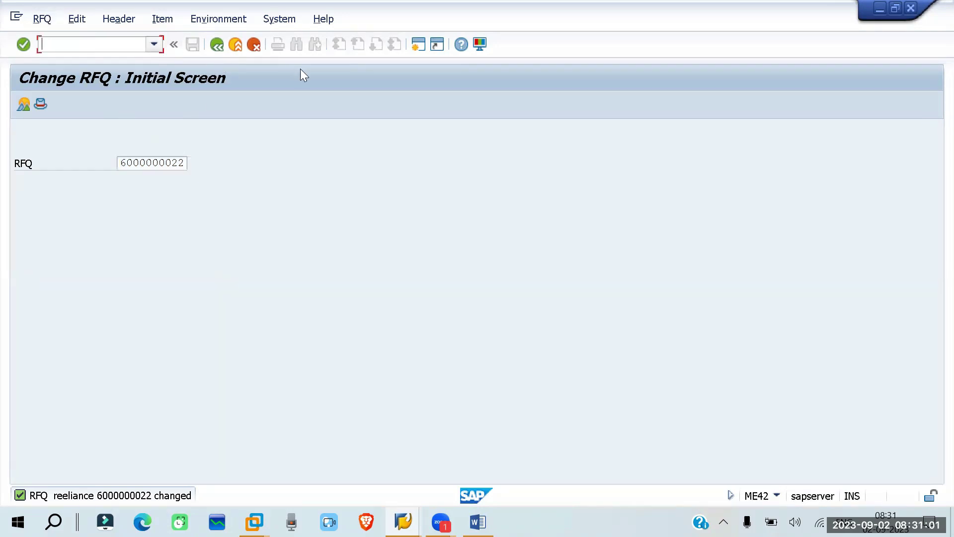
type("/")
key("Return")
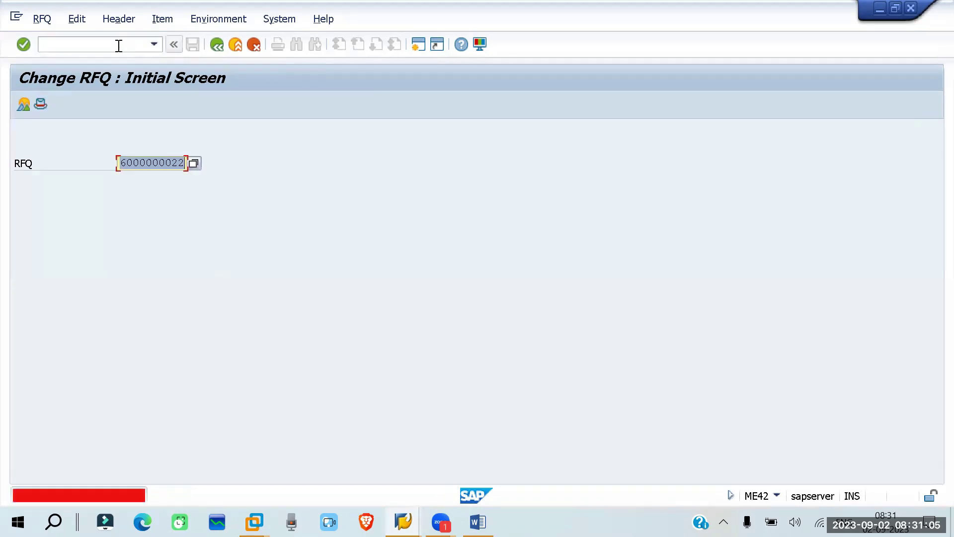
left_click(119, 46)
type("/n")
key("Return")
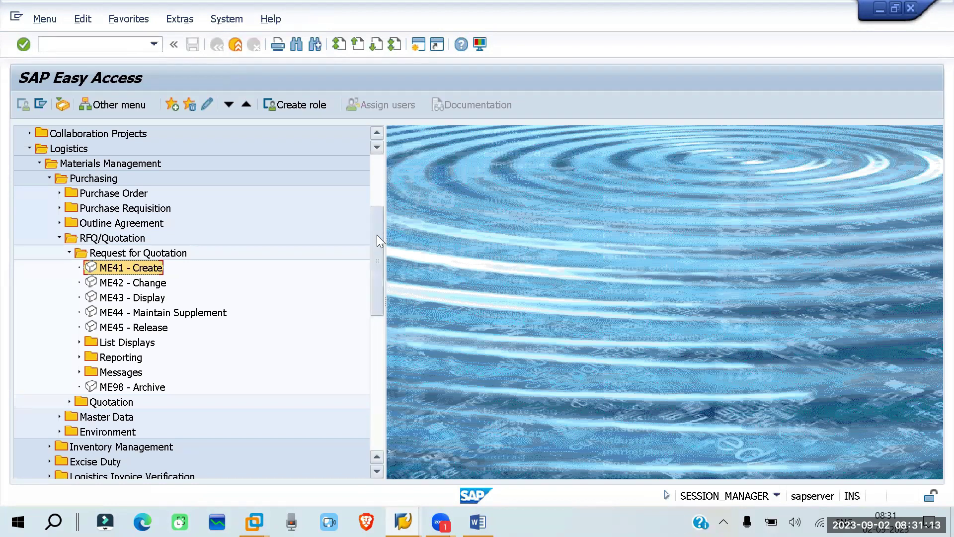
Open ME47 Maintain Quotation from the Quotation folder of the Easy Access tree.
scroll(377, 241, "down", 1)
left_click(69, 372)
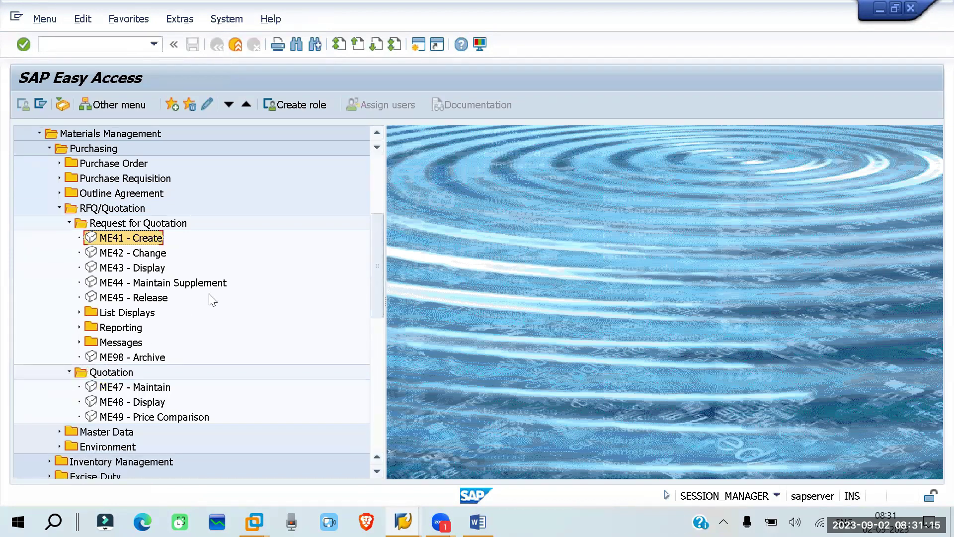
scroll(213, 300, "down", 2)
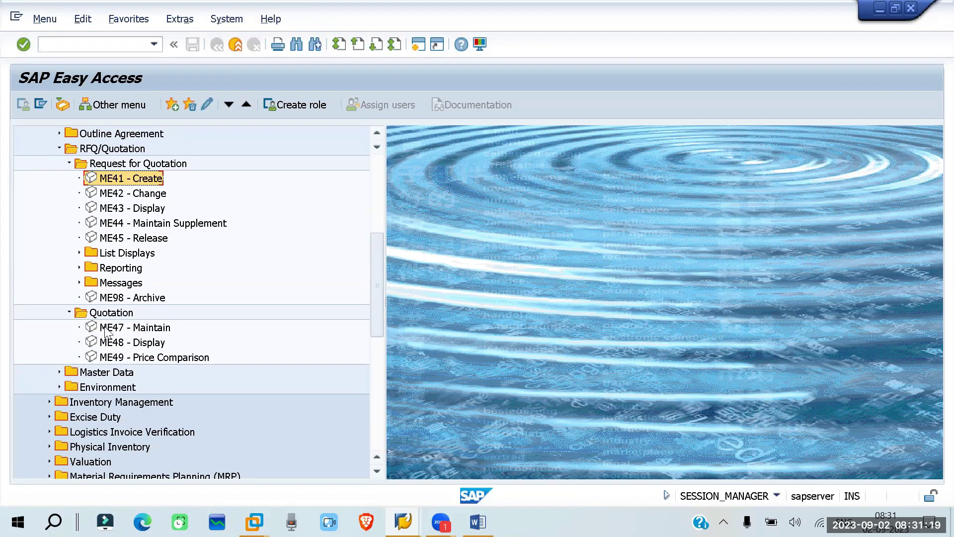
double_click(106, 328)
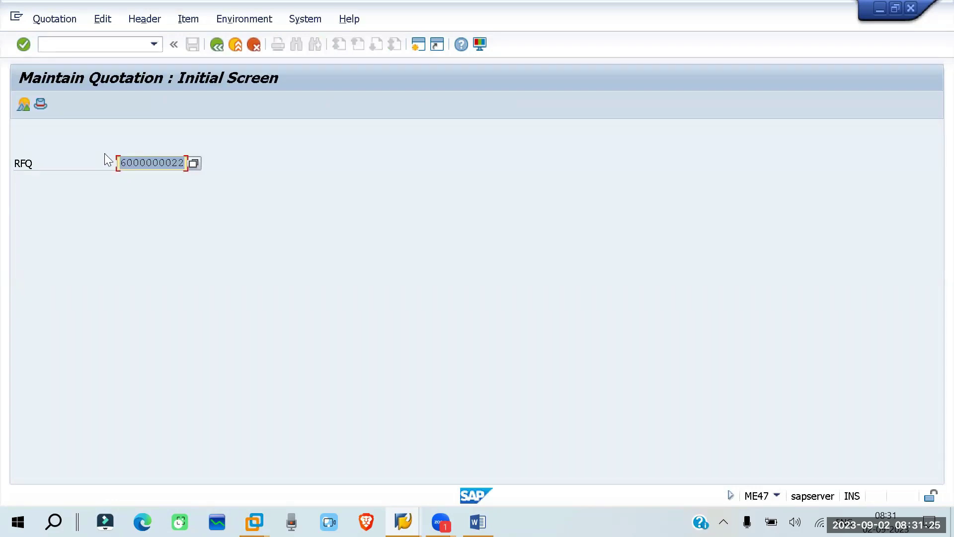
left_click(180, 163)
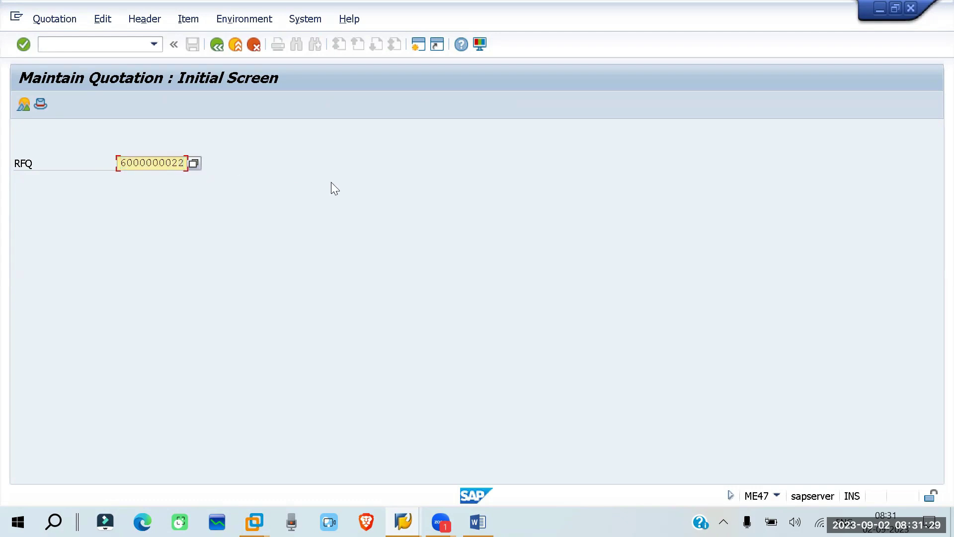
key("Delete")
type("1")
key("Return")
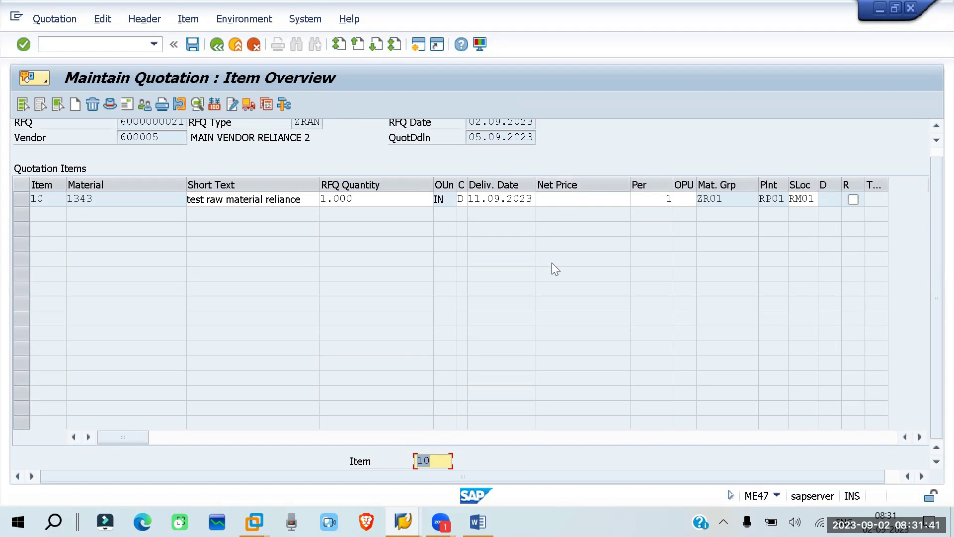
Enter a net price of 10 for item 10 and save.
scroll(552, 263, "up", 1)
left_click(577, 206)
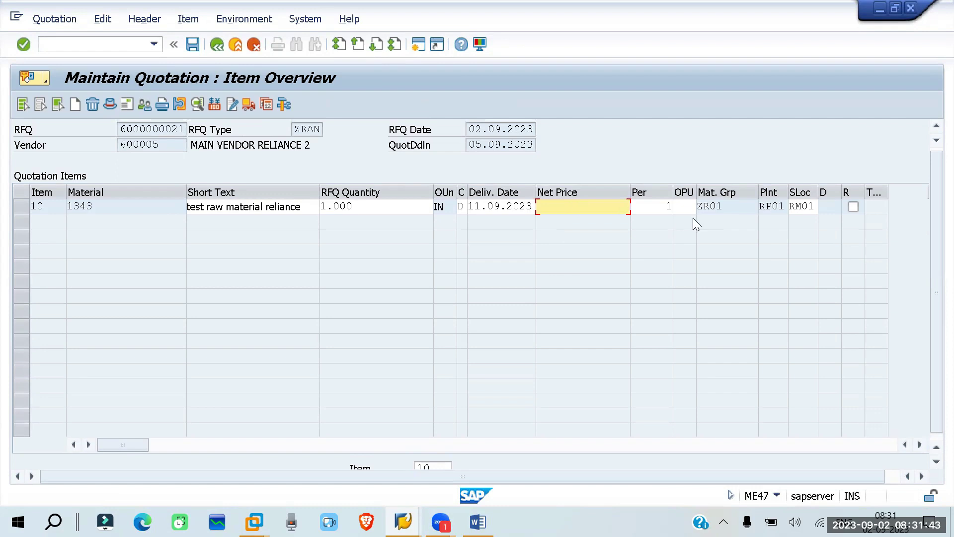
type("10")
key("Return")
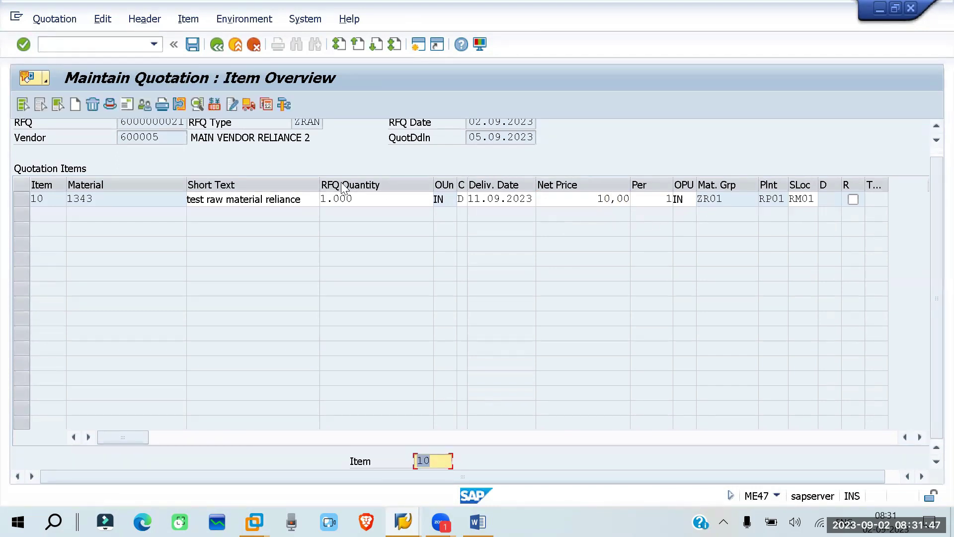
double_click(283, 191)
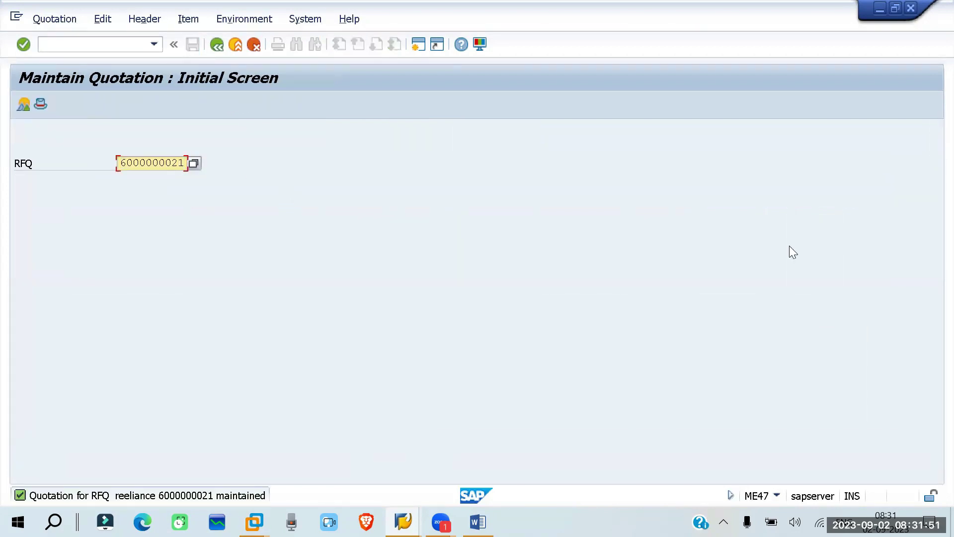
key("BackSpace")
type("2")
key("Return")
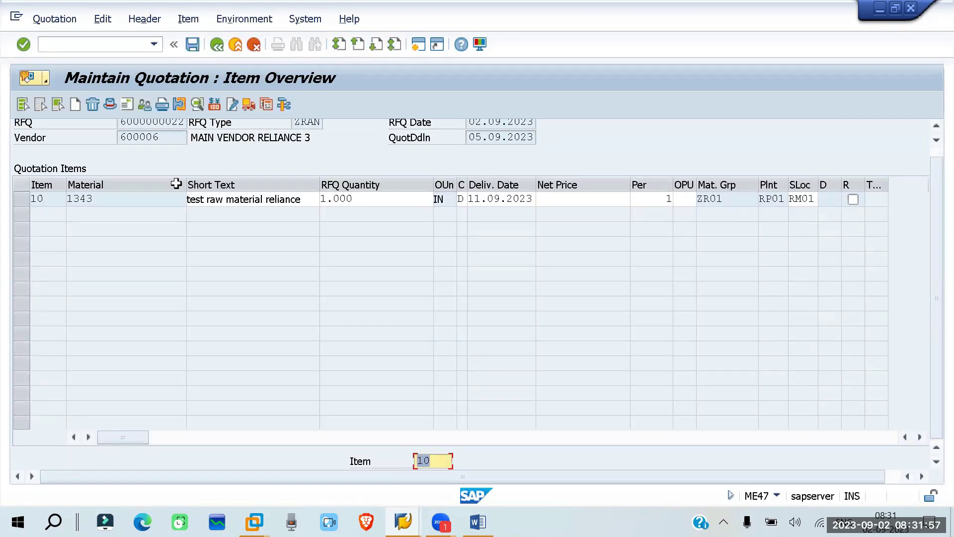
left_click(551, 199)
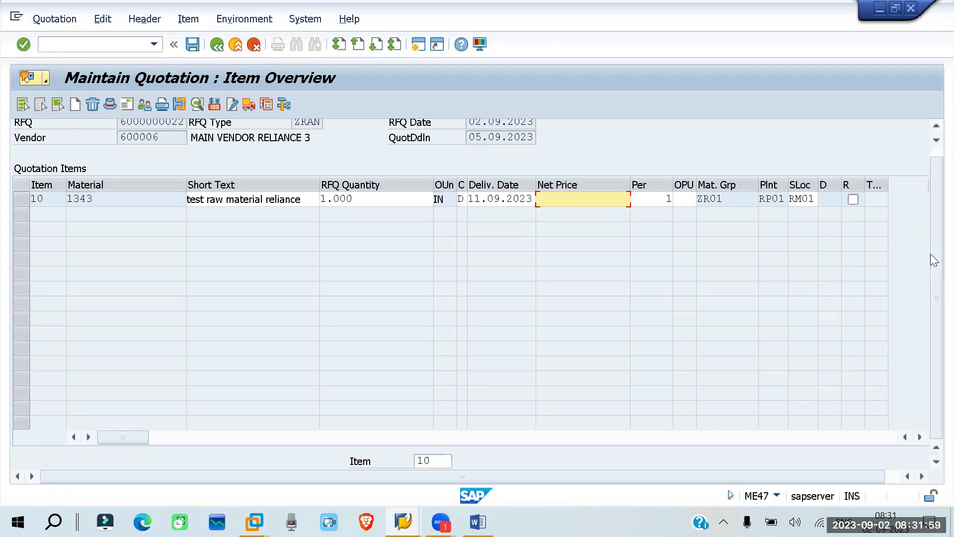
type("11")
key("Return")
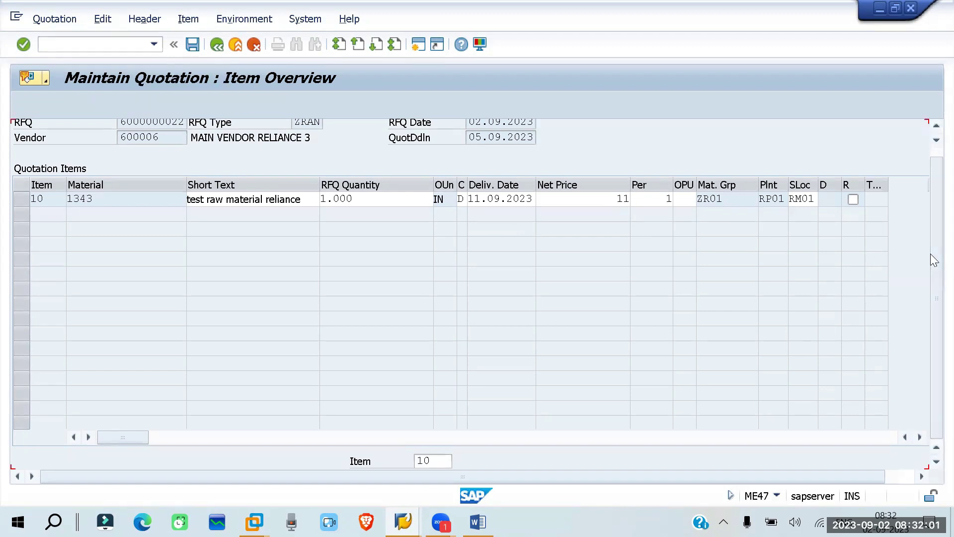
key("ctrl+s")
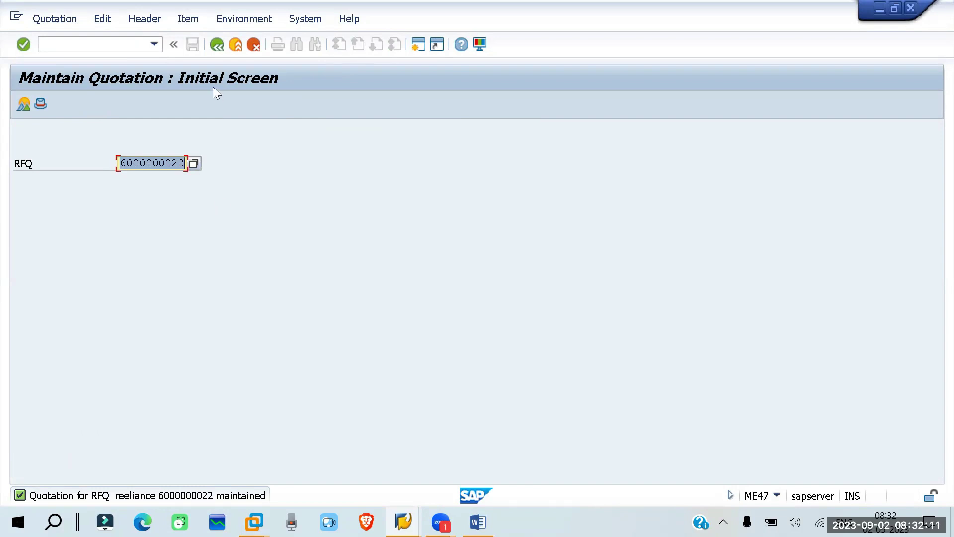
left_click(218, 61)
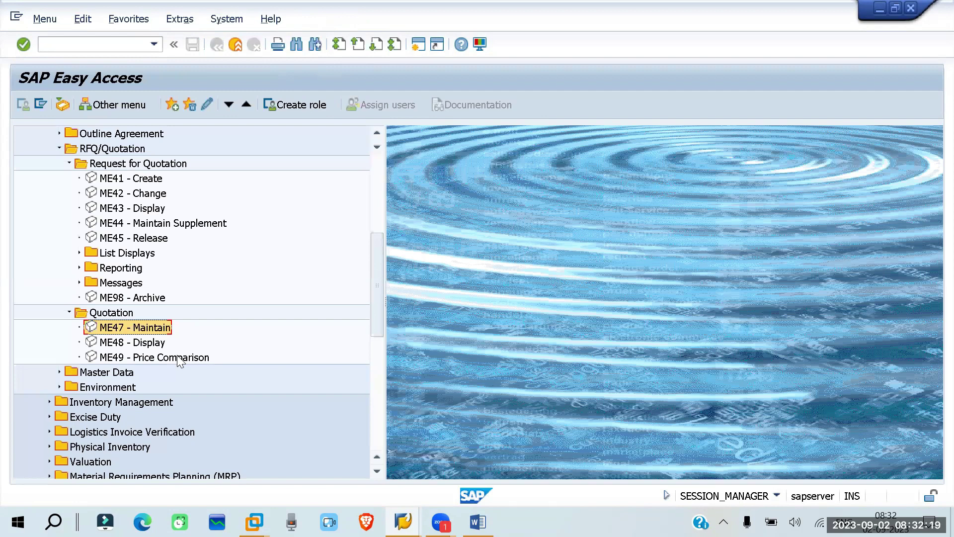
double_click(110, 357)
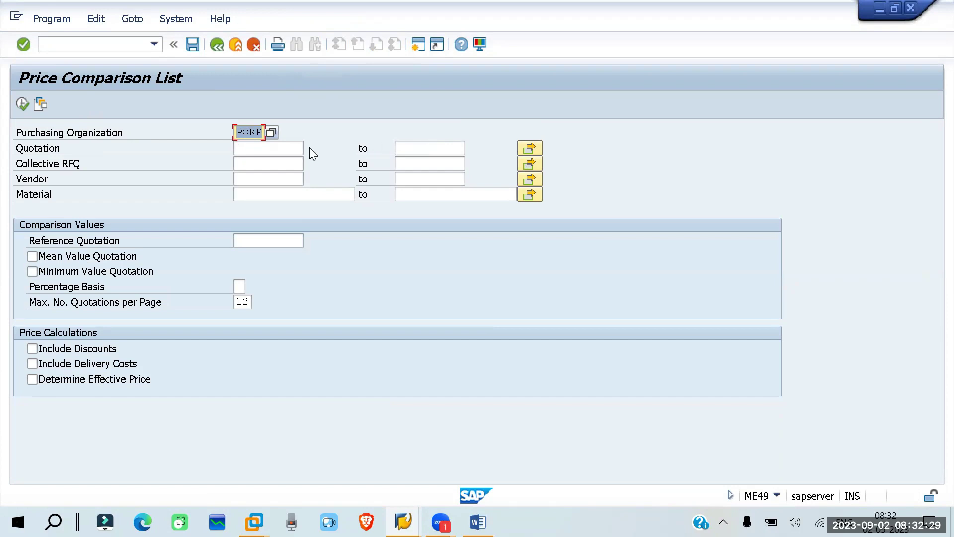
left_click(278, 149)
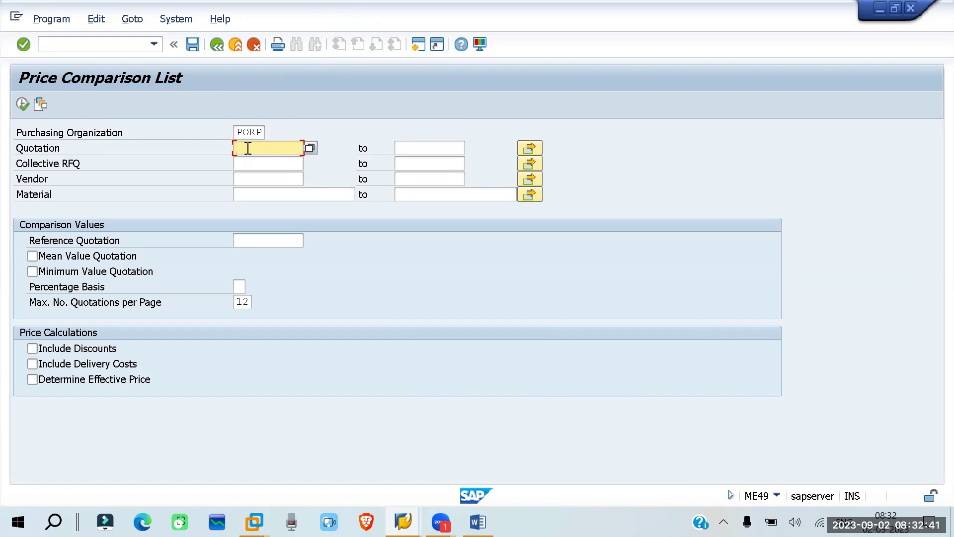
key("ctrl+v")
left_click(412, 149)
key("ctrl+v")
key("BackSpace")
type("2")
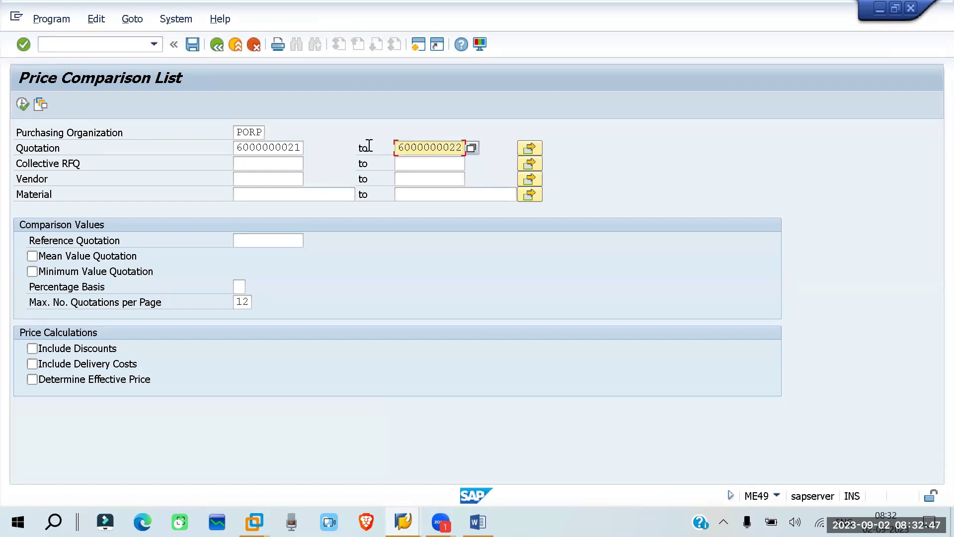
Clear the quotation range, enter collective RFQ 212 and execute.
left_click_drag(242, 151, 334, 157)
key("Delete")
left_click_drag(404, 150, 477, 146)
key("Delete")
left_click(270, 163)
type("212")
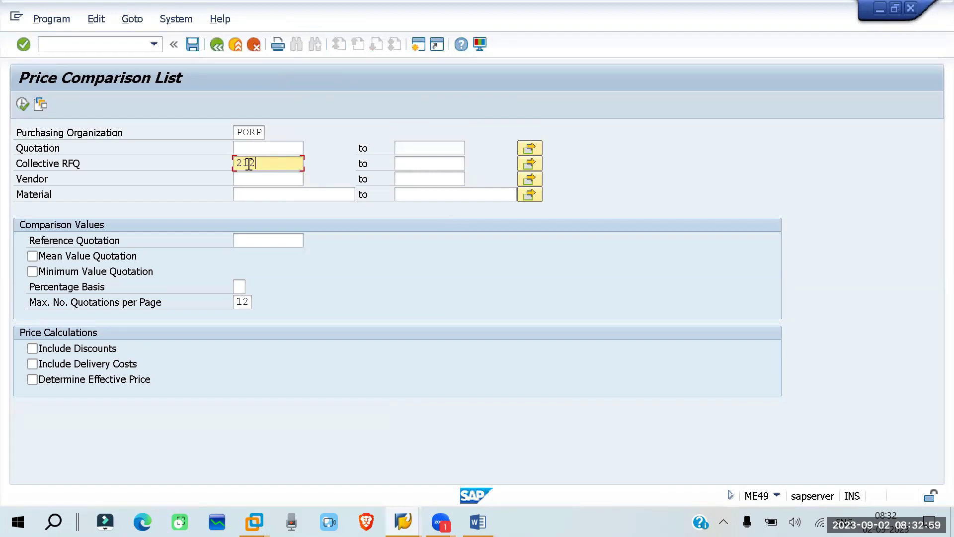
left_click(22, 107)
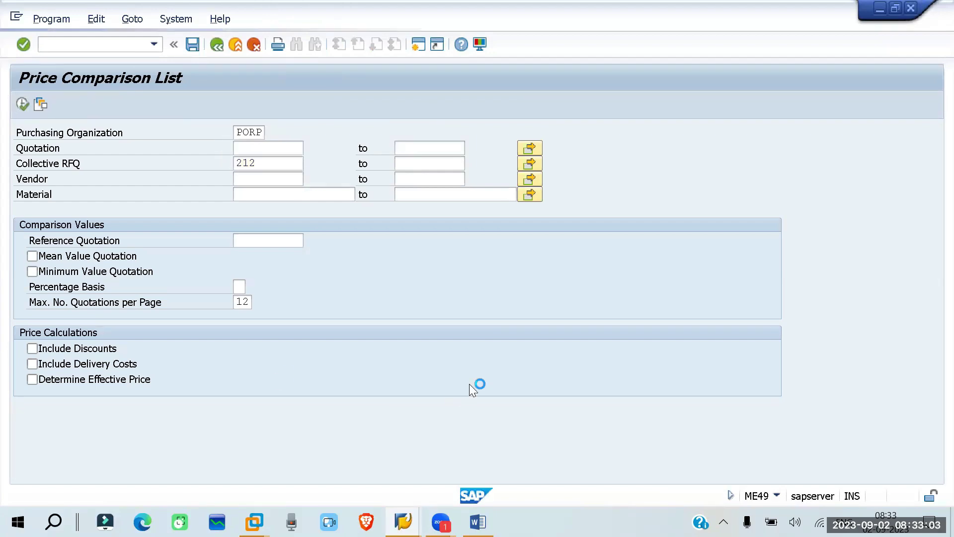
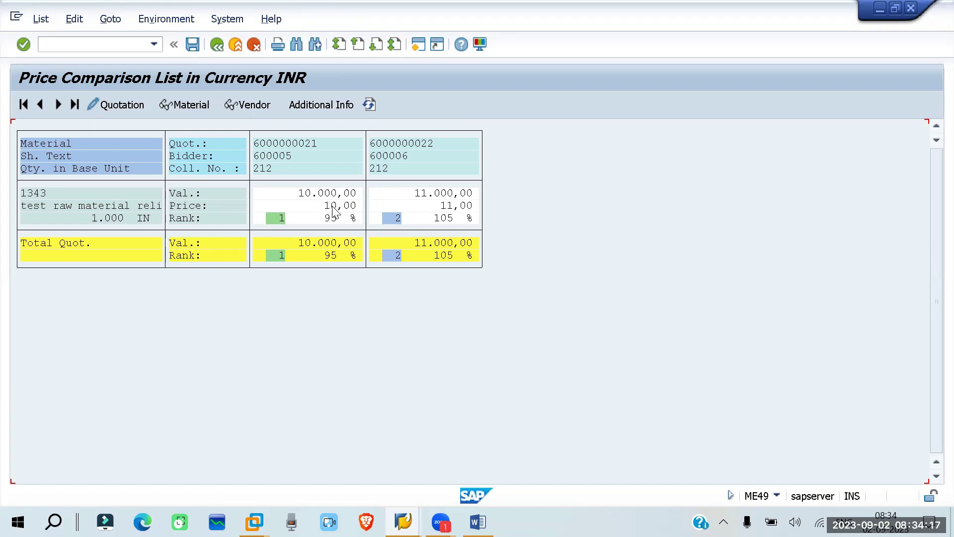
right_click(334, 211)
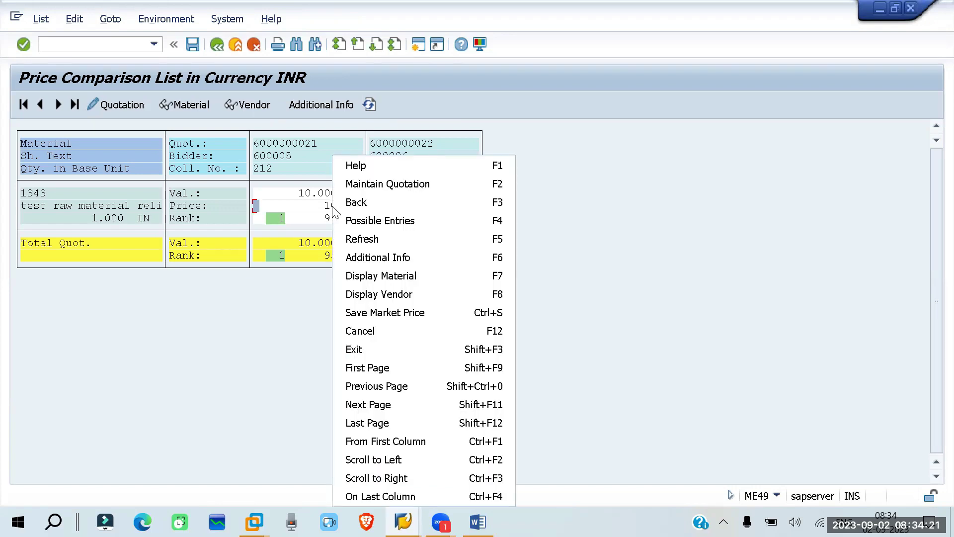
left_click(418, 315)
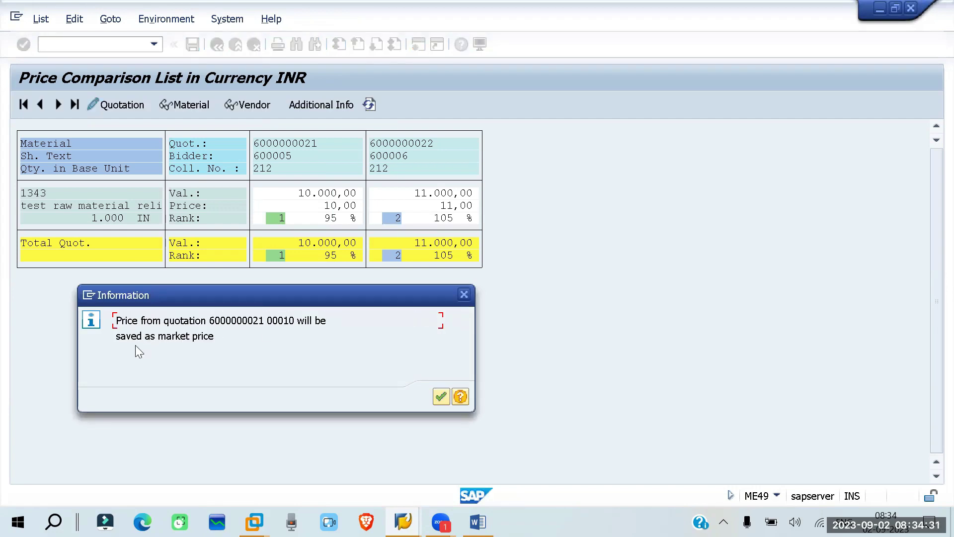
left_click(445, 397)
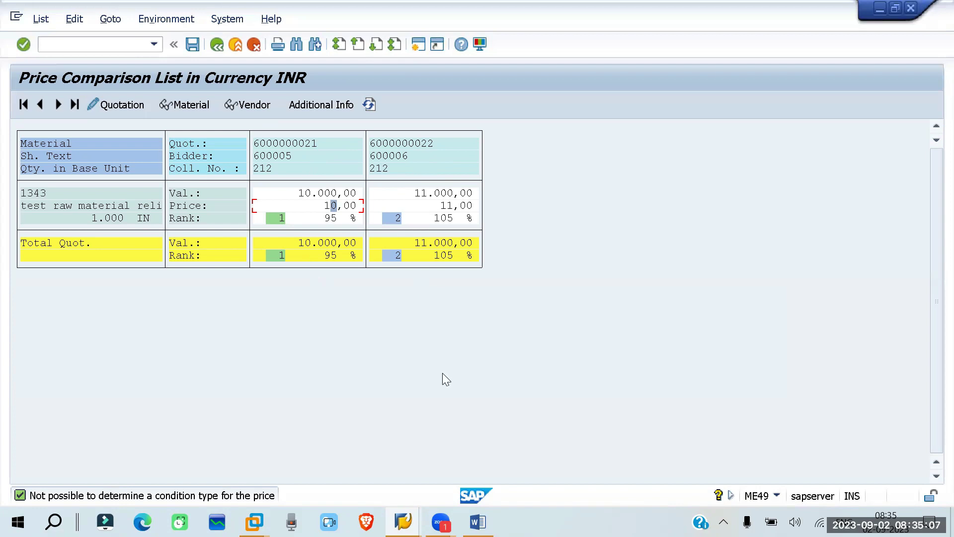
Run transaction ME49 to load the Message Output selection screen.
left_click(47, 44)
type("/nme")
type("49")
key("Return")
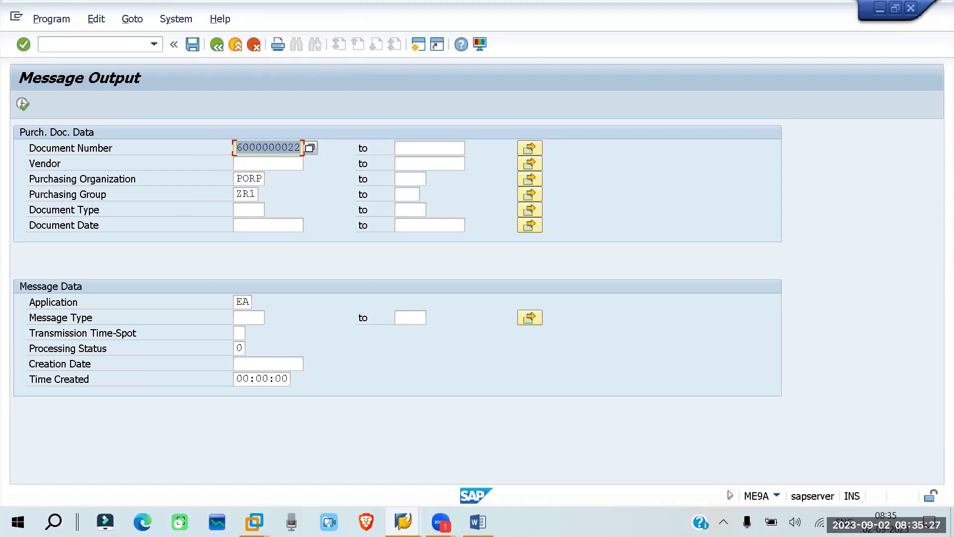
Return to the Message Output window and enter /ome43 for a new RFQ display session.
left_click(403, 521)
left_click(486, 471)
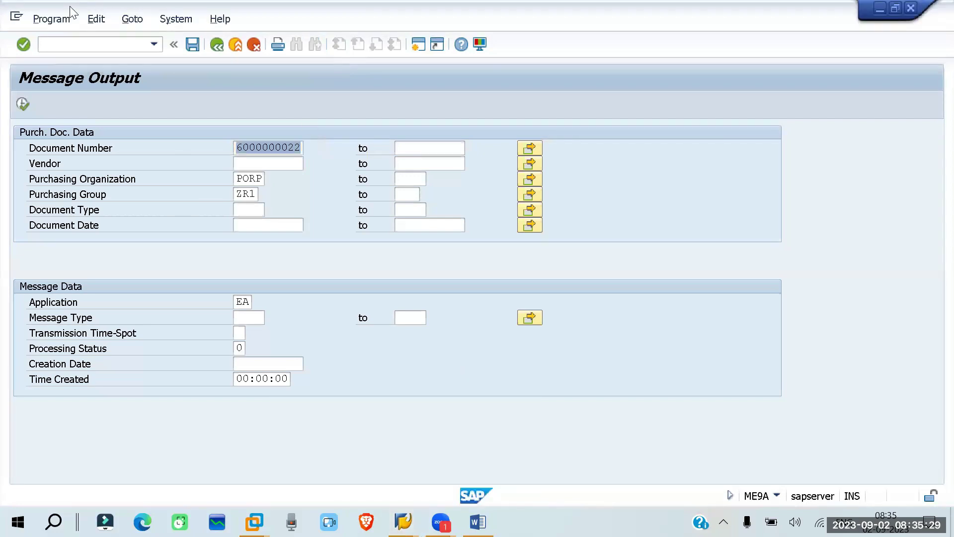
left_click(72, 46)
type("/ome43")
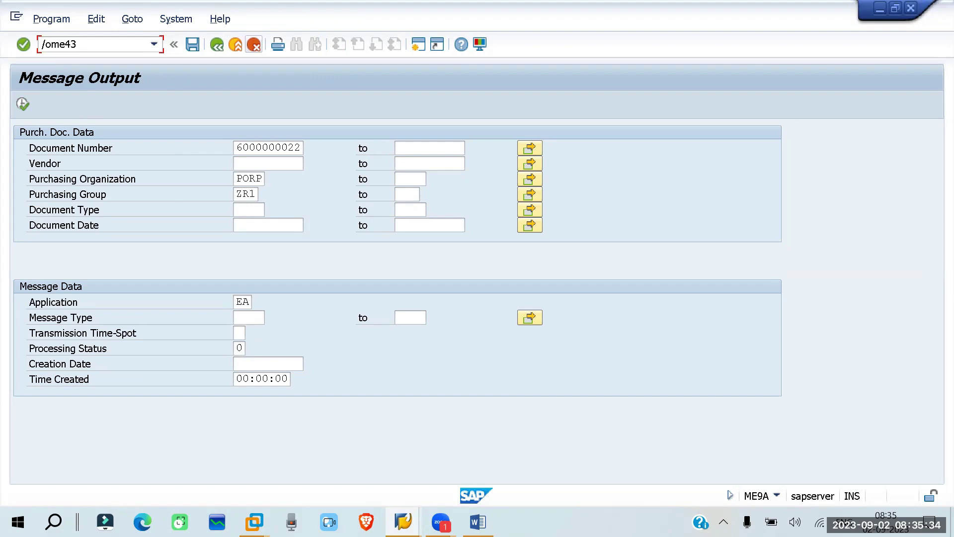
key("Return")
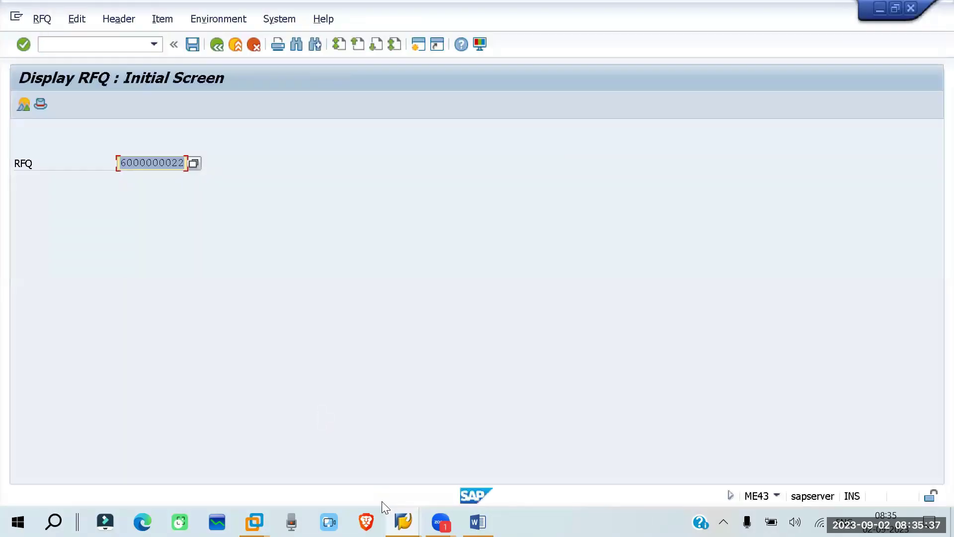
mouse_move(402, 522)
left_click(467, 457)
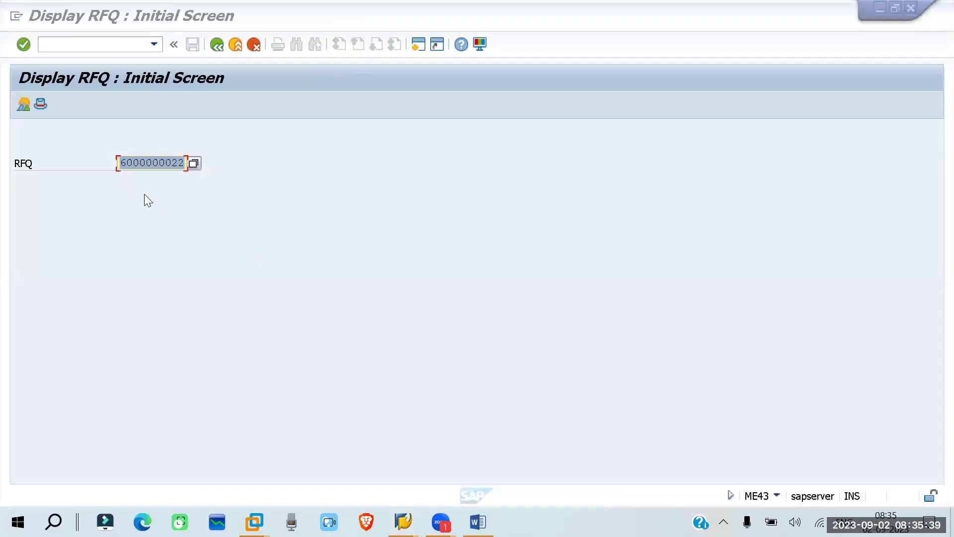
key("Return")
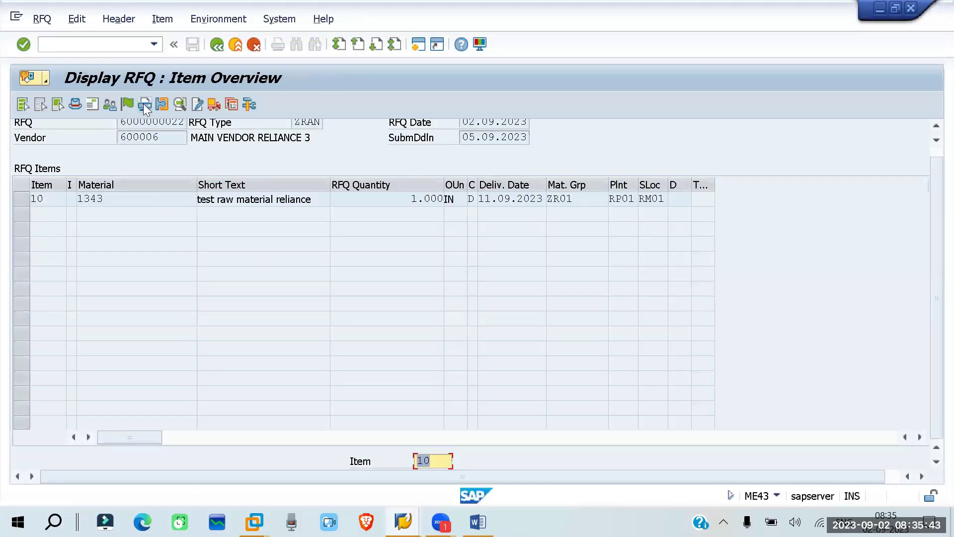
Check the NEU output's dispatch time stays Send immediately, then return to Message Output.
left_click(143, 103)
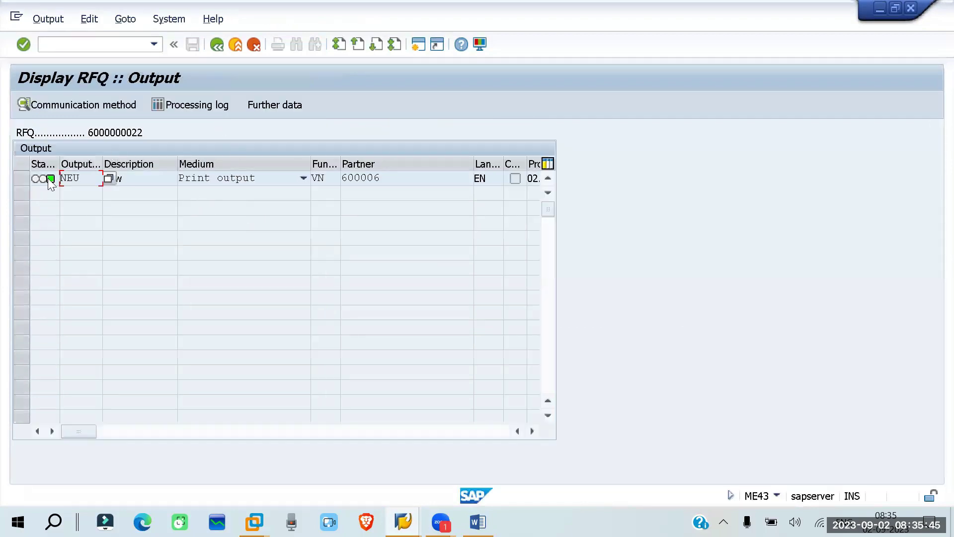
left_click(21, 178)
left_click(274, 104)
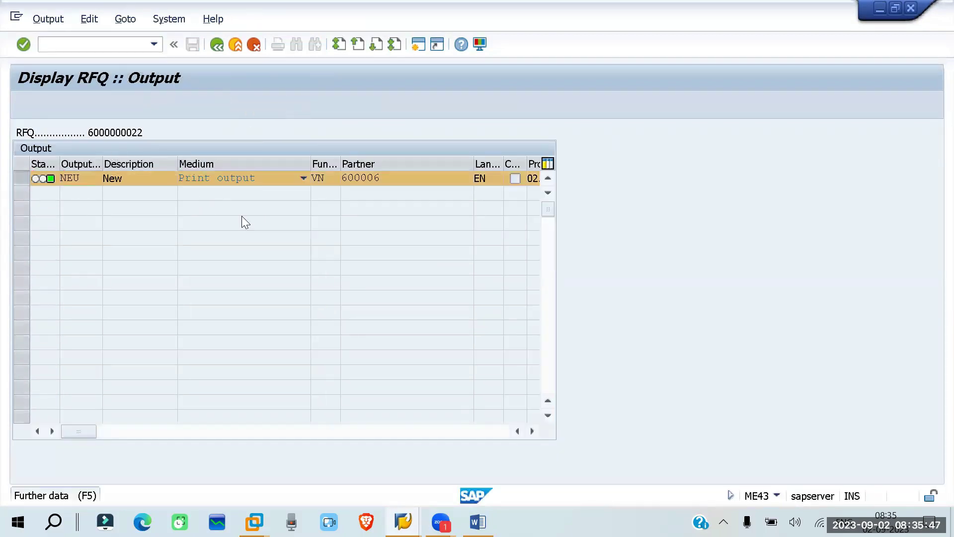
left_click(355, 241)
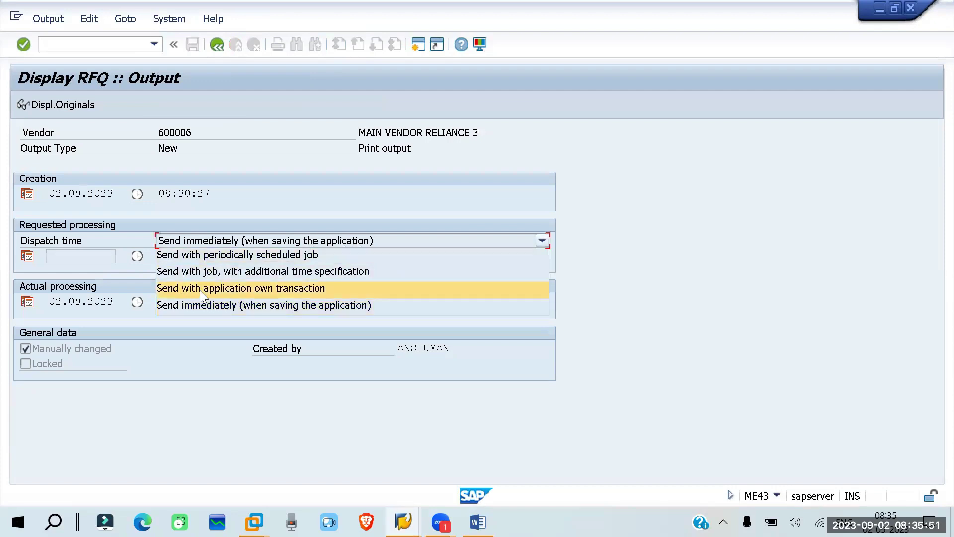
left_click(203, 304)
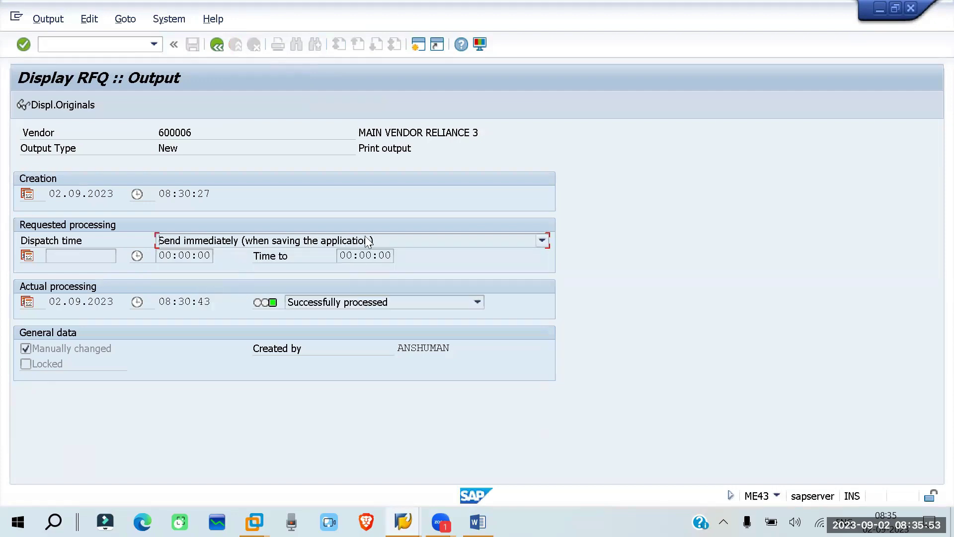
left_click(338, 241)
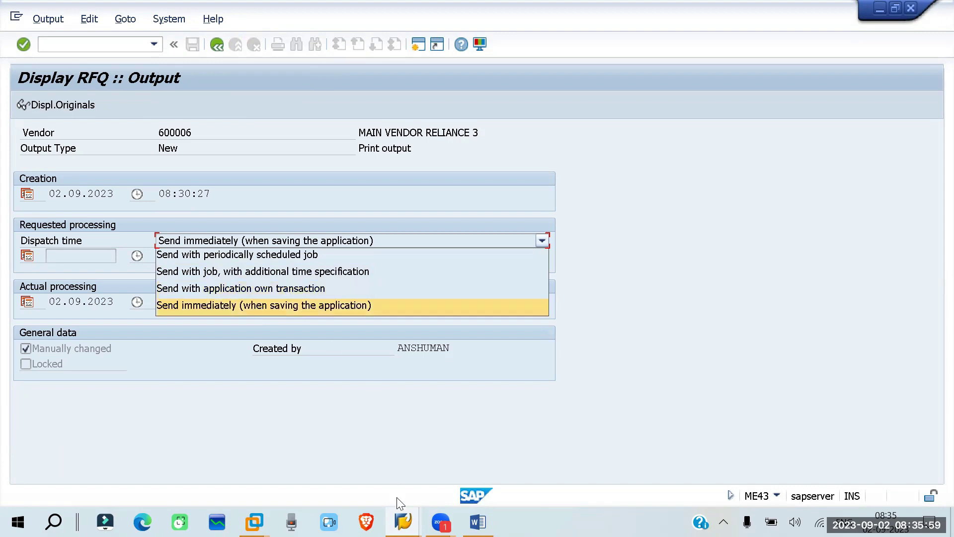
left_click(409, 516)
left_click(396, 452)
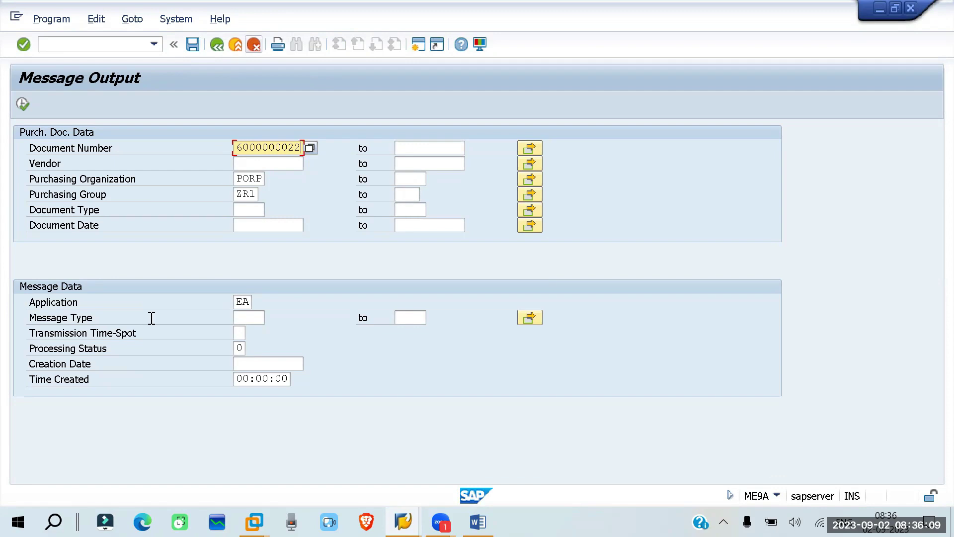
Enter NE as message type and review the Processing Status values without choosing one.
left_click(247, 317)
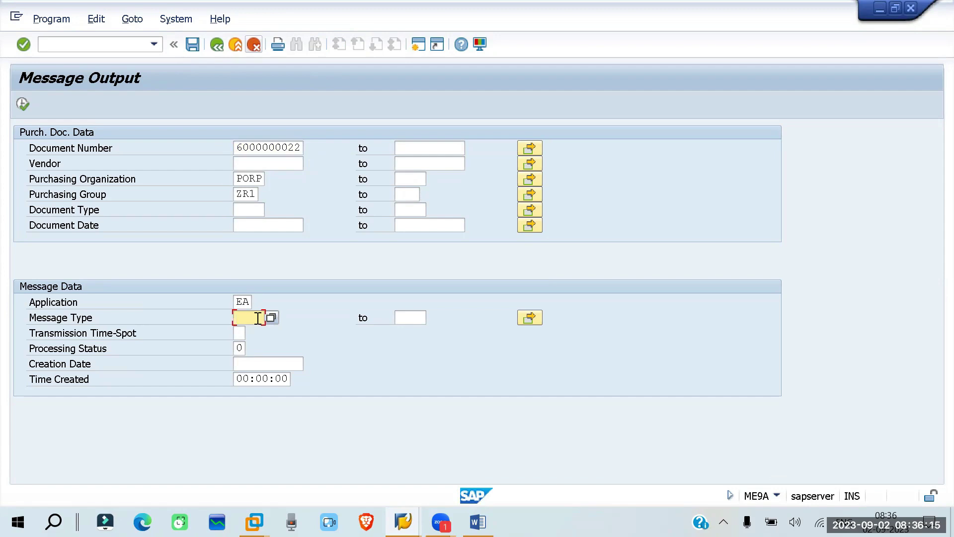
type("ne")
left_click(238, 349)
left_click(252, 349)
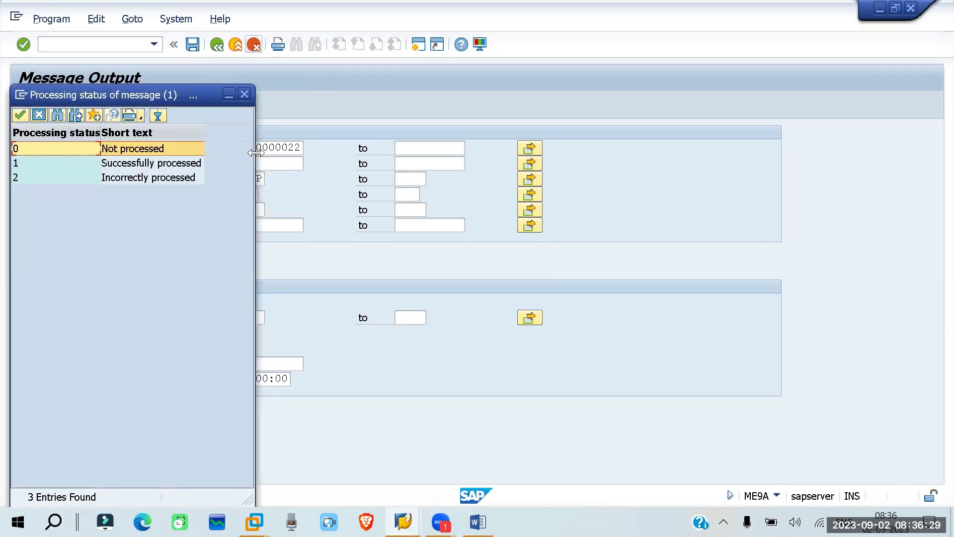
left_click_drag(256, 153, 570, 187)
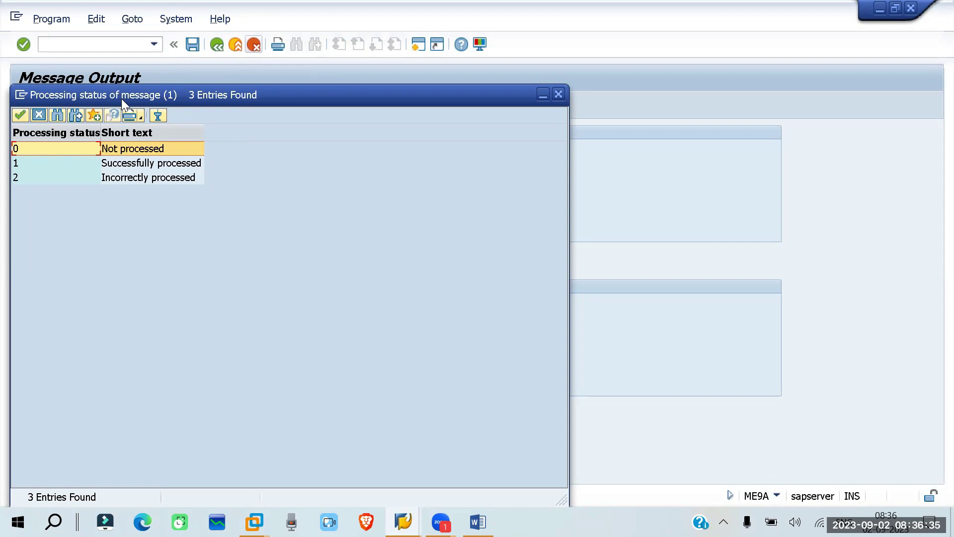
left_click_drag(121, 98, 8, 107)
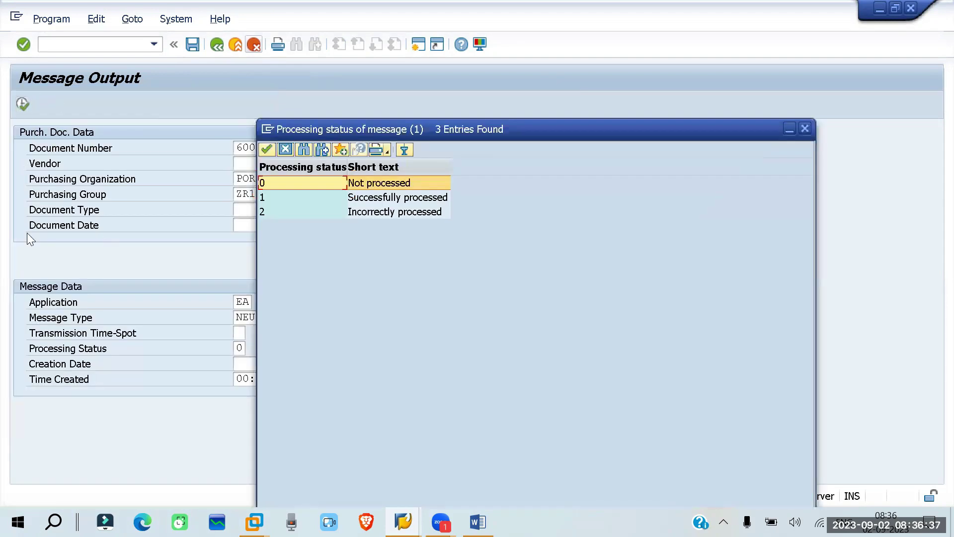
left_click(281, 195)
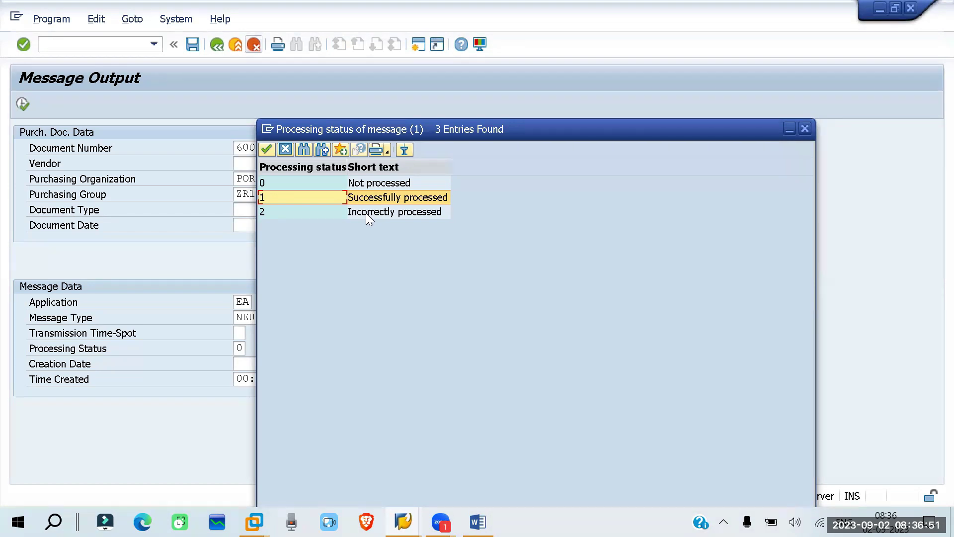
left_click(295, 214)
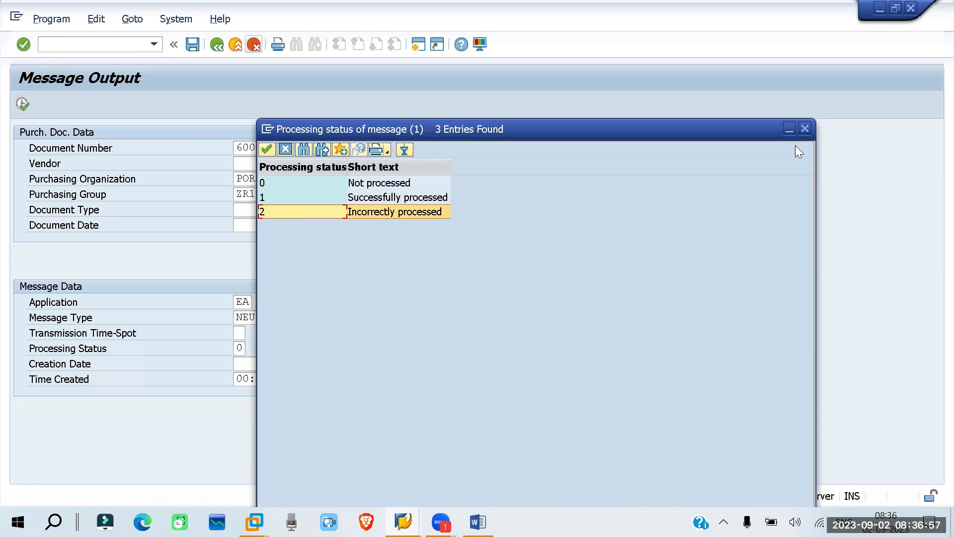
left_click(804, 129)
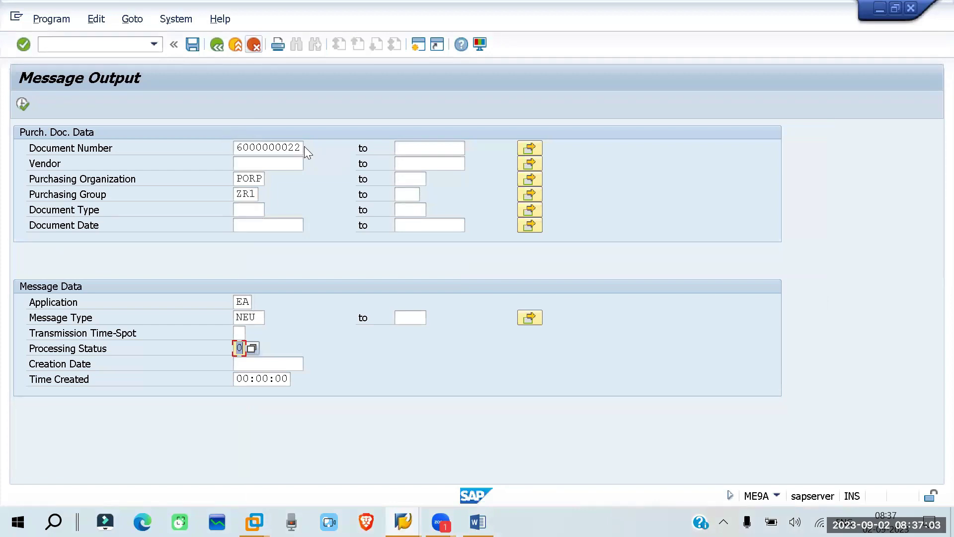
Replace the message type with ABSA and execute the selection.
left_click(255, 316)
key("BackSpace")
key("BackSpace")
key("BackSpace")
type("absa")
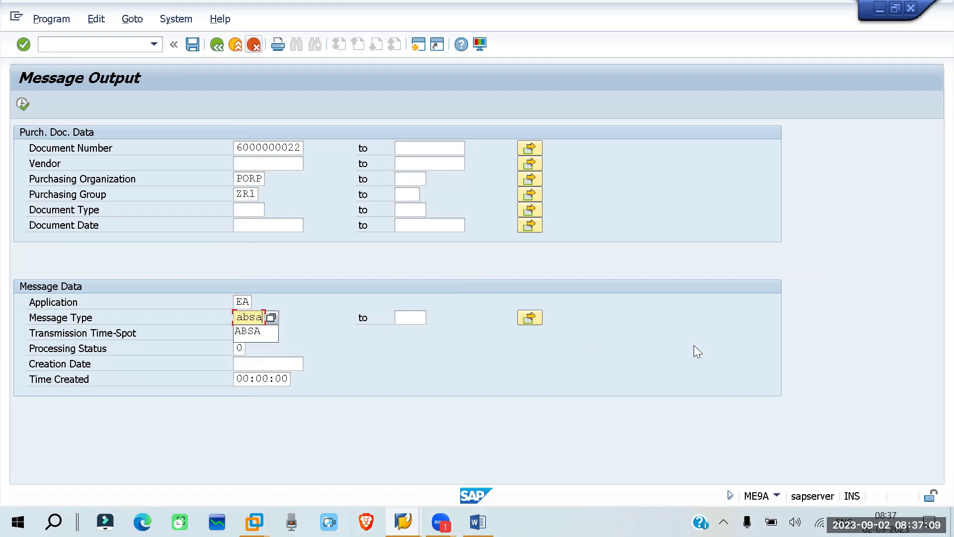
left_click(248, 331)
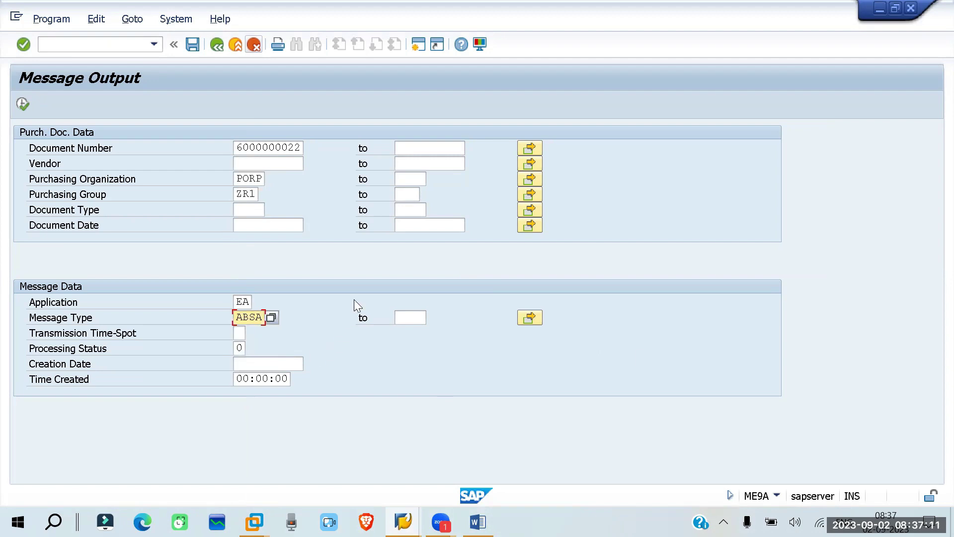
left_click(22, 101)
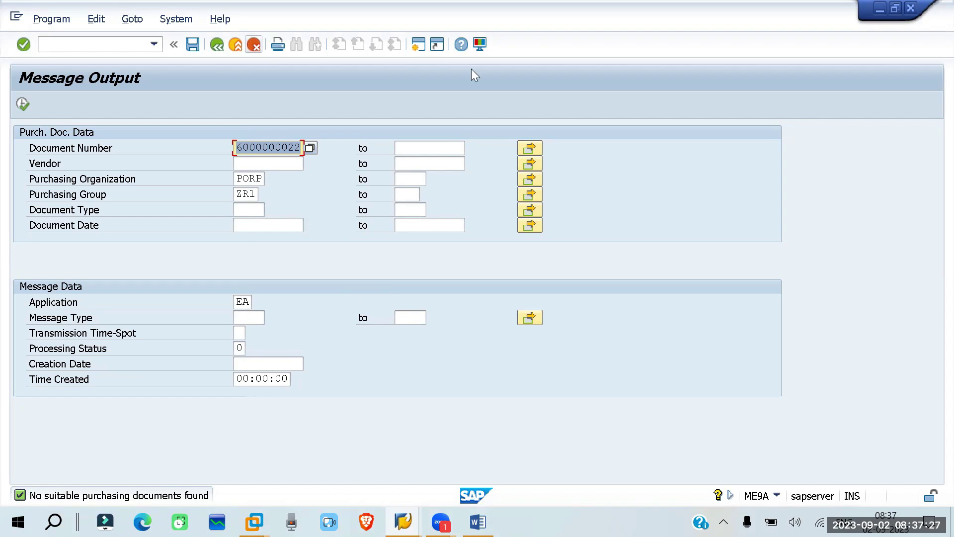
left_click(244, 301)
left_click(258, 302)
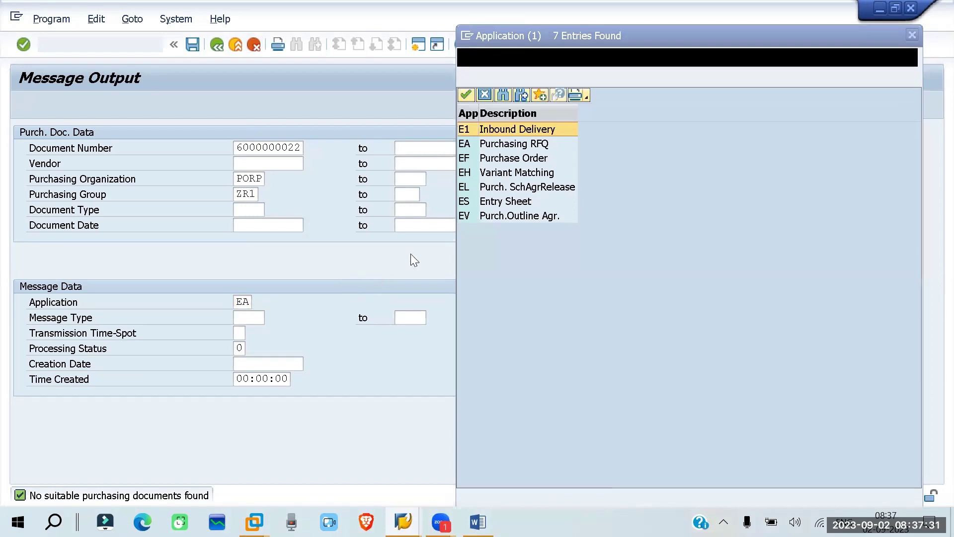
left_click(532, 142)
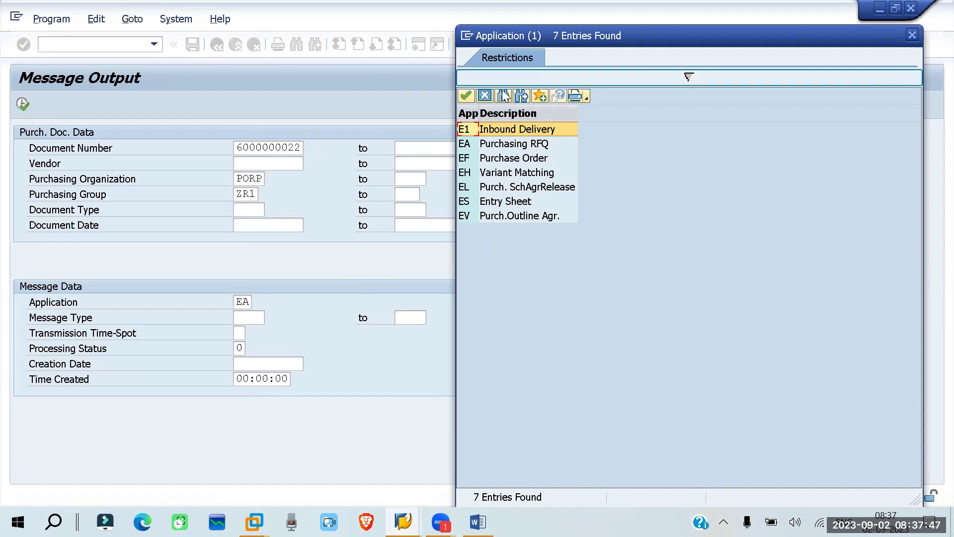
left_click(912, 34)
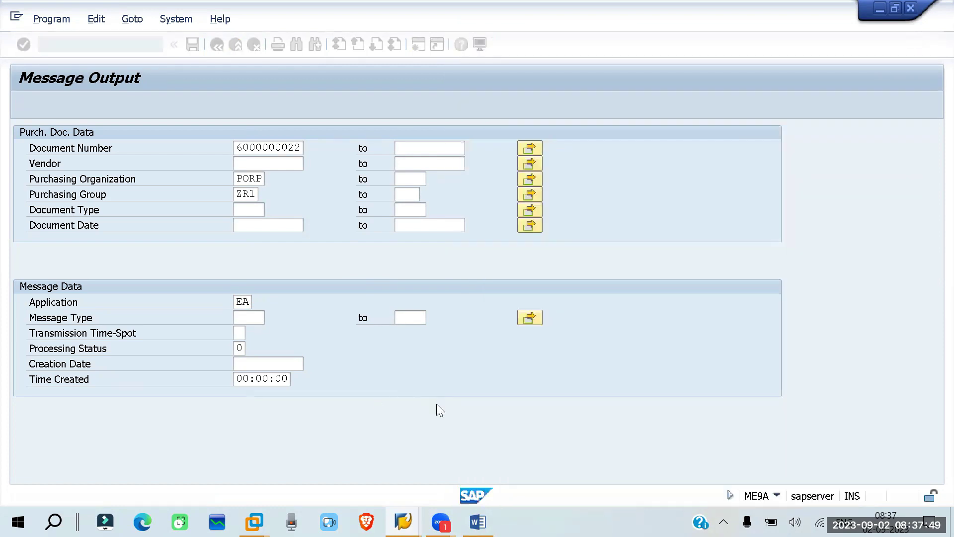
left_click(114, 44)
type("/n")
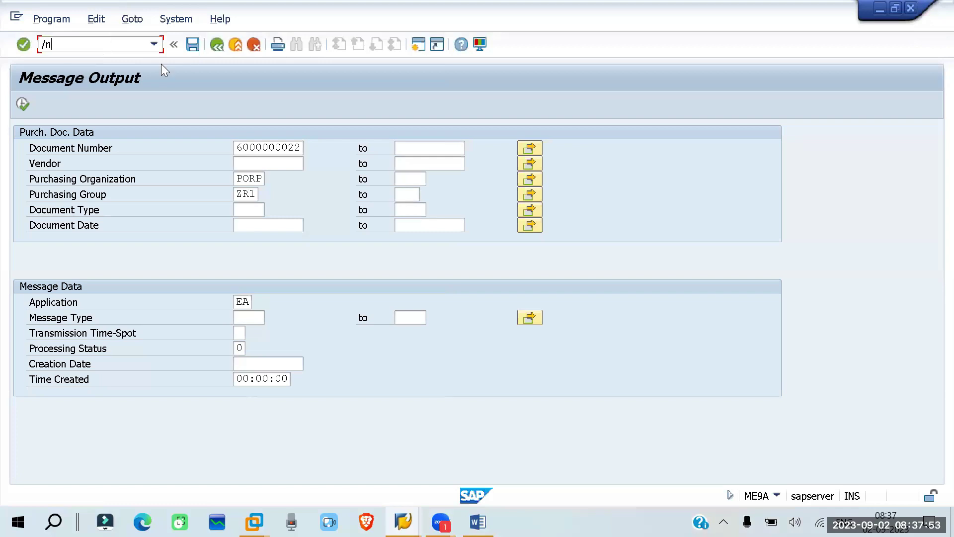
type("me47")
key("Return")
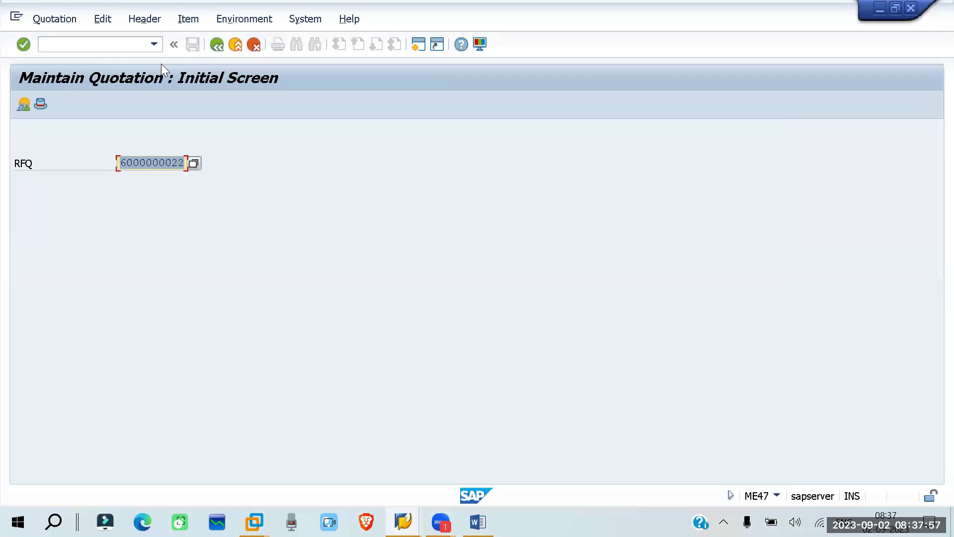
key("Return")
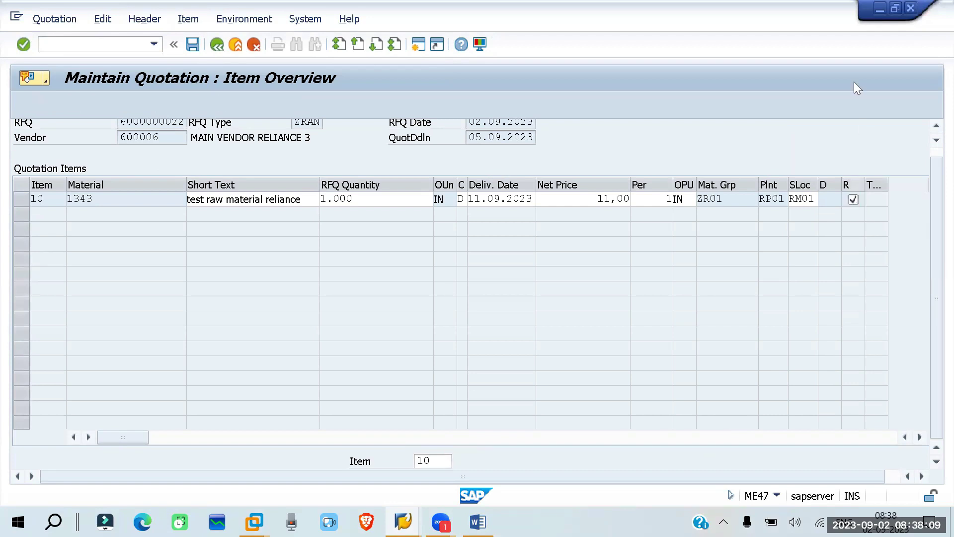
key("Tab")
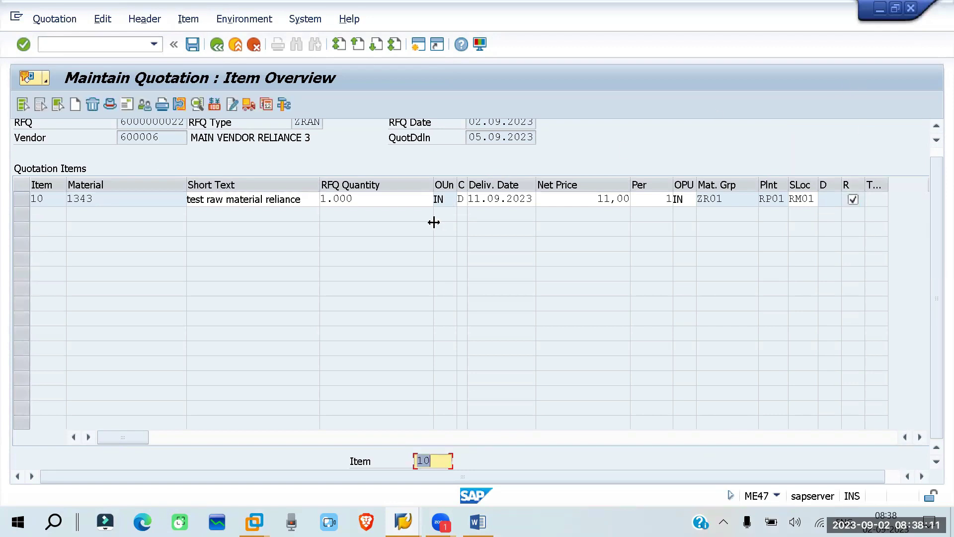
key("ctrl+s")
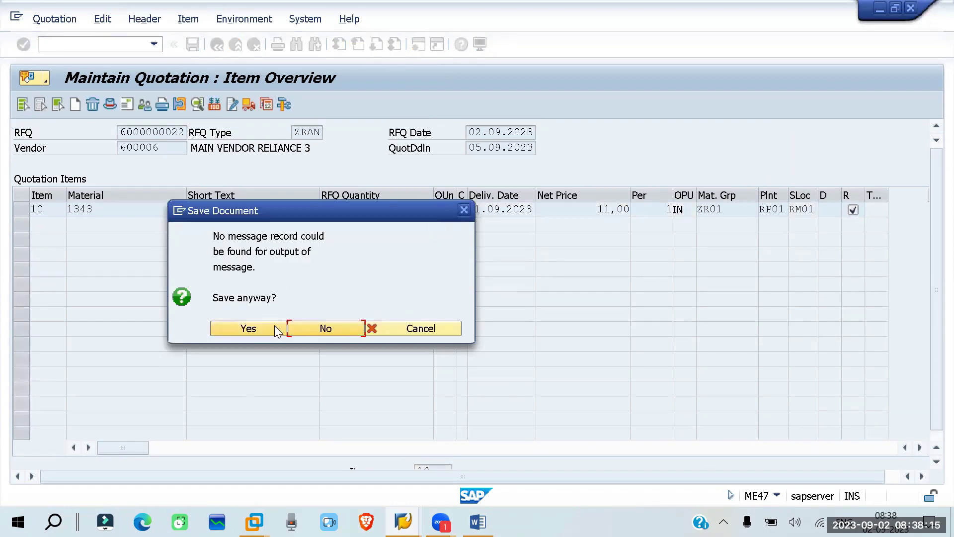
left_click(463, 209)
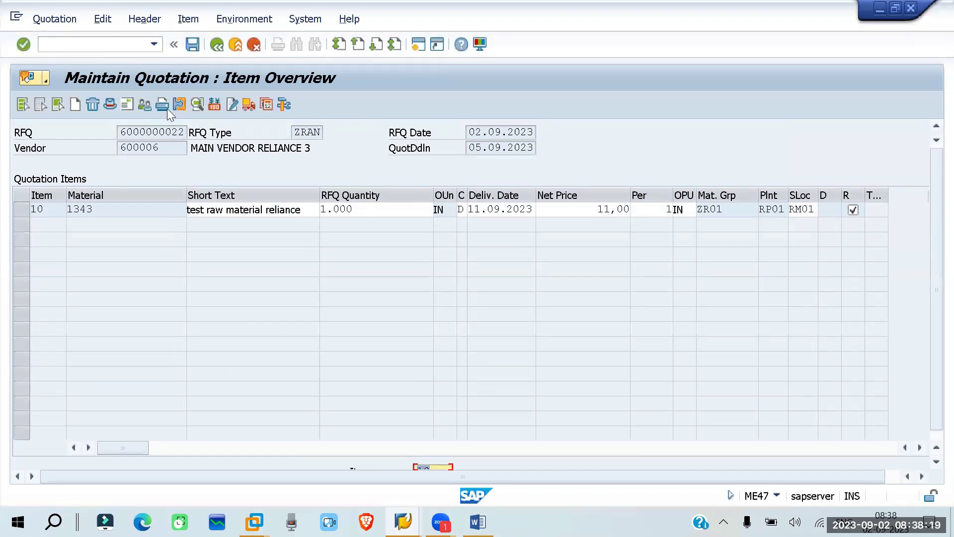
Display item 10's full details, including the rejection indicator, and return to the item list.
left_click(179, 104)
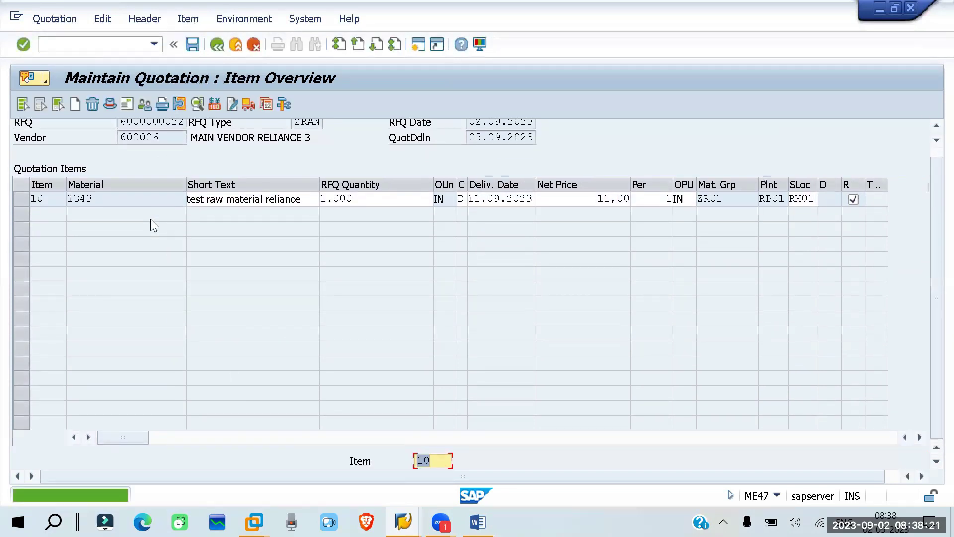
left_click(26, 199)
left_click(177, 109)
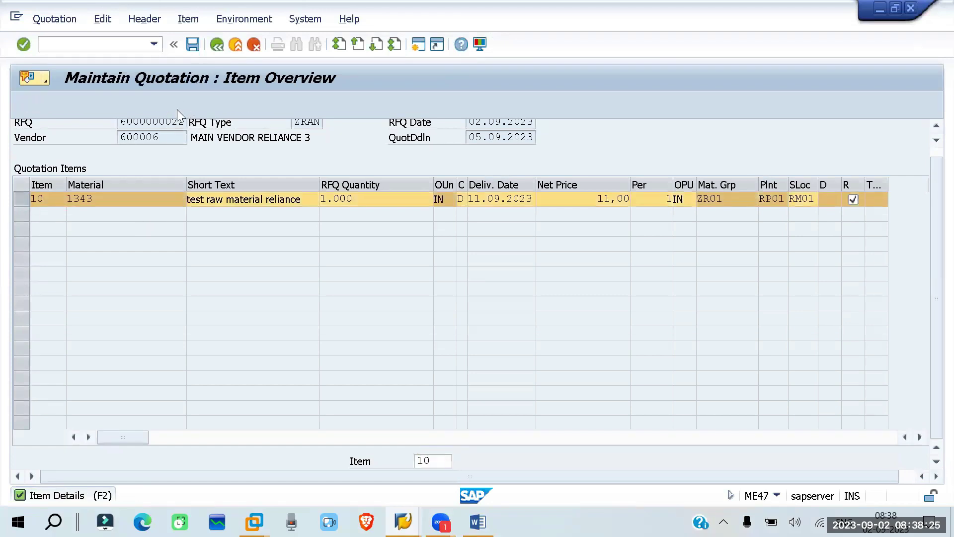
left_click(216, 44)
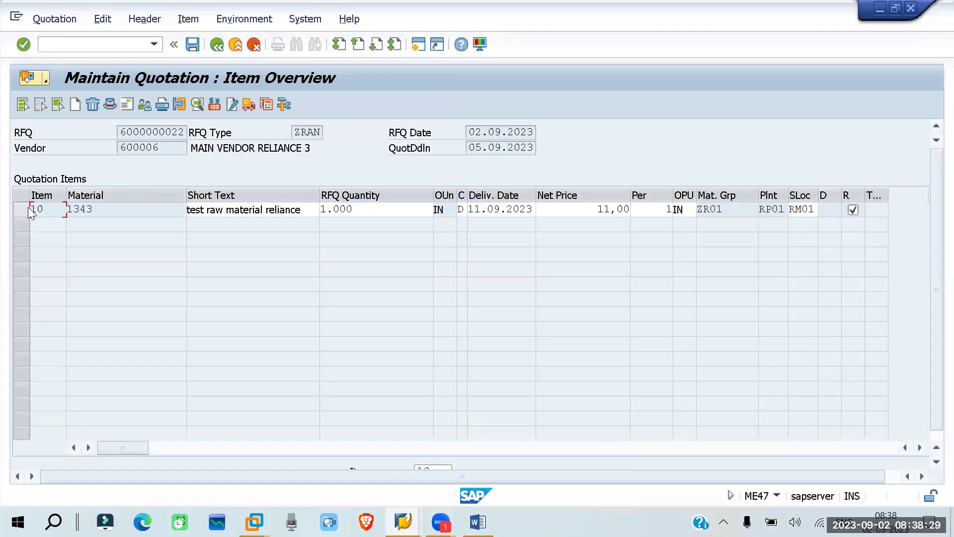
Add an ABSA output type row to item 10's quotation messages.
left_click(22, 209)
left_click(159, 104)
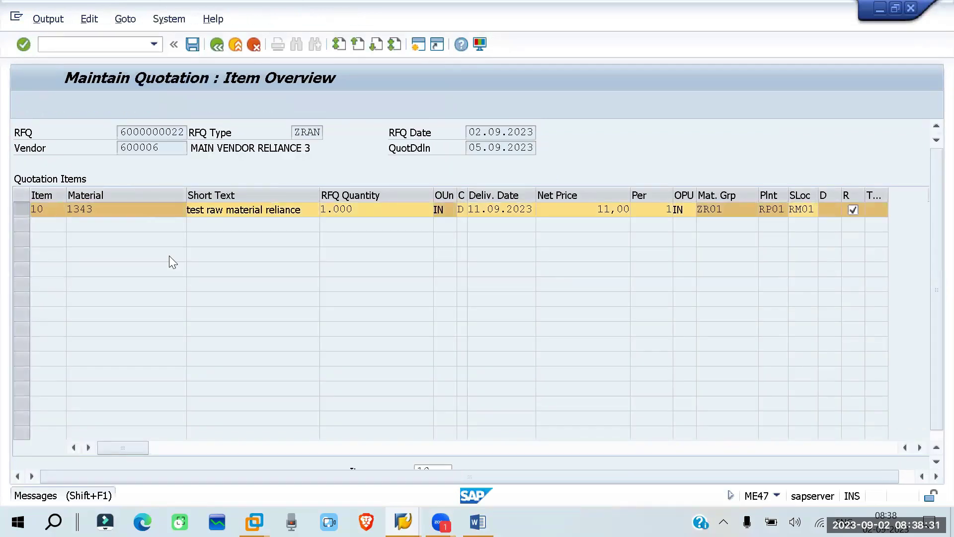
type("absa")
key("Return")
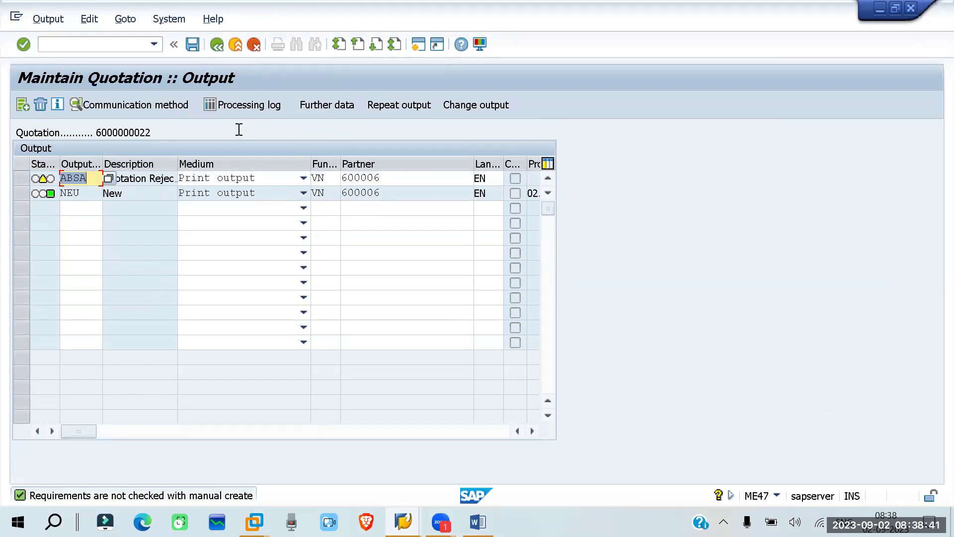
Set ABSA dispatch to 'Send with application own transaction' on printer LP01, then save.
left_click(344, 105)
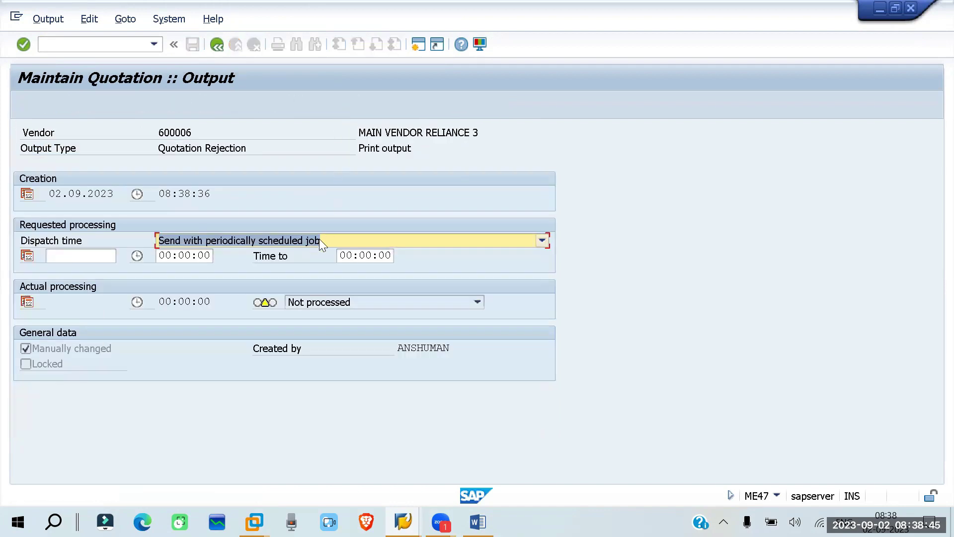
left_click(319, 240)
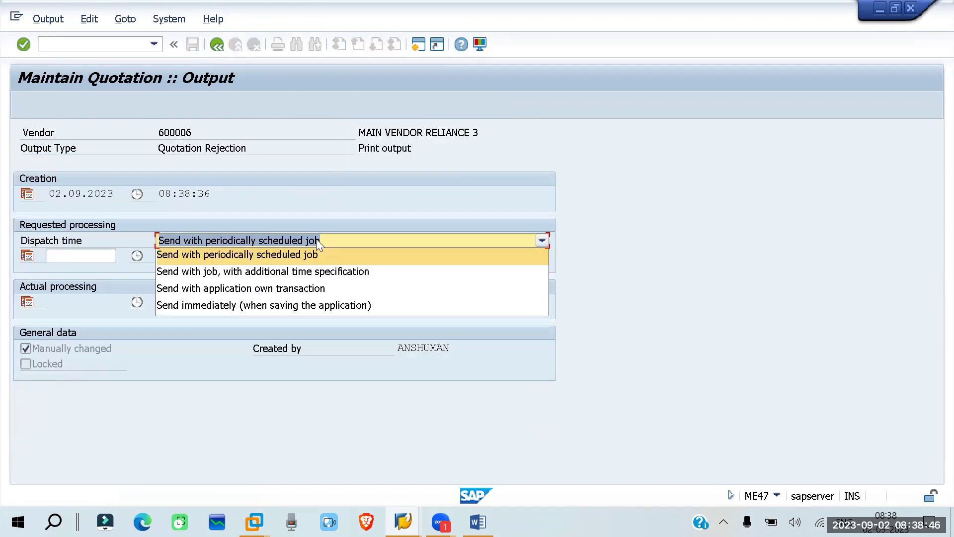
left_click(220, 289)
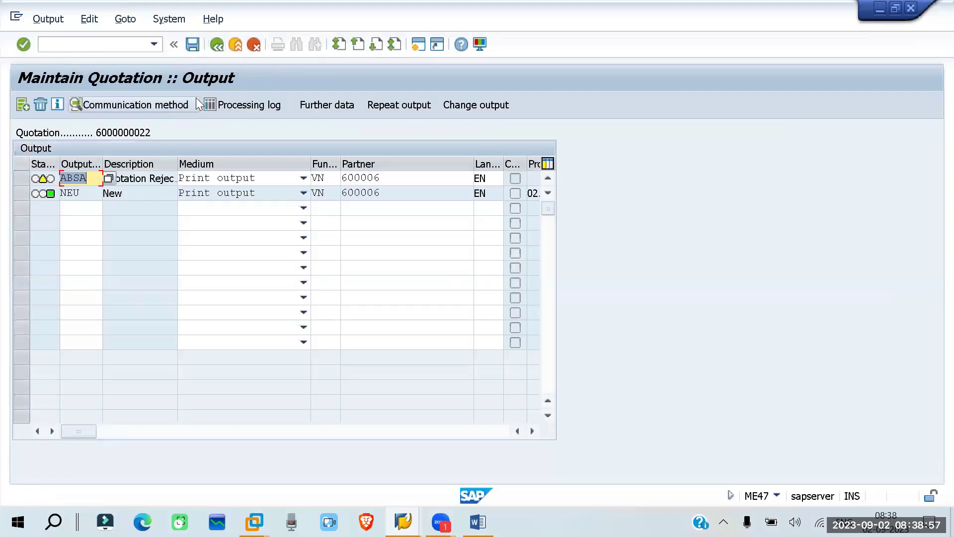
left_click(197, 100)
left_click(188, 194)
left_click(183, 209)
key("Return")
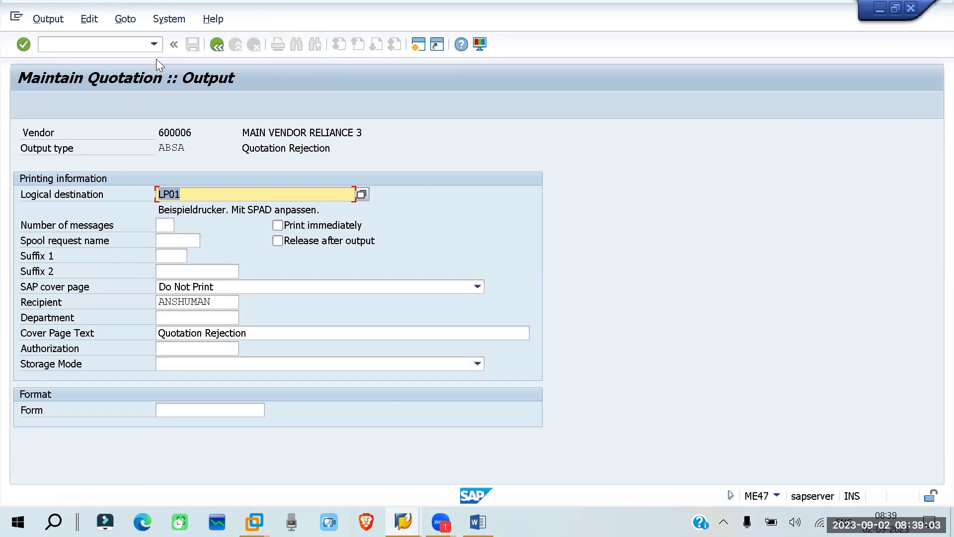
key("F3")
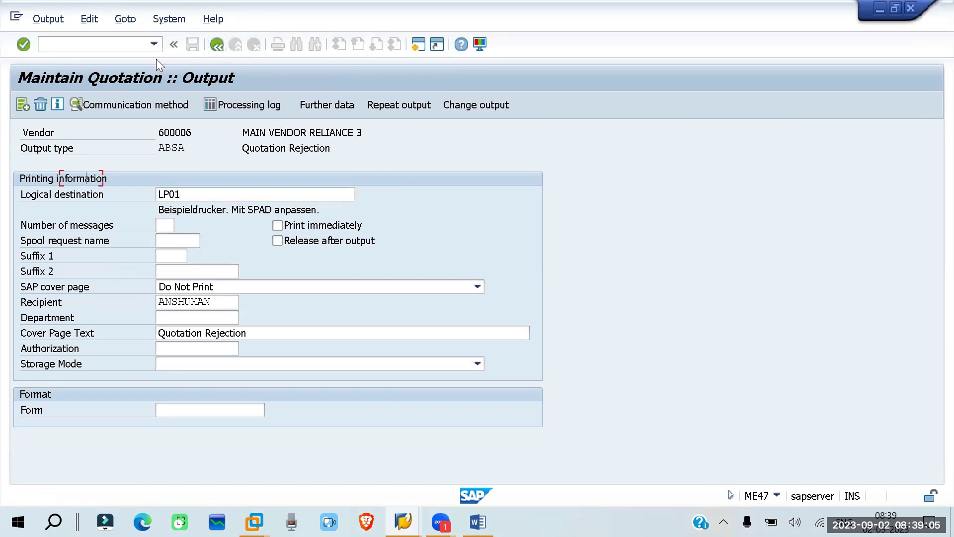
key("F3")
key("ctrl+s")
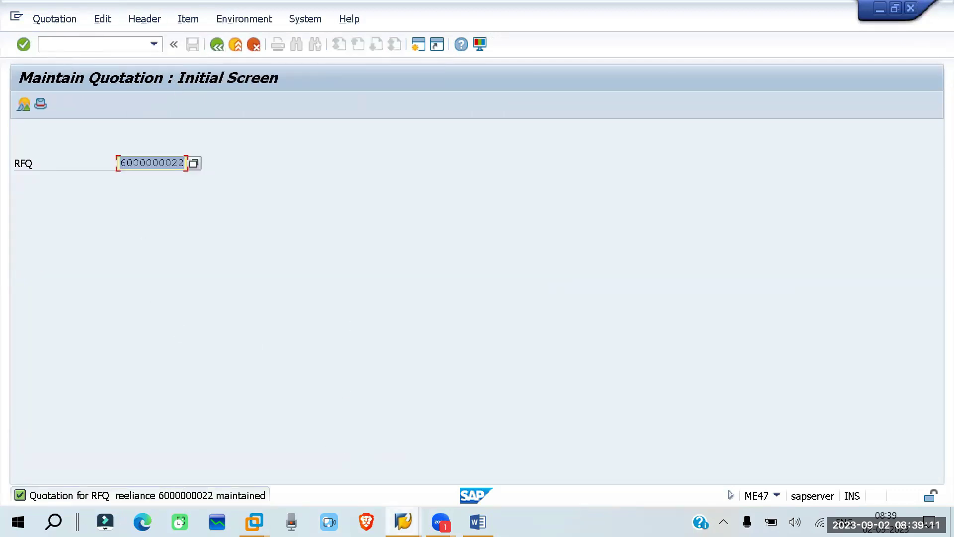
Switch back to the RFQ output window and start transaction ME9A.
mouse_move(403, 521)
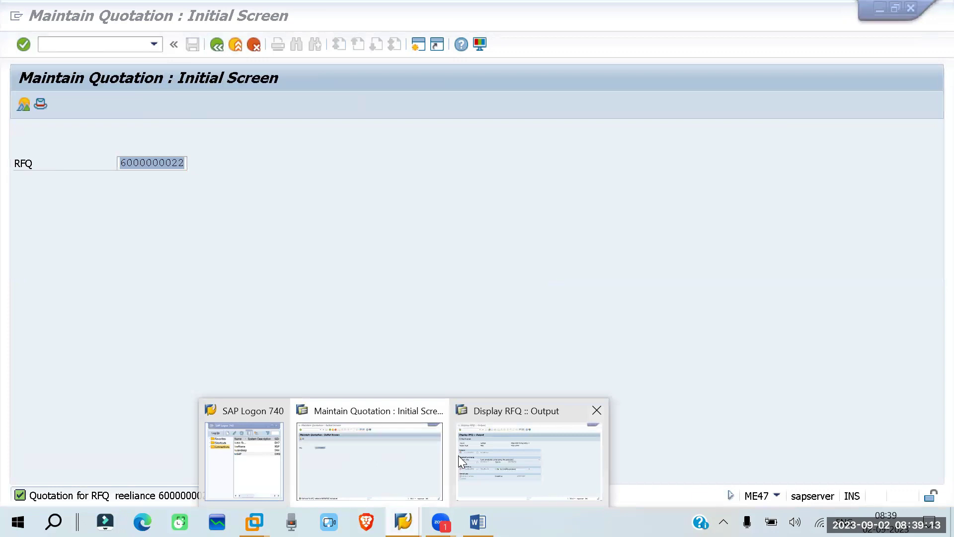
left_click(357, 468)
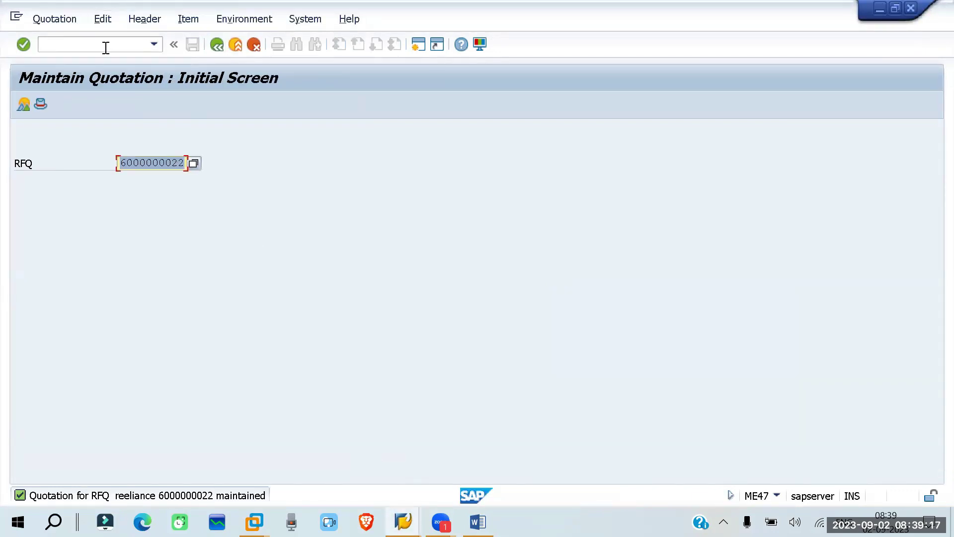
mouse_move(403, 522)
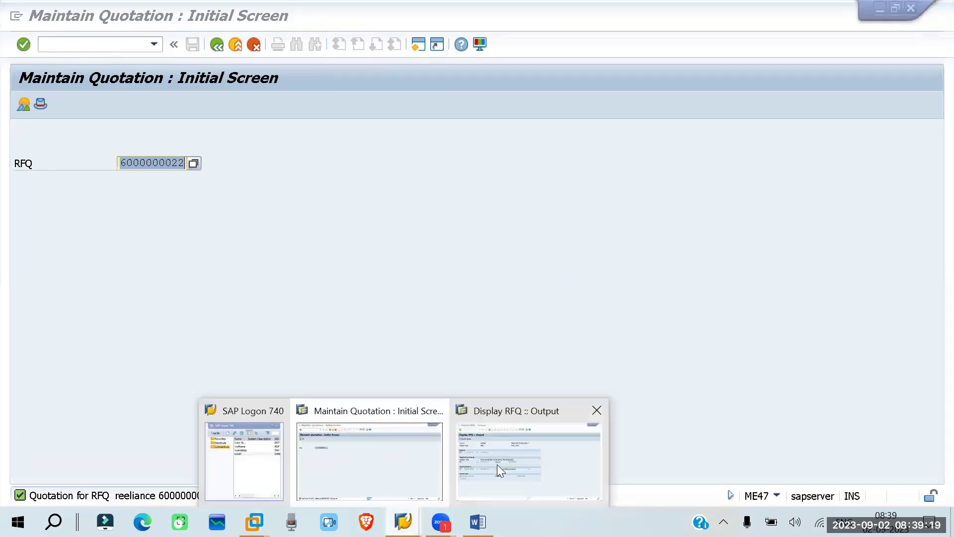
left_click(497, 464)
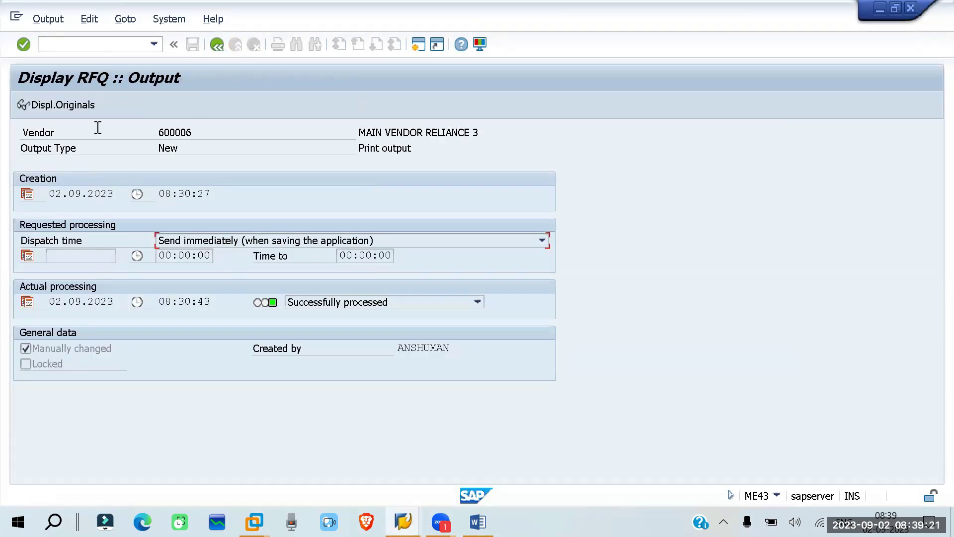
left_click(50, 44)
type("/nme9a")
key("Return")
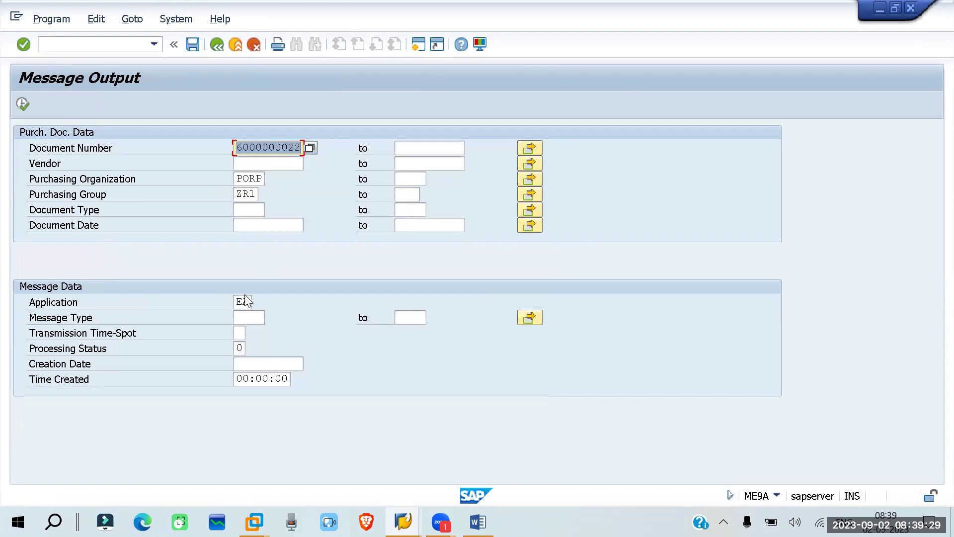
Execute the selection with message type ABSA and mark the ABSA row for vendor 600006.
left_click(240, 317)
left_click(249, 334)
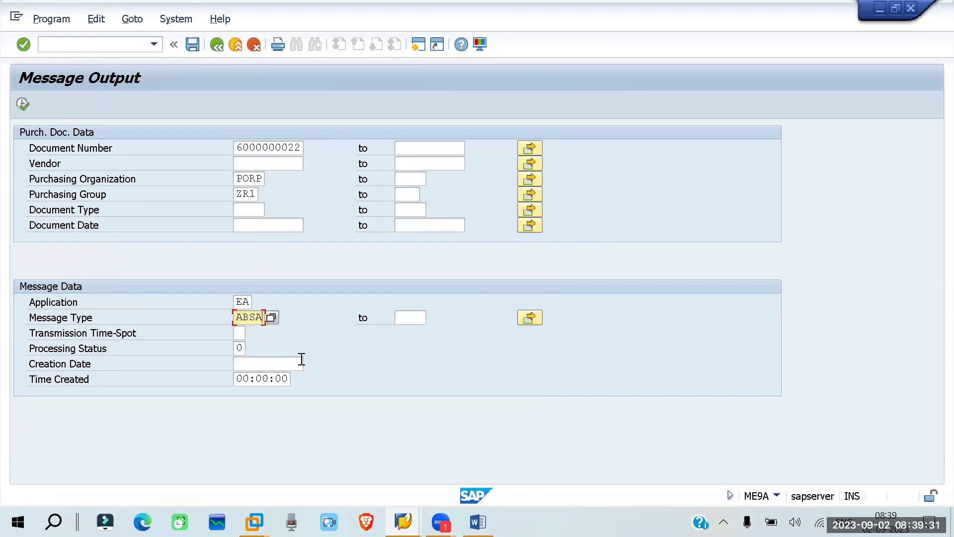
left_click(22, 103)
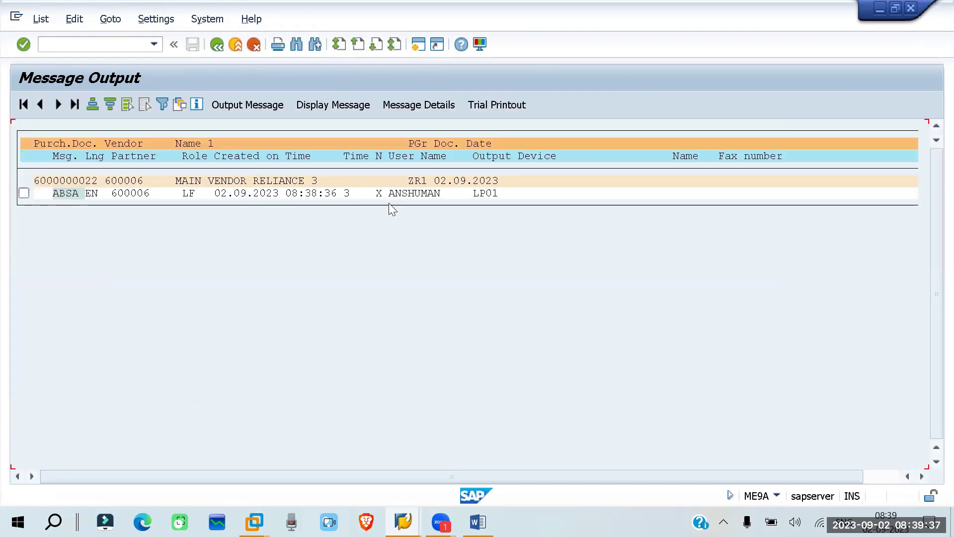
left_click(23, 193)
left_click(332, 106)
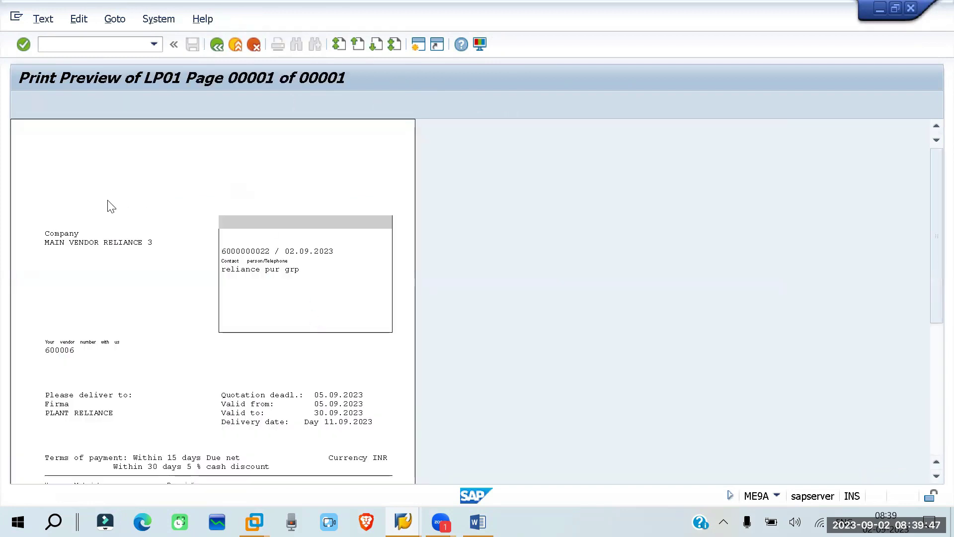
scroll(113, 207, "down", 5)
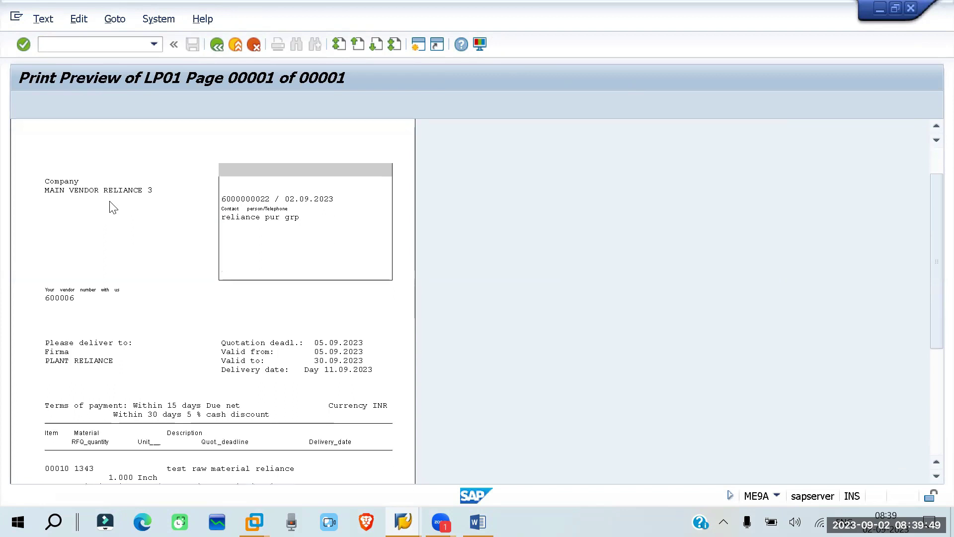
scroll(114, 208, "down", 3)
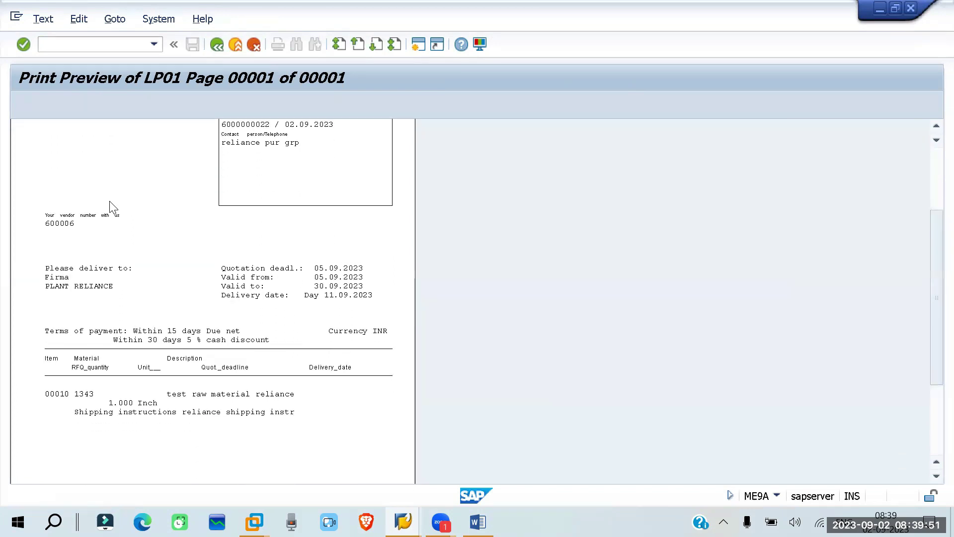
scroll(112, 207, "up", 3)
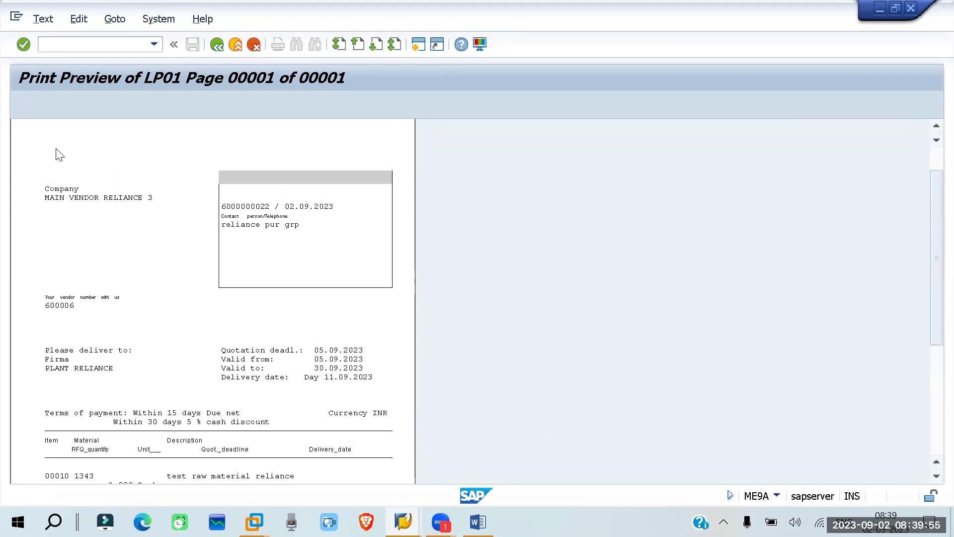
scroll(62, 162, "down", 2)
scroll(67, 169, "down", 8)
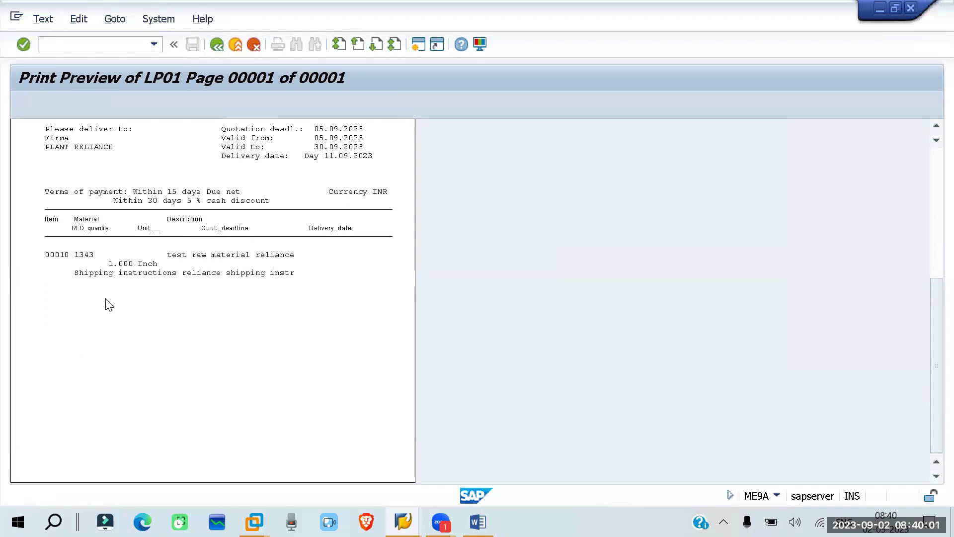
scroll(184, 293, "up", 4)
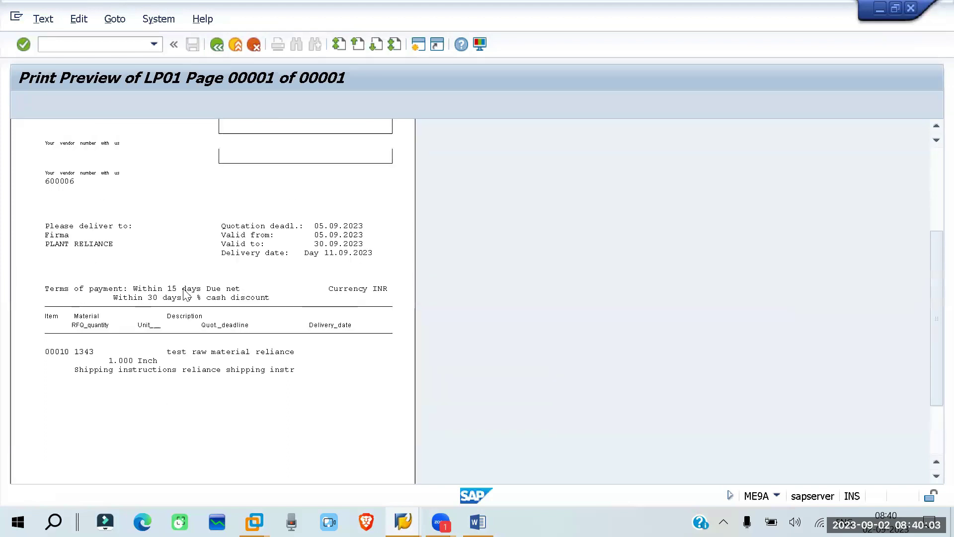
scroll(184, 293, "up", 7)
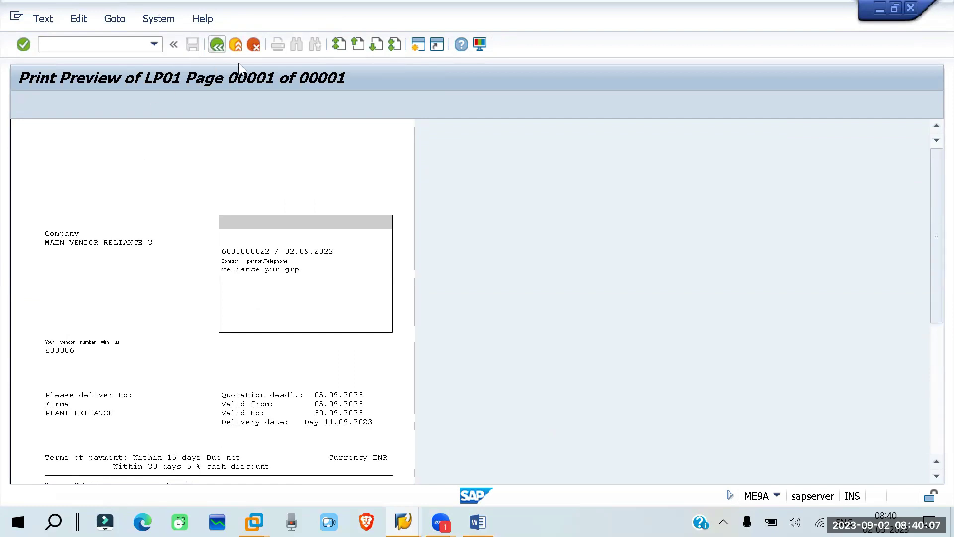
key("F3")
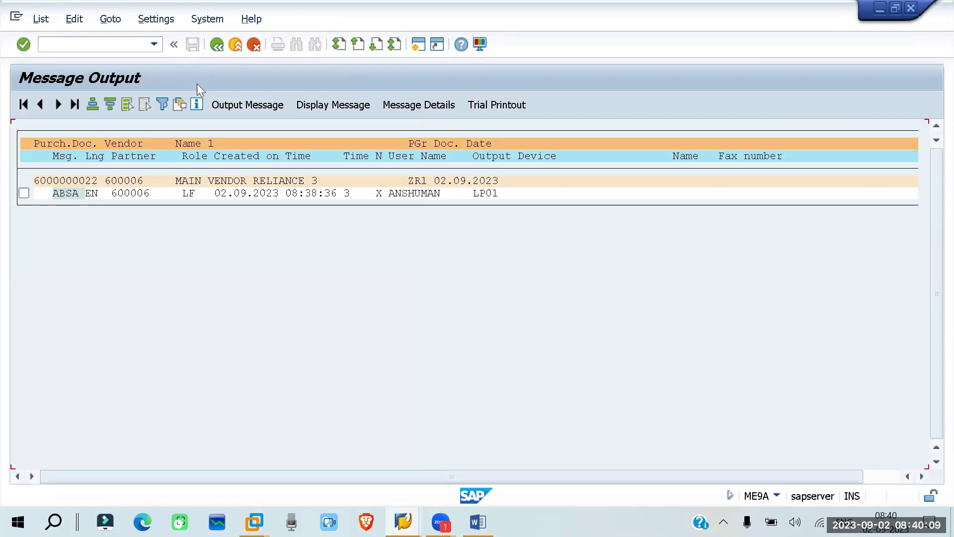
left_click(24, 193)
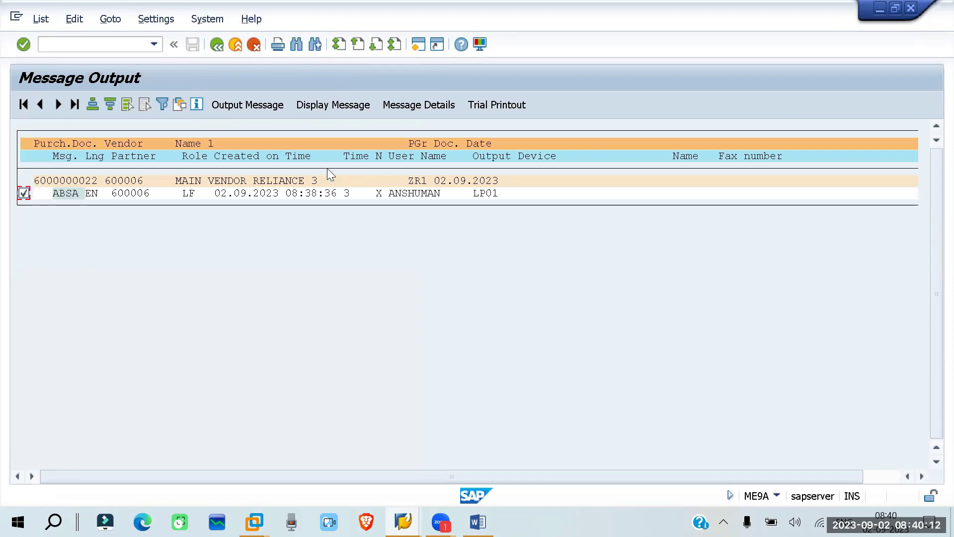
left_click(247, 103)
Switch to the Maintain Quotation session and enter /nme43n, landing back on SAP Easy Access.
mouse_move(39, 191)
mouse_move(403, 522)
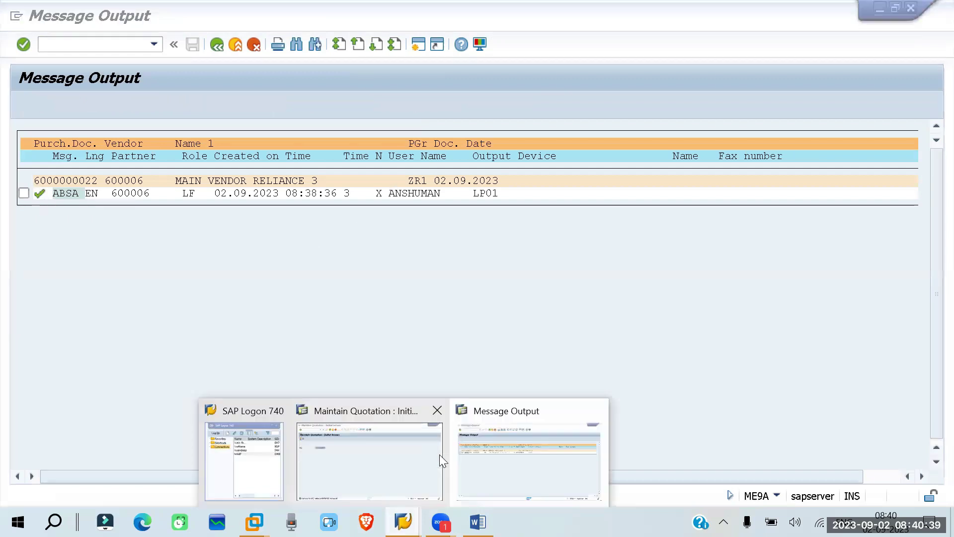
left_click(395, 462)
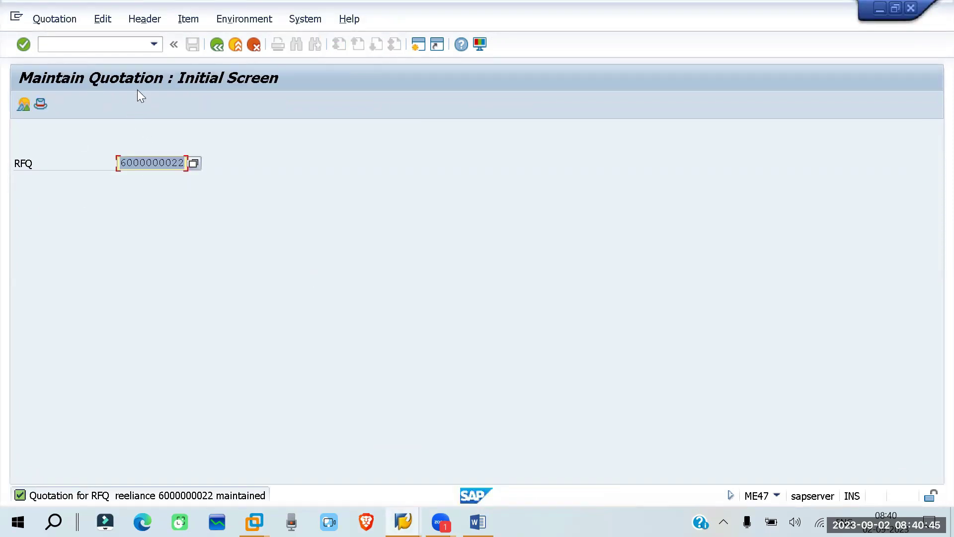
left_click(97, 42)
type("/nm")
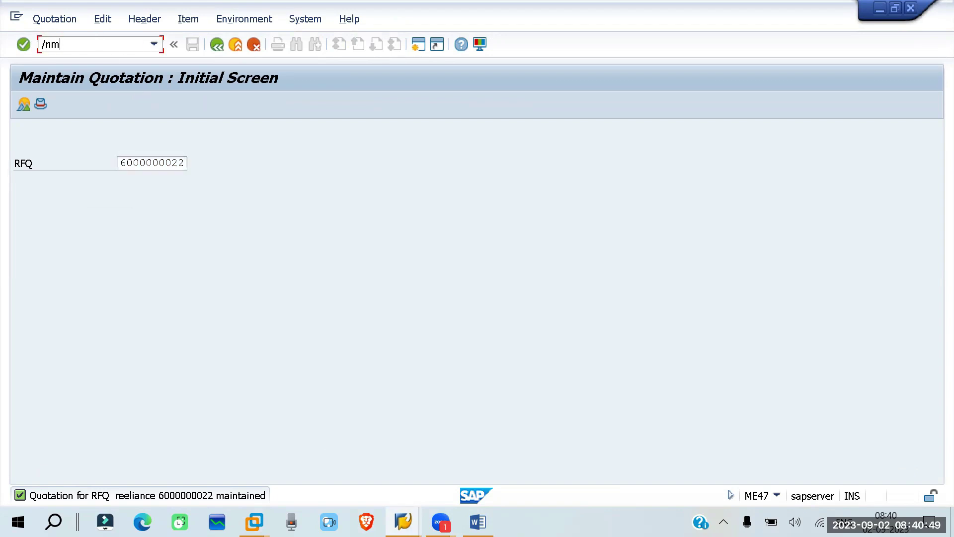
type("e43n")
key("Return")
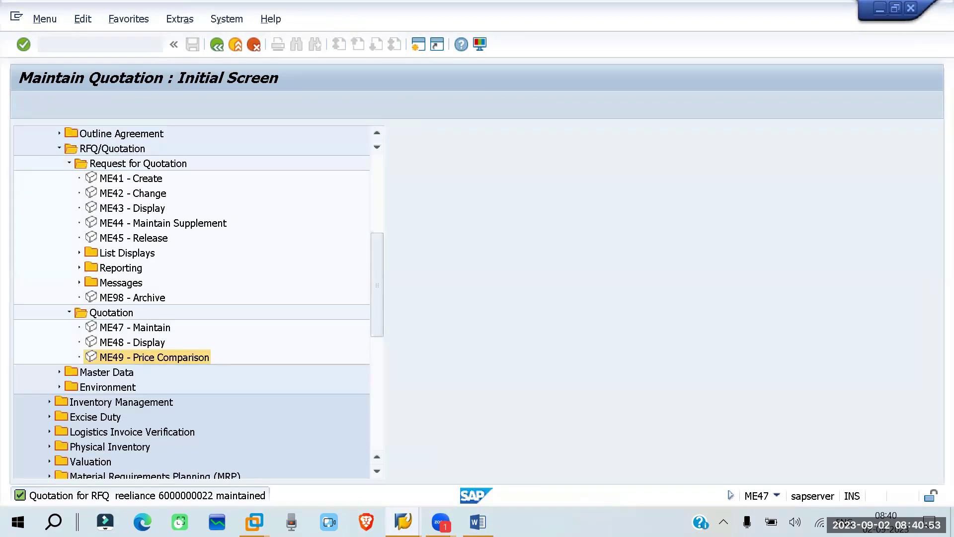
left_click(118, 208)
double_click(118, 209)
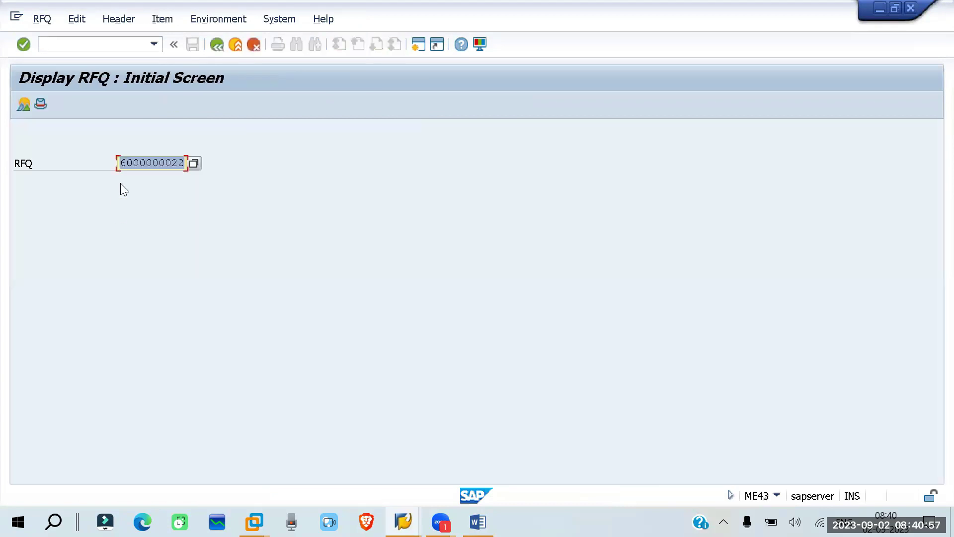
key("Return")
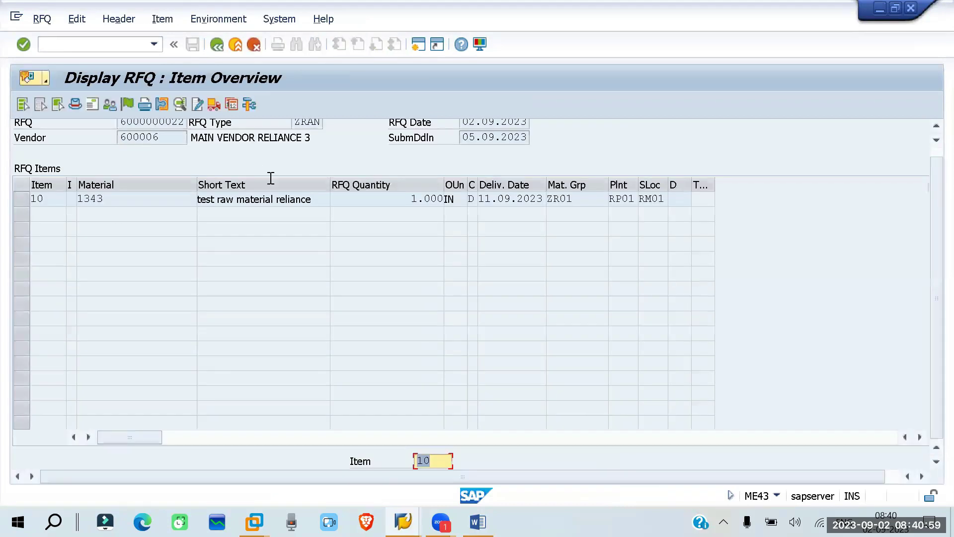
left_click(142, 135)
left_click(144, 104)
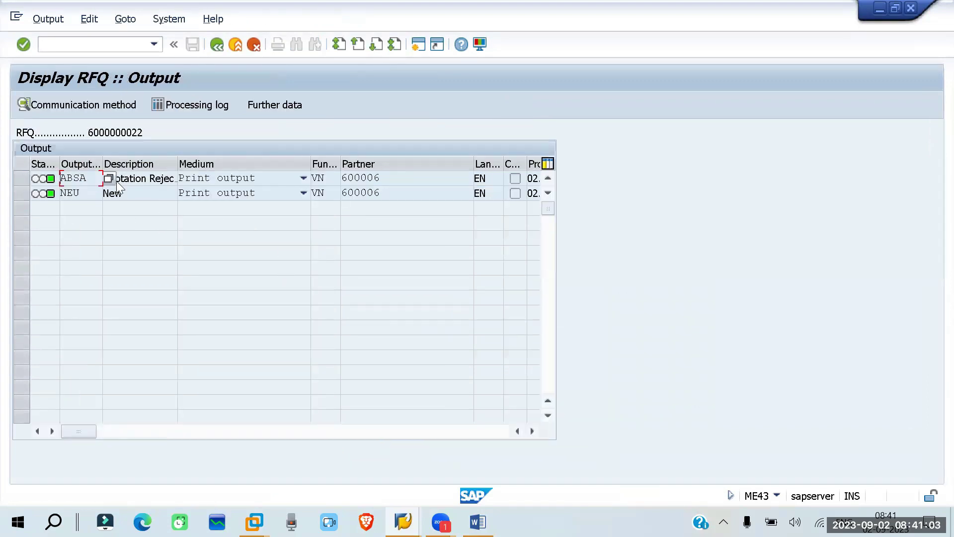
left_click(123, 178)
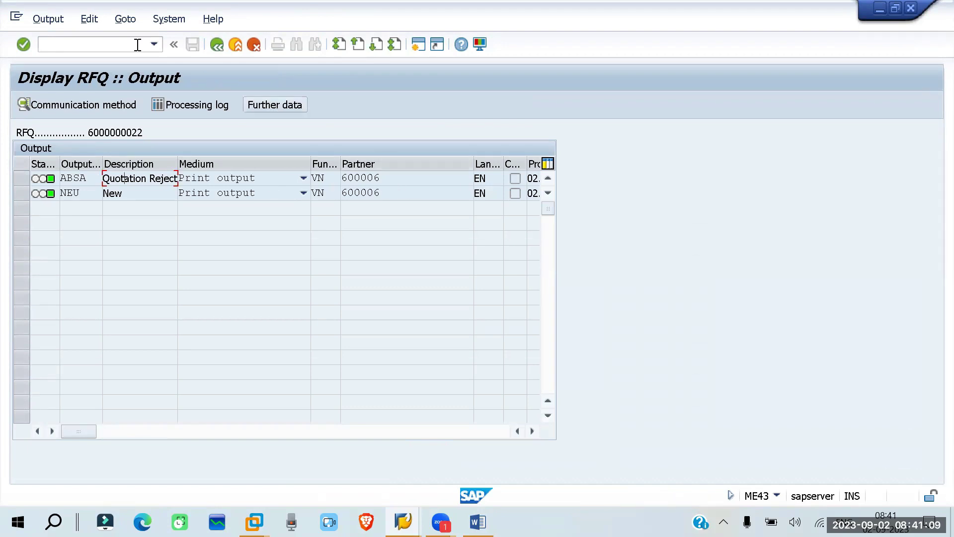
Go back to the RFQ header data, select the vendor number, then return to the start screen.
left_click(216, 44)
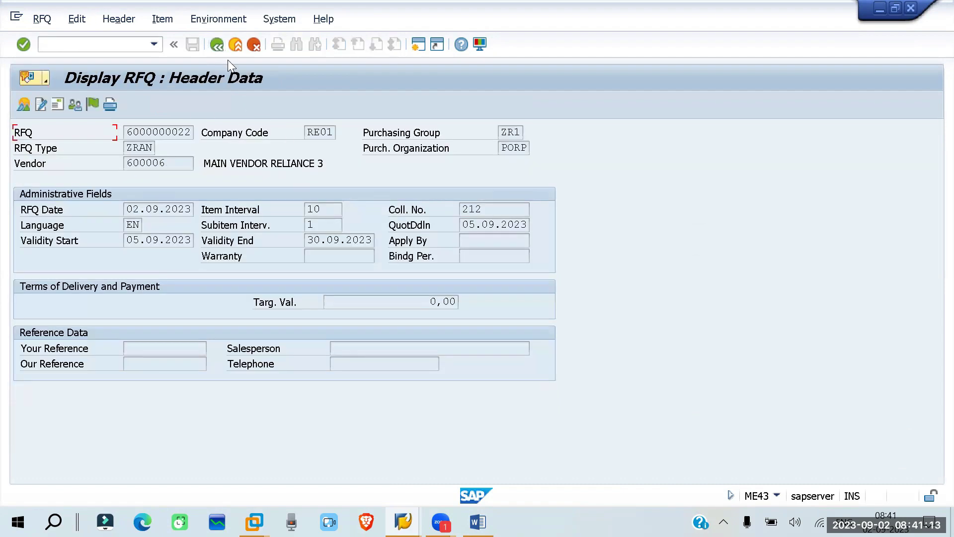
left_click_drag(166, 163, 107, 161)
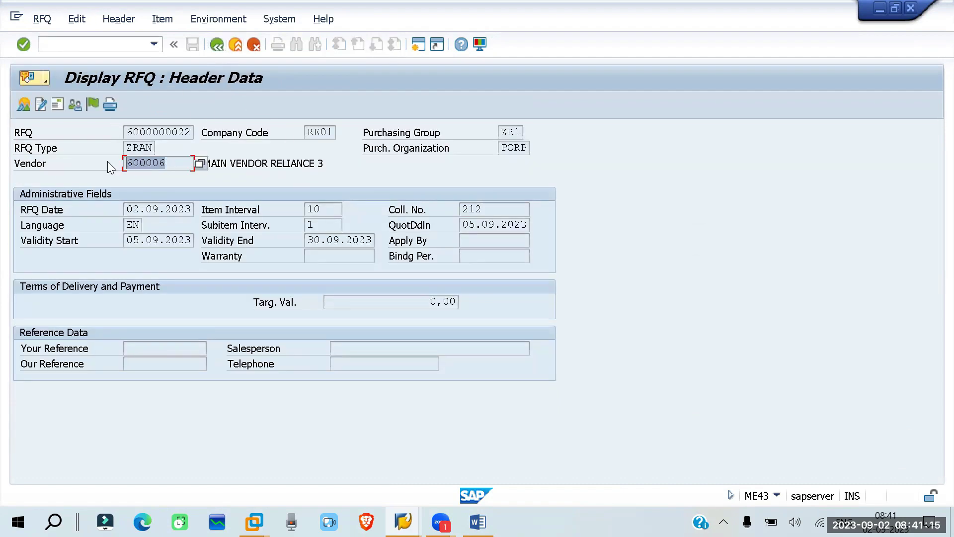
left_click(217, 44)
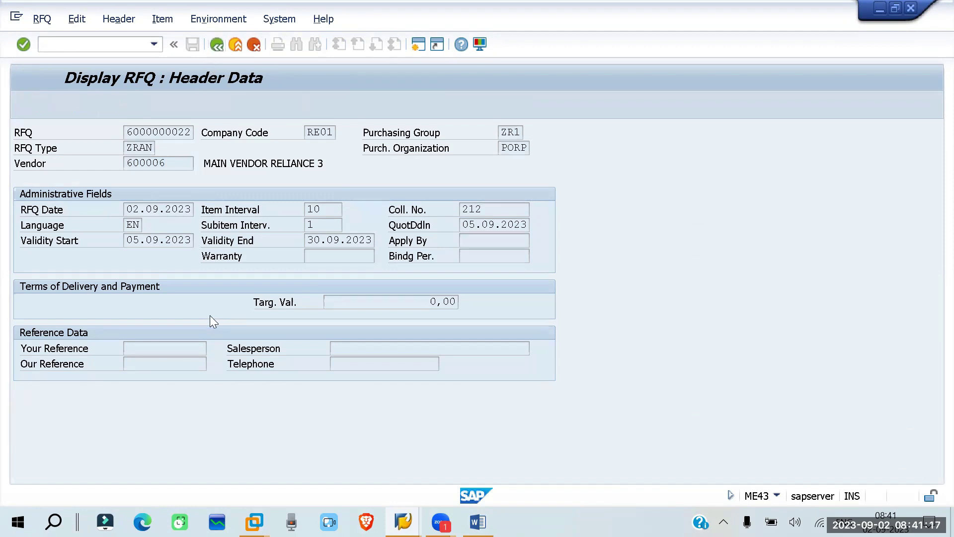